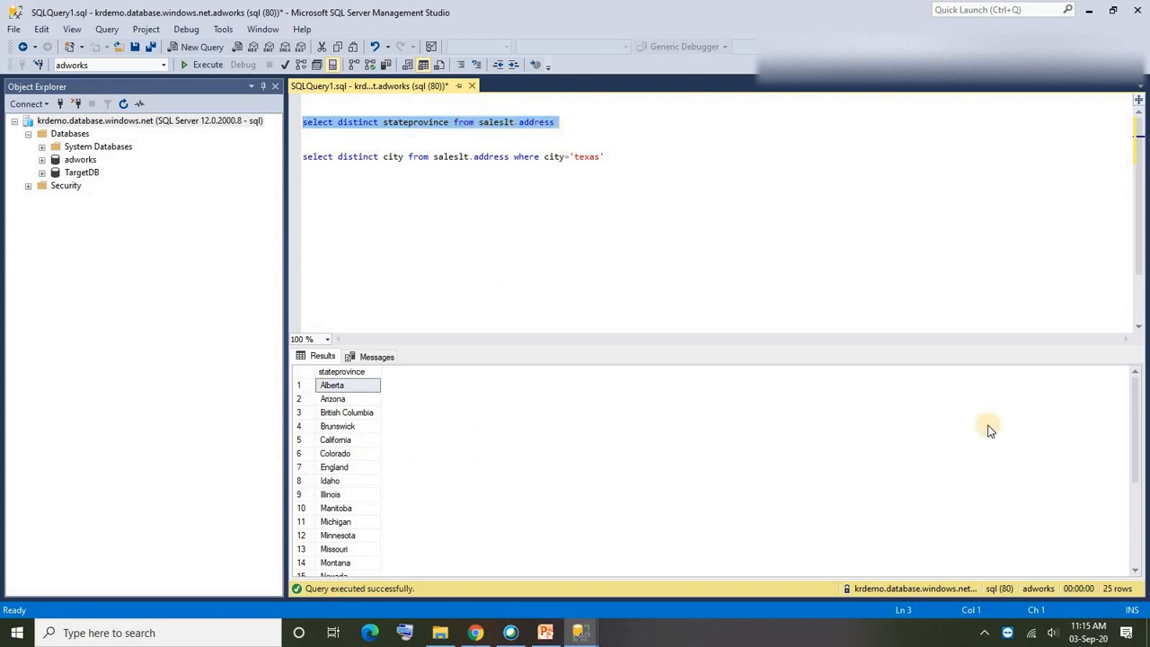
- Change the second query's filter to stateprovince='texas' and run only that query to list the distinct cities
{"action": "left_click", "coordinate": [328, 374]}
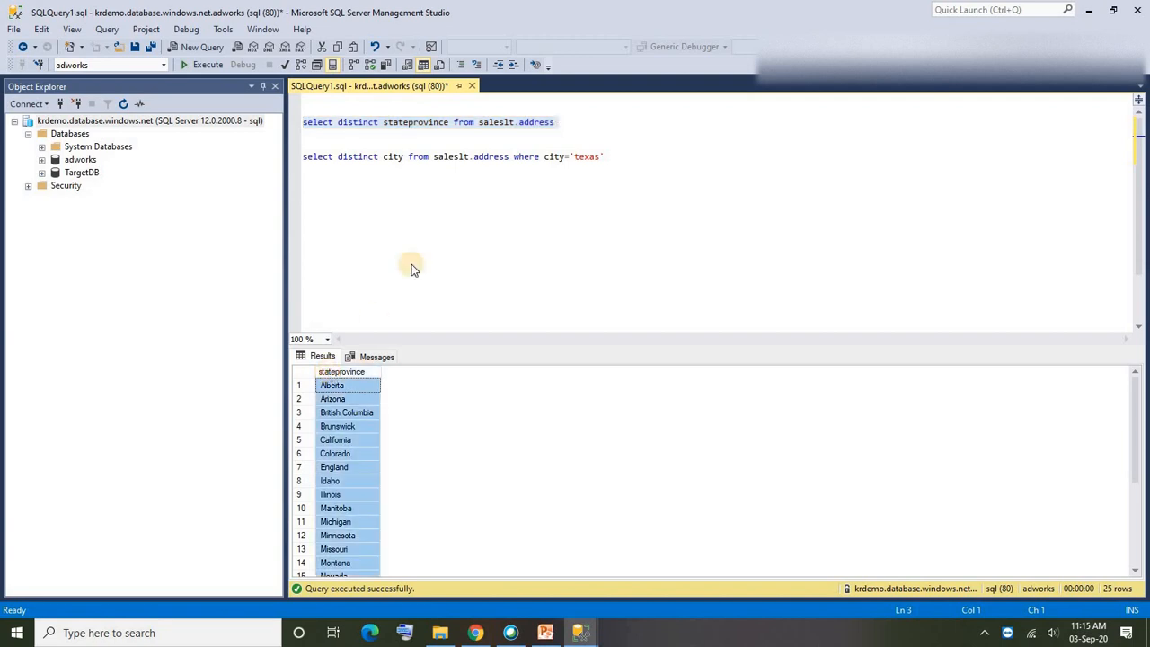
{"action": "left_click", "coordinate": [629, 157]}
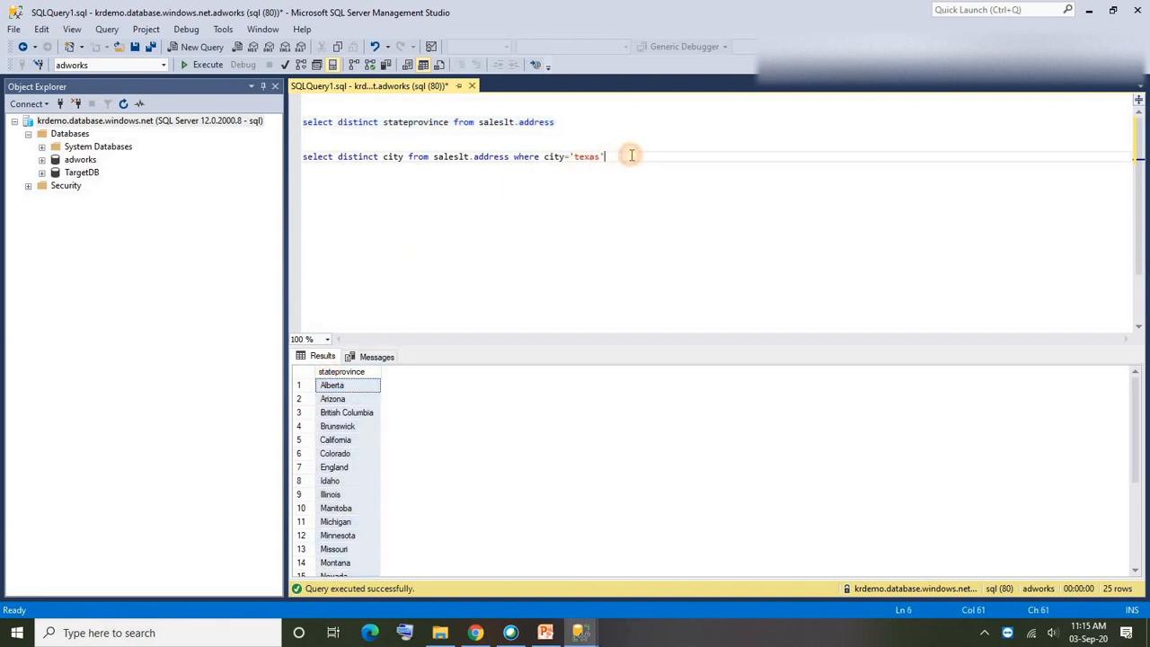
{"action": "double_click", "coordinate": [584, 156]}
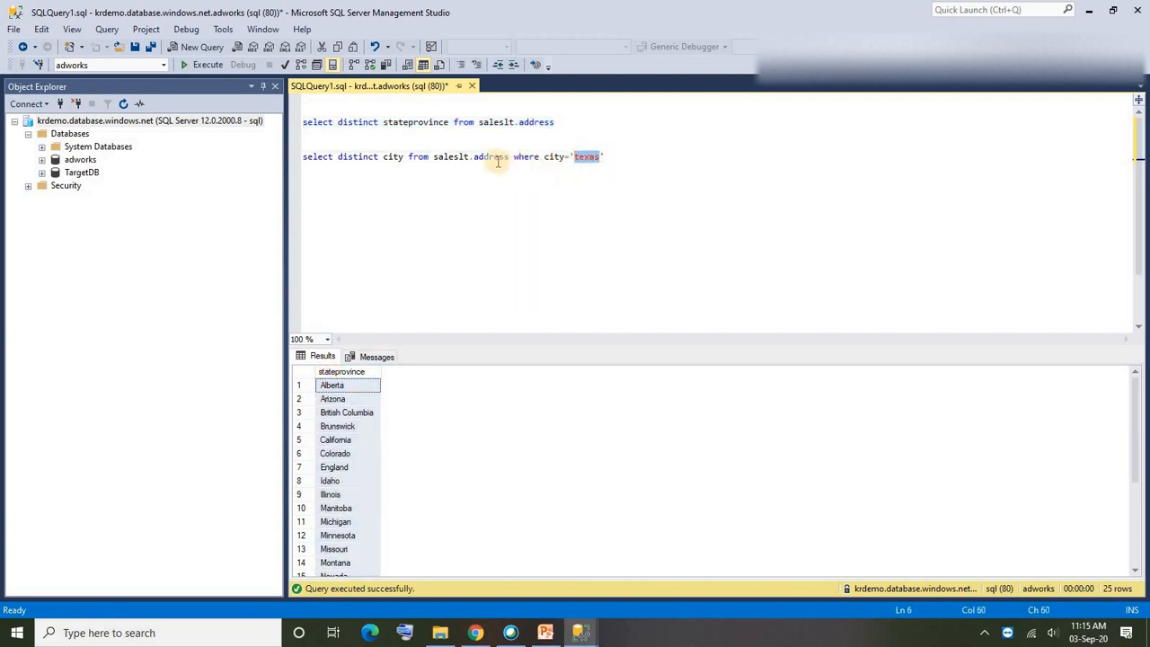
{"action": "left_click", "coordinate": [626, 159]}
{"action": "left_click_drag", "start_coordinate": [626, 158], "coordinate": [294, 159]}
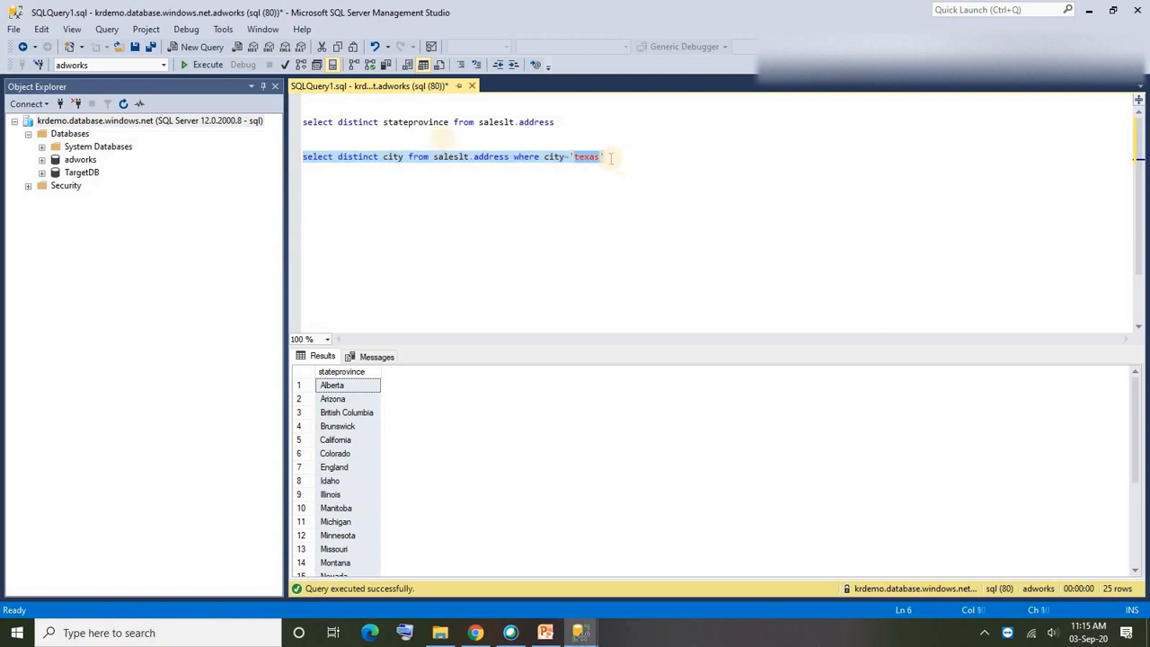
{"action": "double_click", "coordinate": [404, 123]}
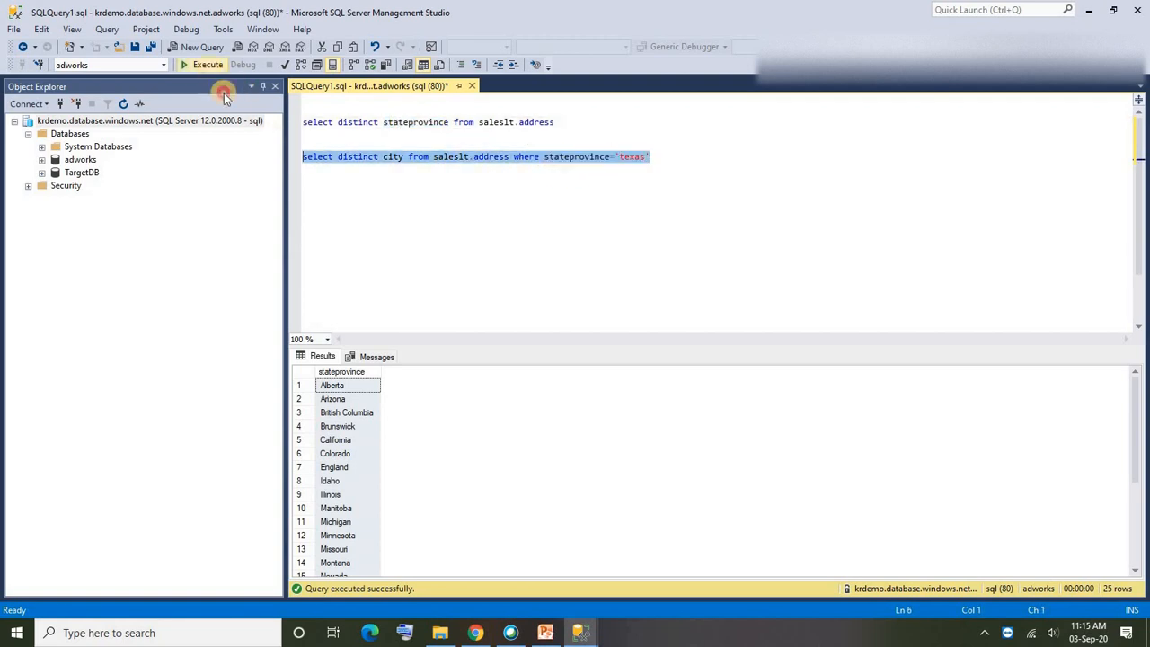
{"action": "left_click", "coordinate": [201, 65]}
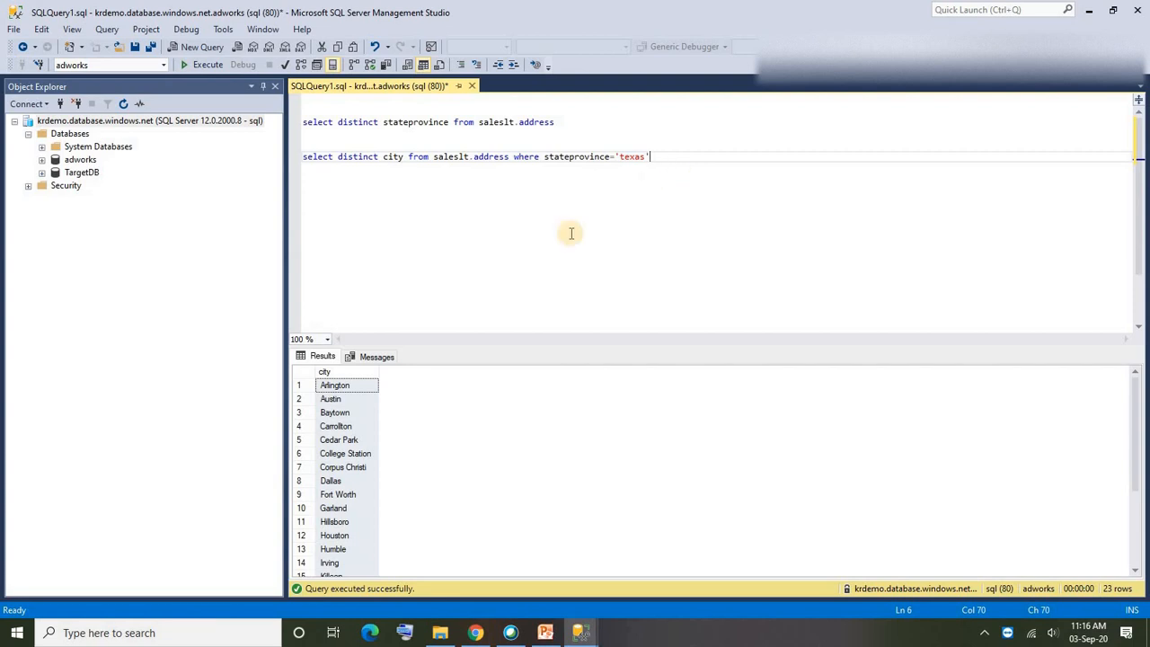
{"action": "left_click", "coordinate": [341, 373]}
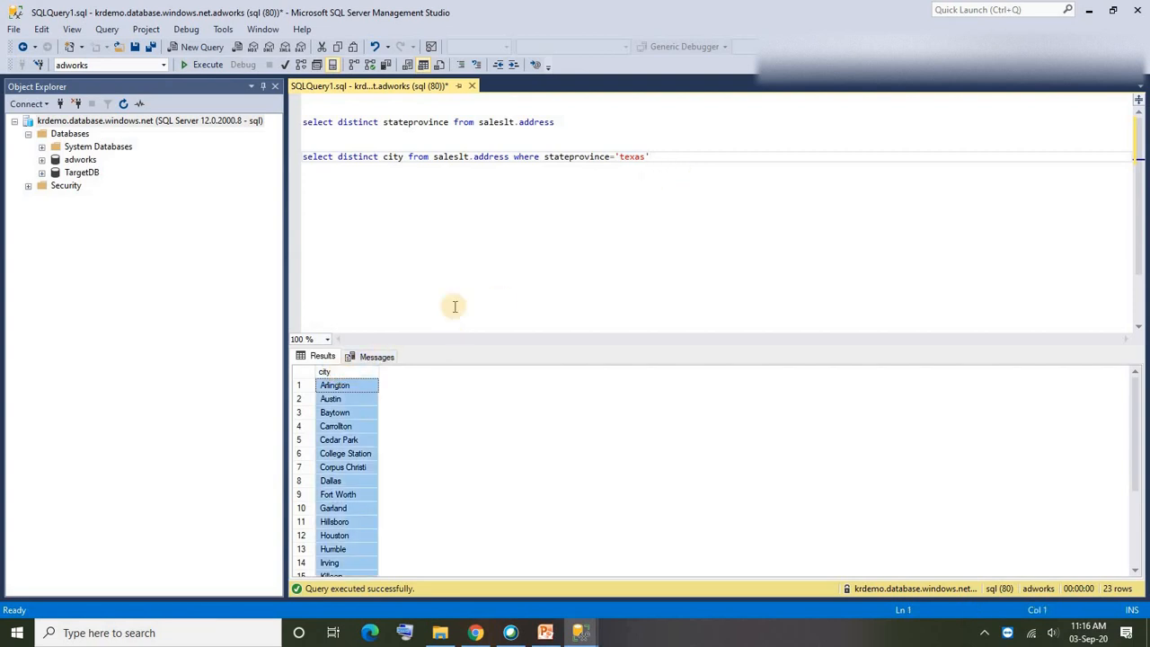
- Change the city query's stateprovince filter to 'Washington' and run it
{"action": "left_click_drag", "start_coordinate": [684, 160], "coordinate": [288, 171]}
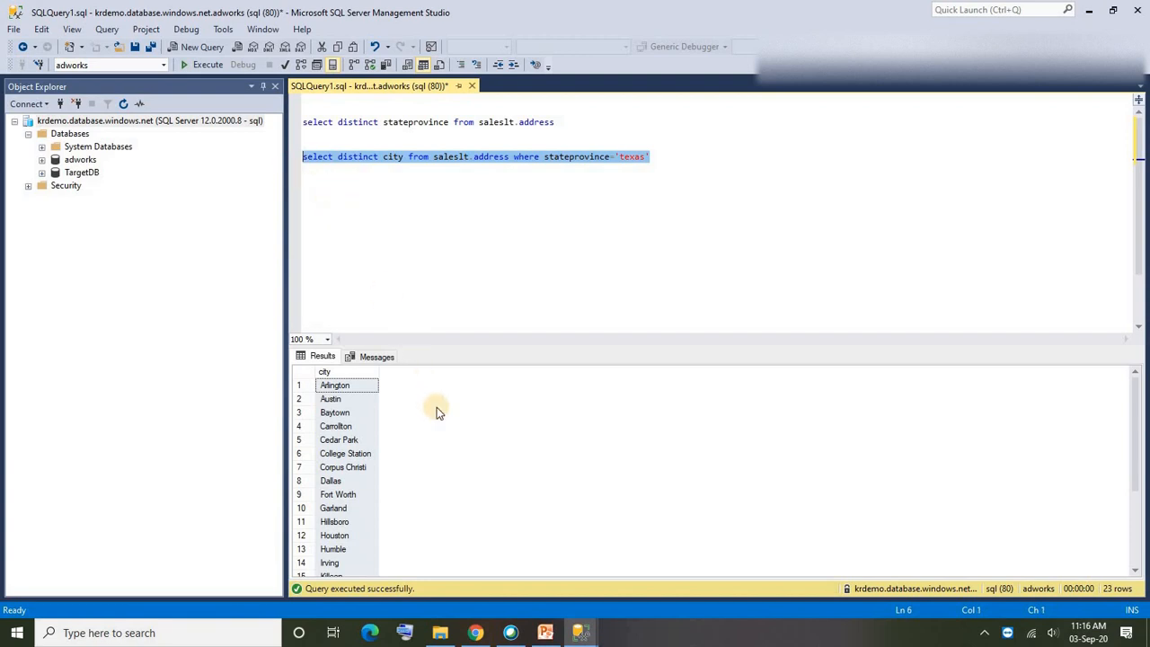
{"action": "left_click_drag", "start_coordinate": [663, 162], "coordinate": [300, 163]}
{"action": "left_click", "coordinate": [502, 243]}
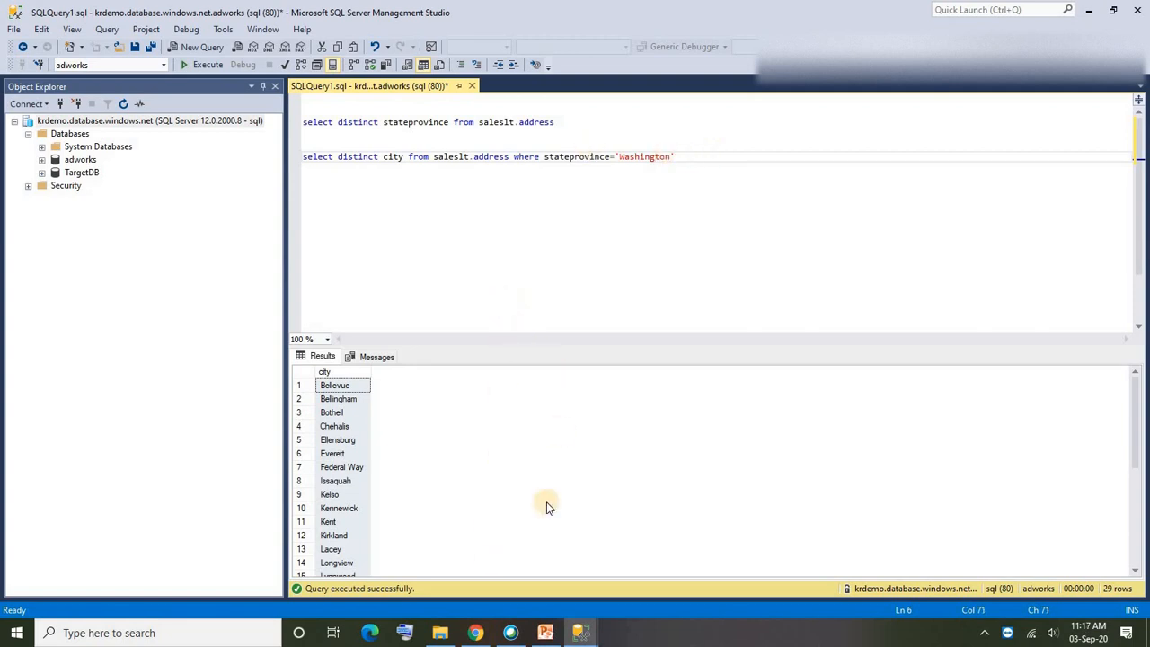
- Switch to the Azure portal in Chrome and inspect the contents of the krdemo container in the kradls storage account
{"action": "left_click", "coordinate": [475, 632]}
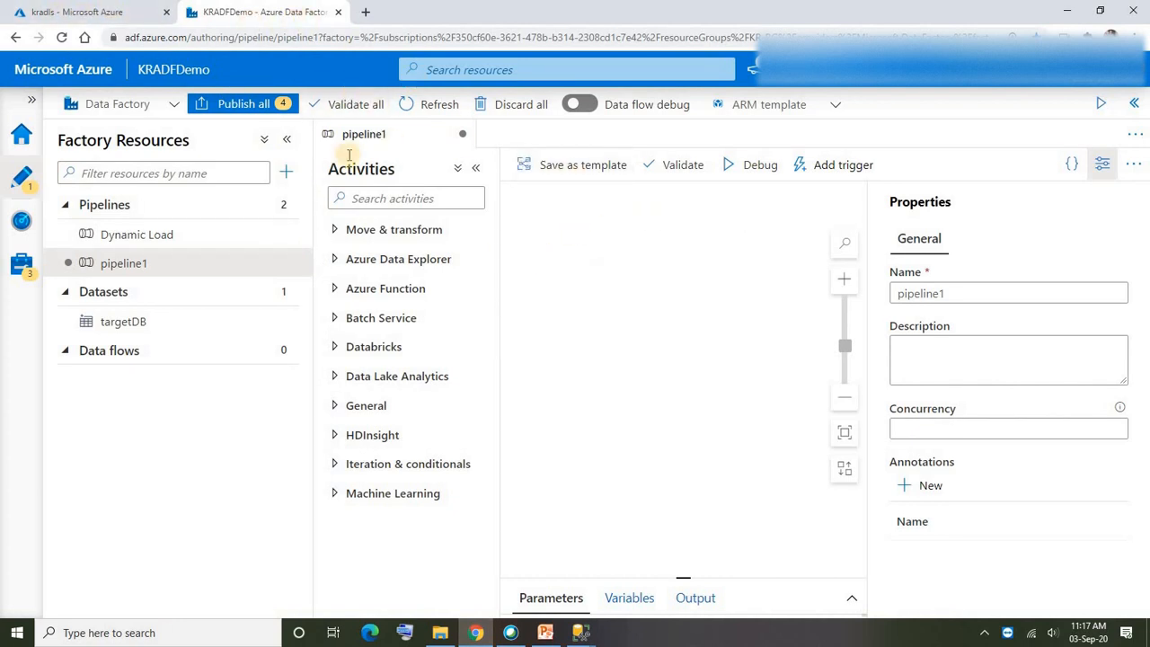
{"action": "left_click", "coordinate": [67, 18]}
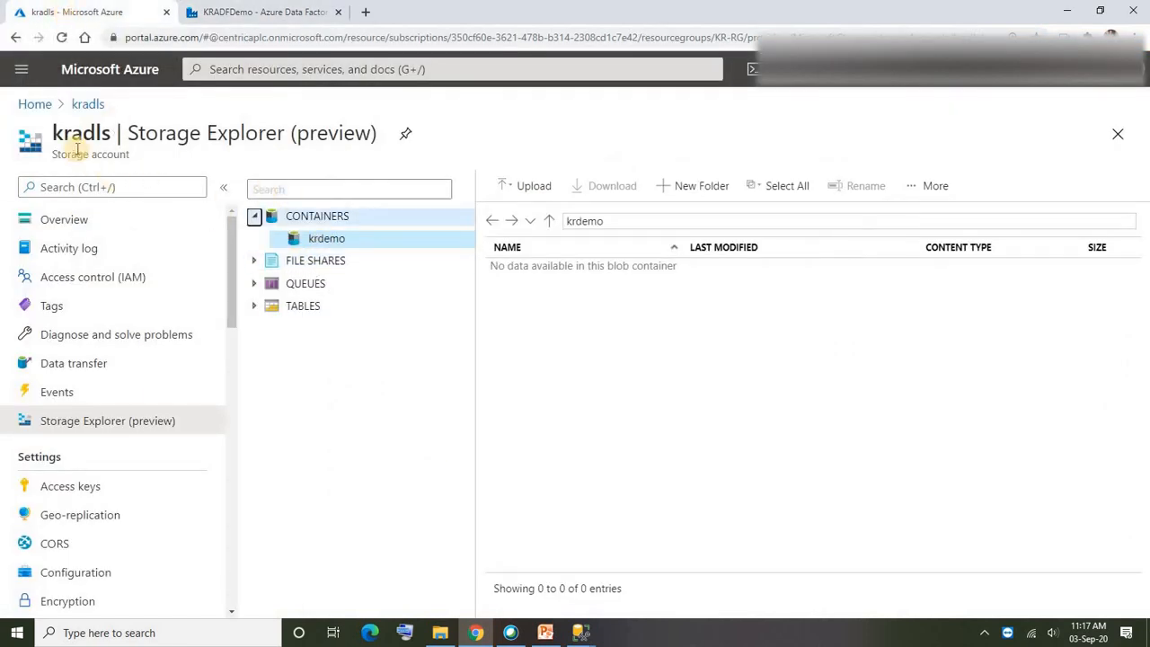
{"action": "left_click", "coordinate": [255, 216]}
{"action": "left_click", "coordinate": [327, 241]}
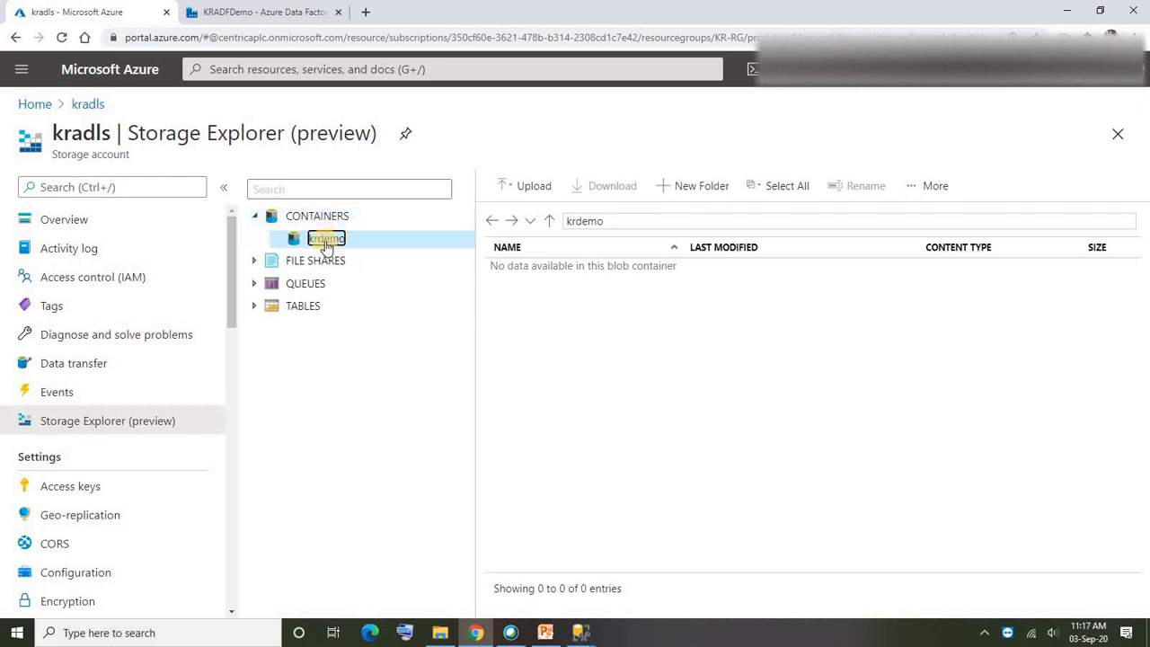
{"action": "left_click", "coordinate": [569, 333]}
- Create a new pipeline in the KRADFDemo data factory, name it Dynamic file Creation, and hide its properties
{"action": "left_click", "coordinate": [252, 16]}
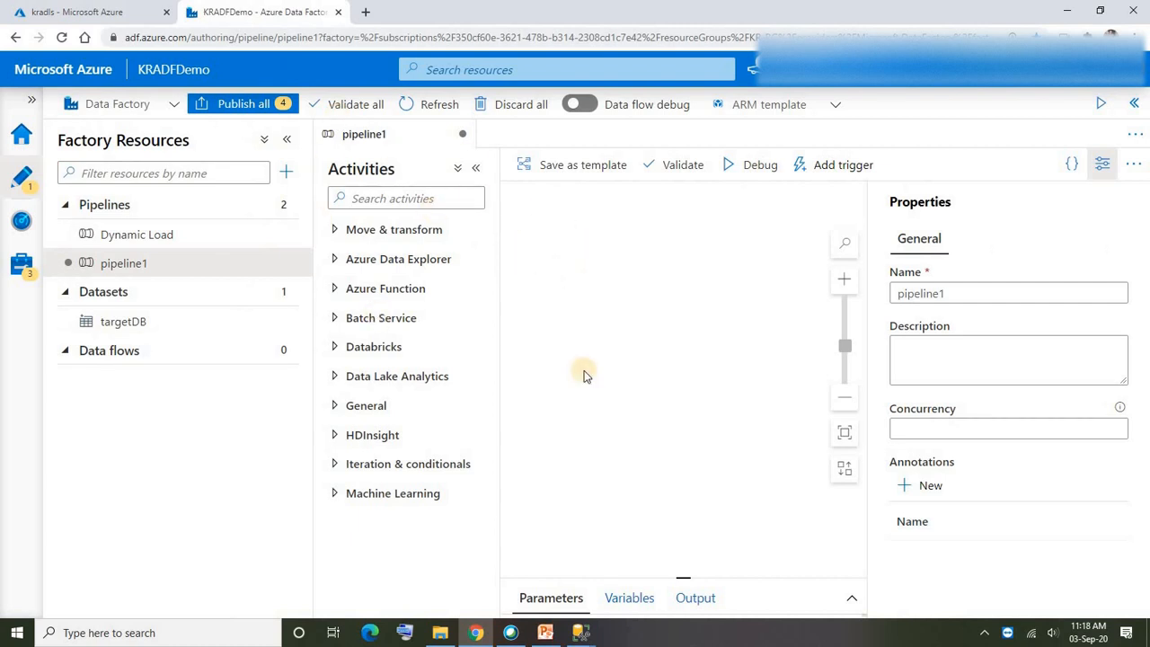
{"action": "left_click", "coordinate": [617, 308]}
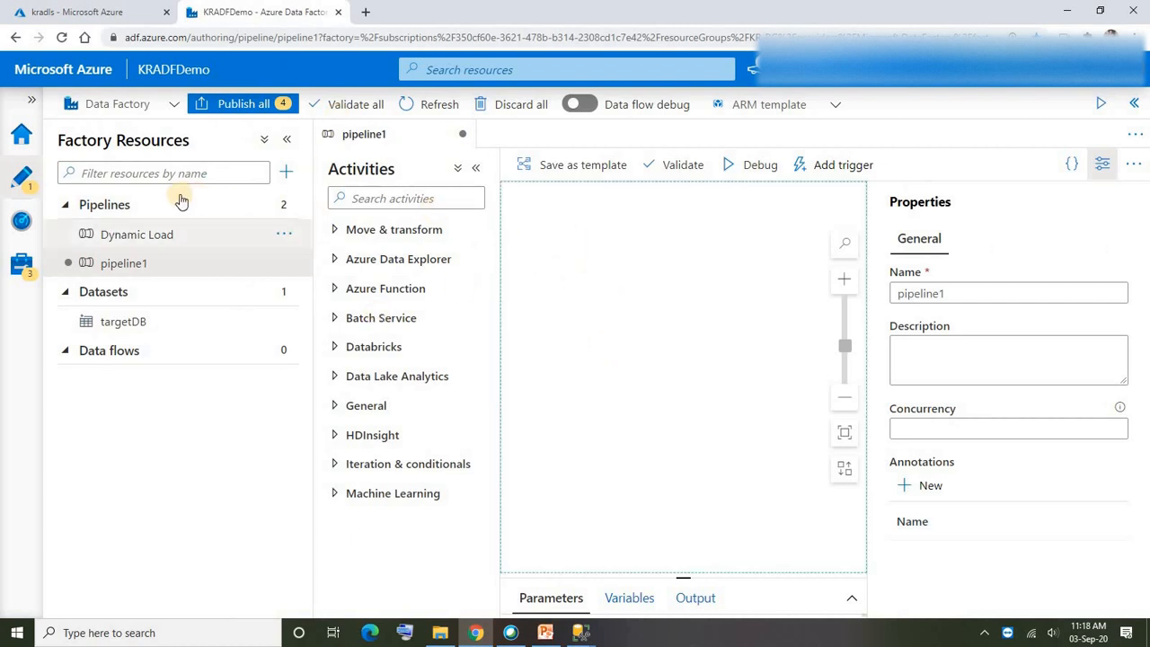
{"action": "left_click", "coordinate": [286, 171]}
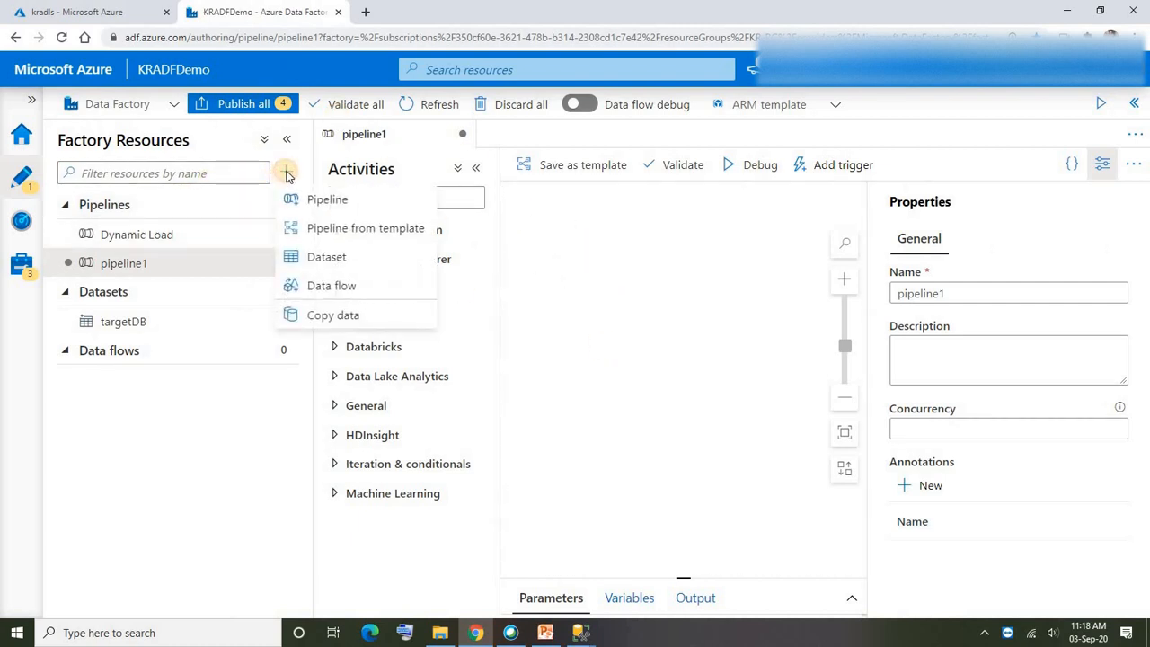
{"action": "left_click", "coordinate": [326, 202]}
{"action": "left_click", "coordinate": [692, 281]}
{"action": "double_click", "coordinate": [926, 294]}
{"action": "type", "text": "D"}
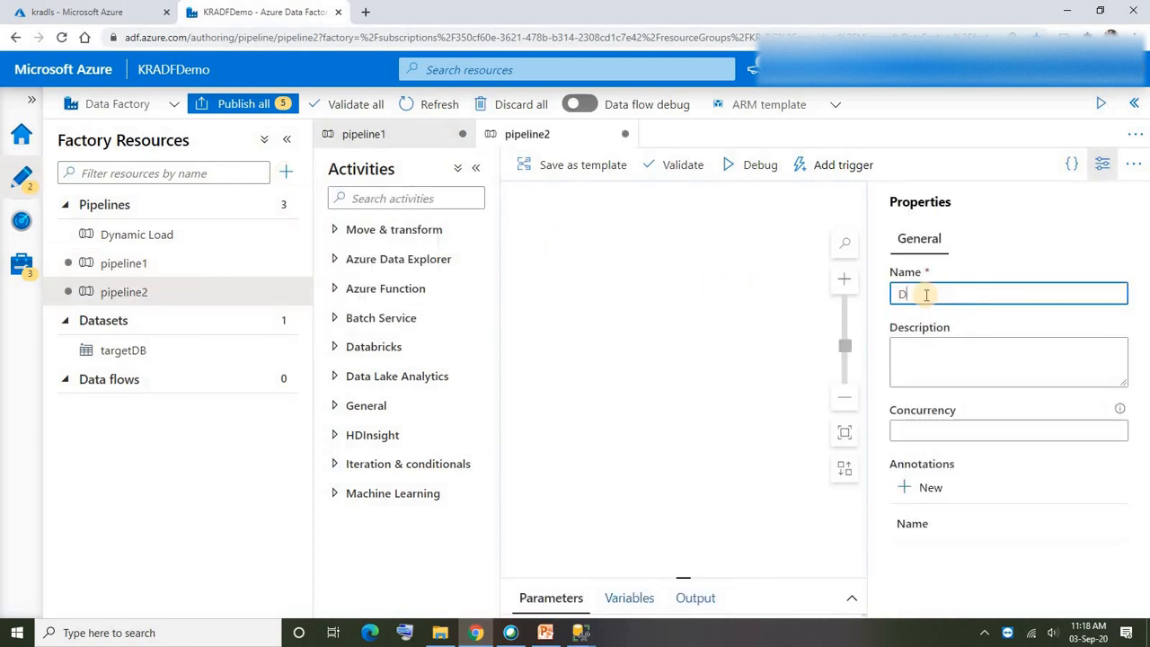
{"action": "type", "text": "ynamic "}
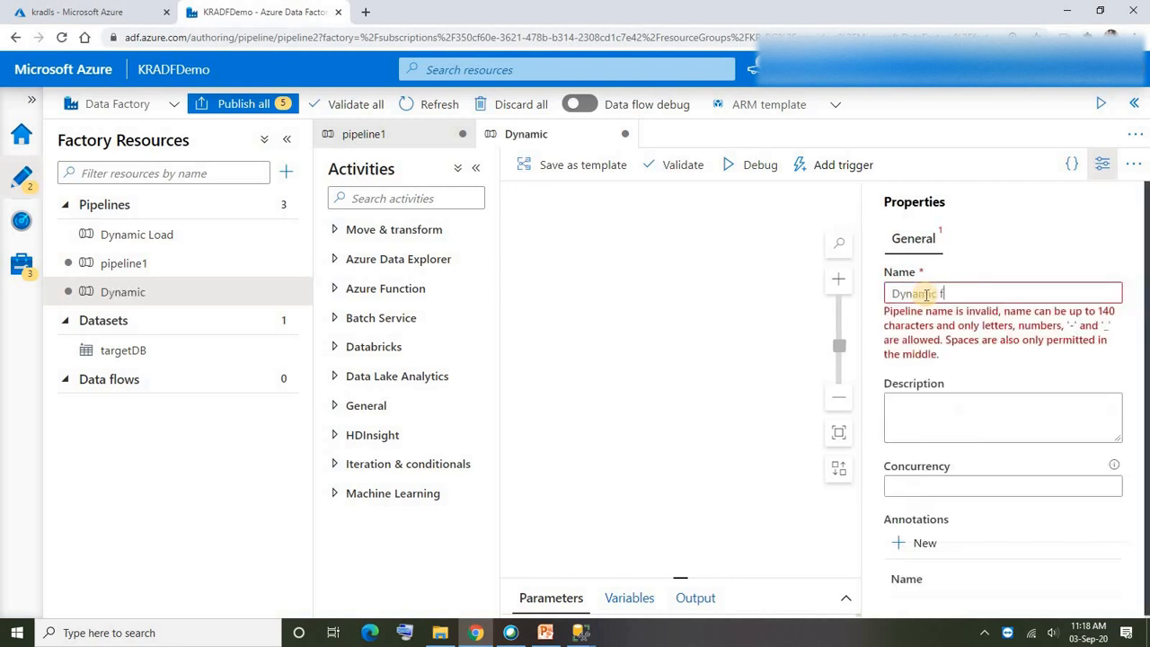
{"action": "type", "text": "file Creation"}
{"action": "left_click", "coordinate": [636, 326]}
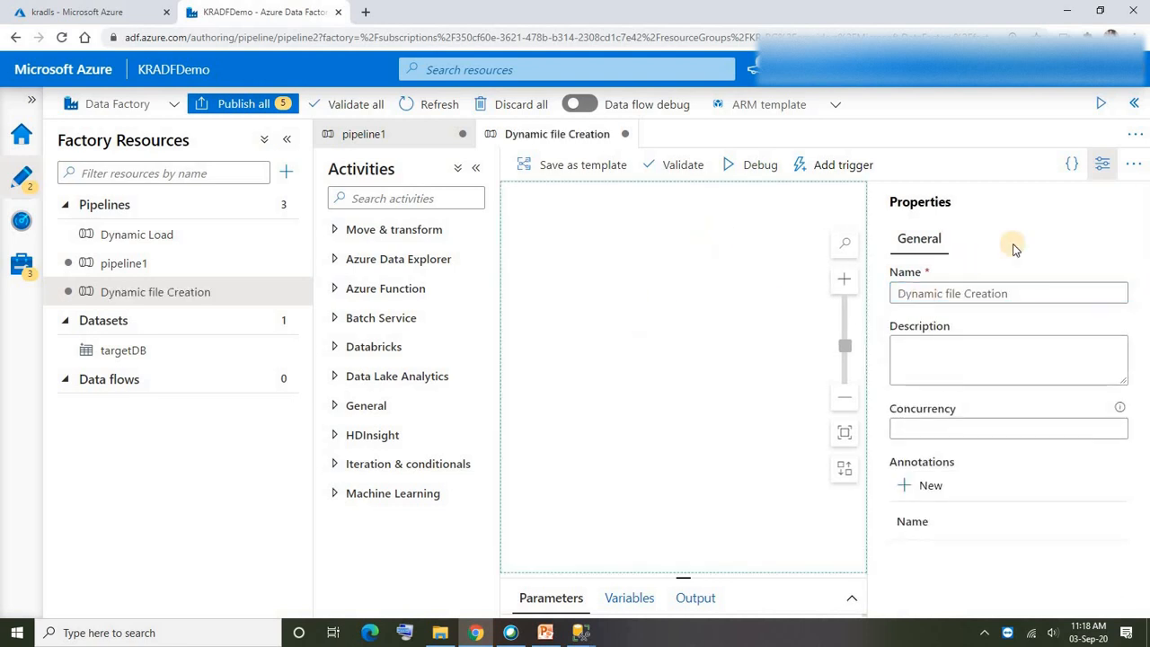
{"action": "left_click", "coordinate": [1102, 165]}
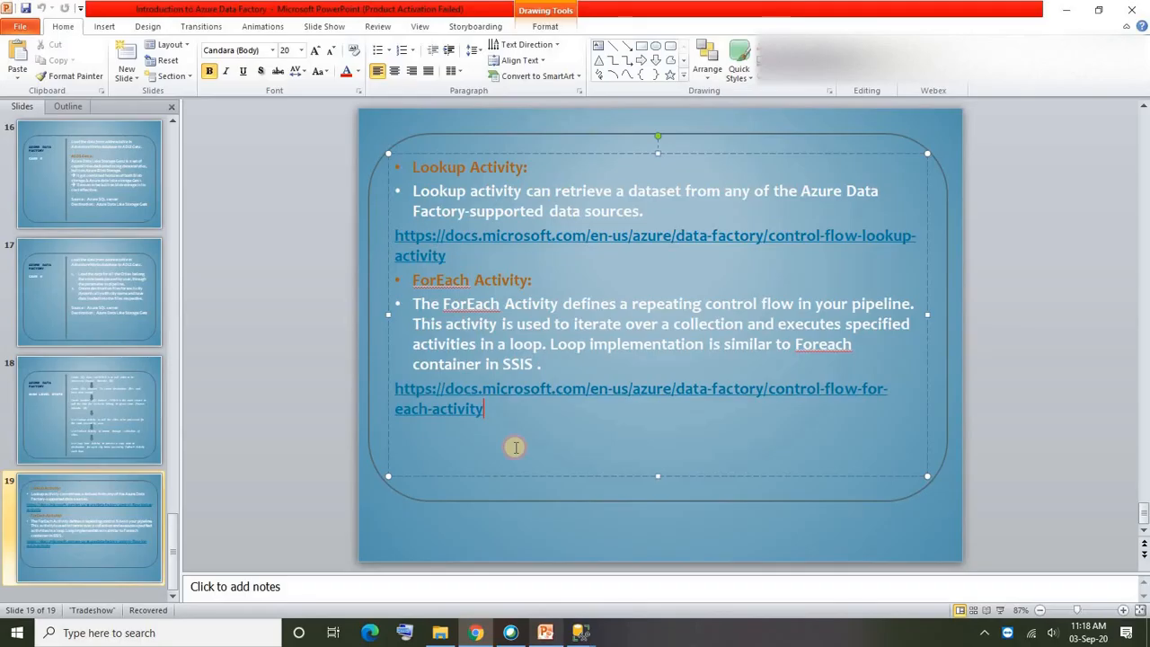
- Check slide 18 of the PowerPoint presentation and start a new Azure SQL Database dataset in Azure Data Factory
{"action": "left_click", "coordinate": [545, 633]}
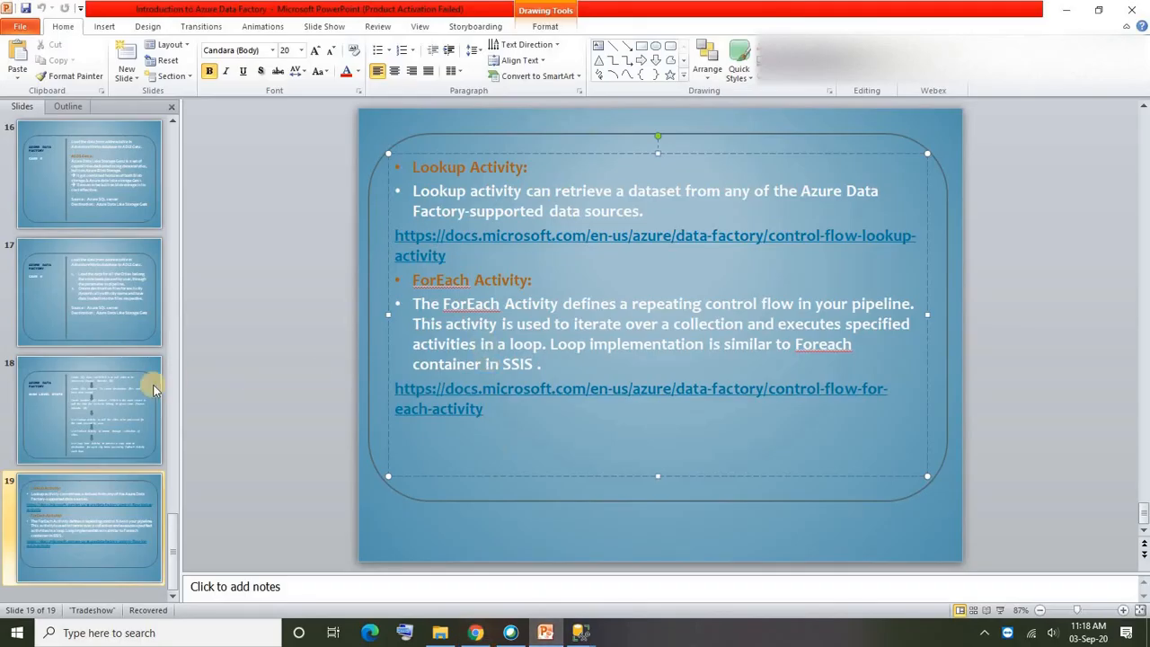
{"action": "left_click", "coordinate": [108, 391]}
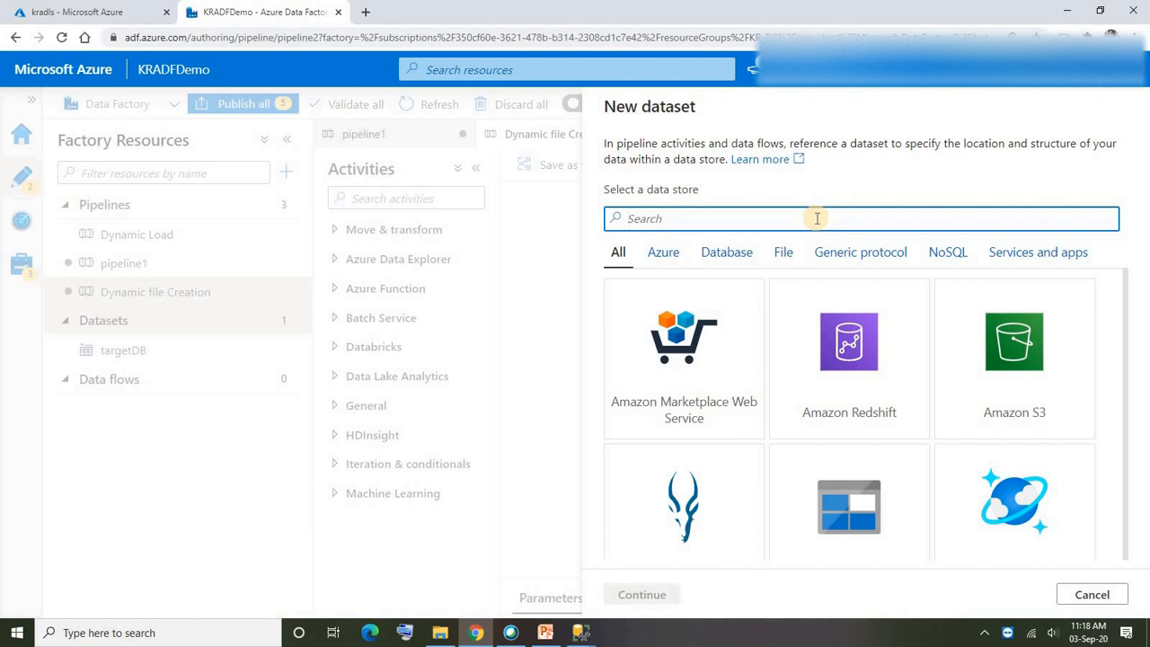
{"action": "left_click", "coordinate": [793, 223]}
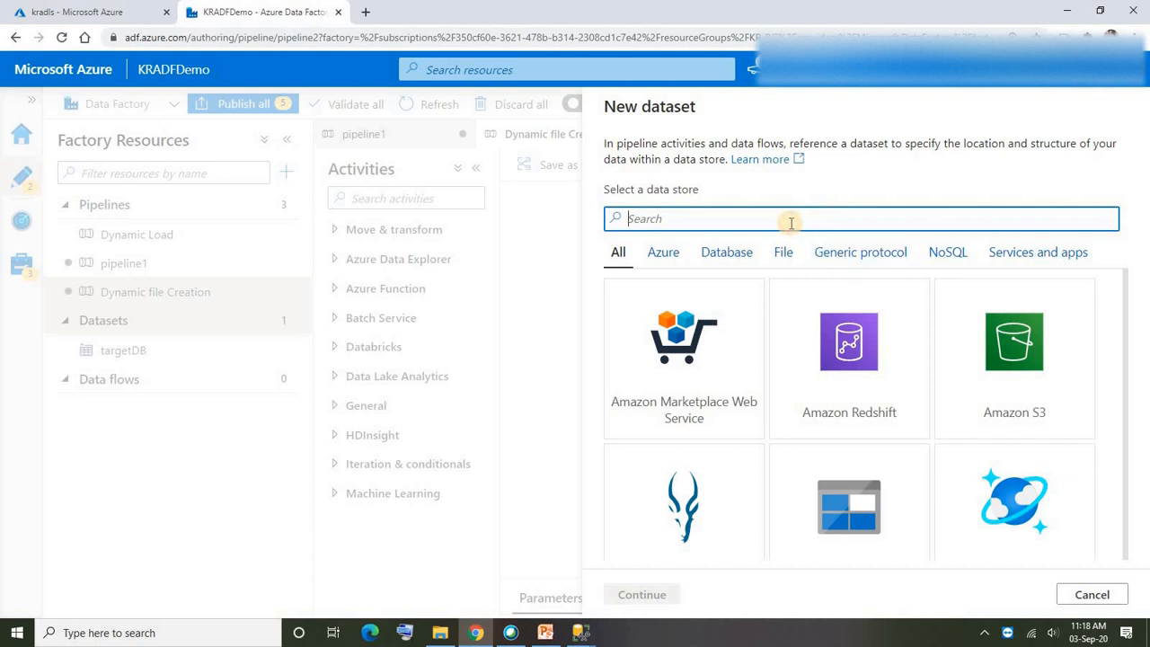
{"action": "type", "text": "sql"}
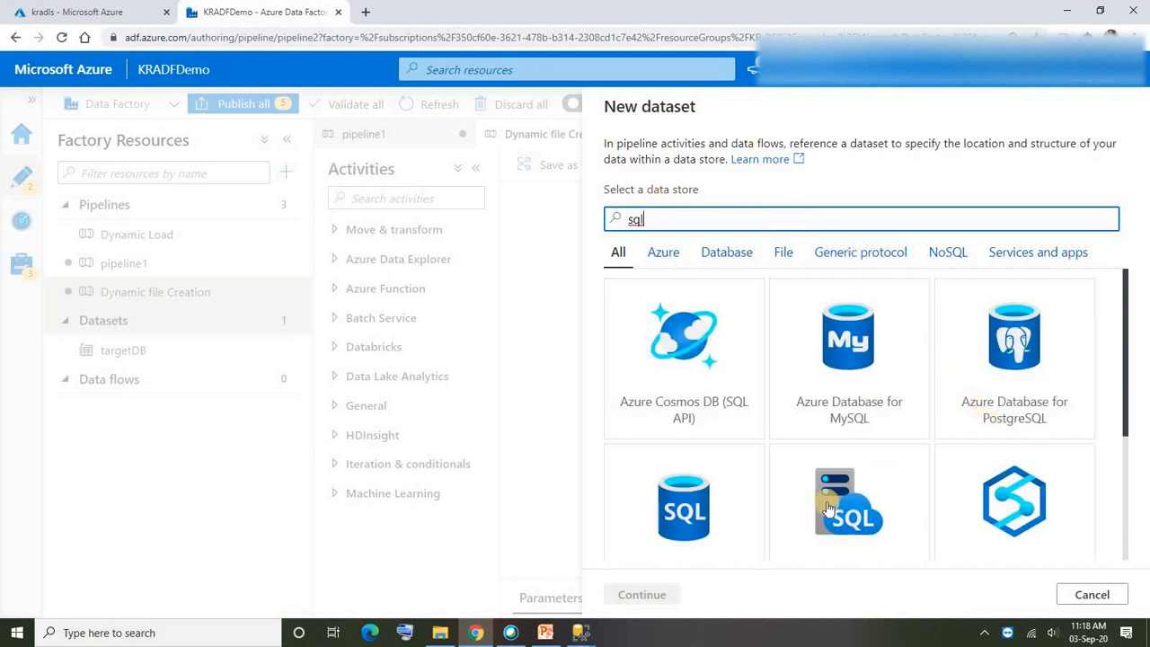
{"action": "scroll", "coordinate": [709, 458], "scroll_direction": "down", "scroll_amount": 2}
{"action": "left_click", "coordinate": [703, 454]}
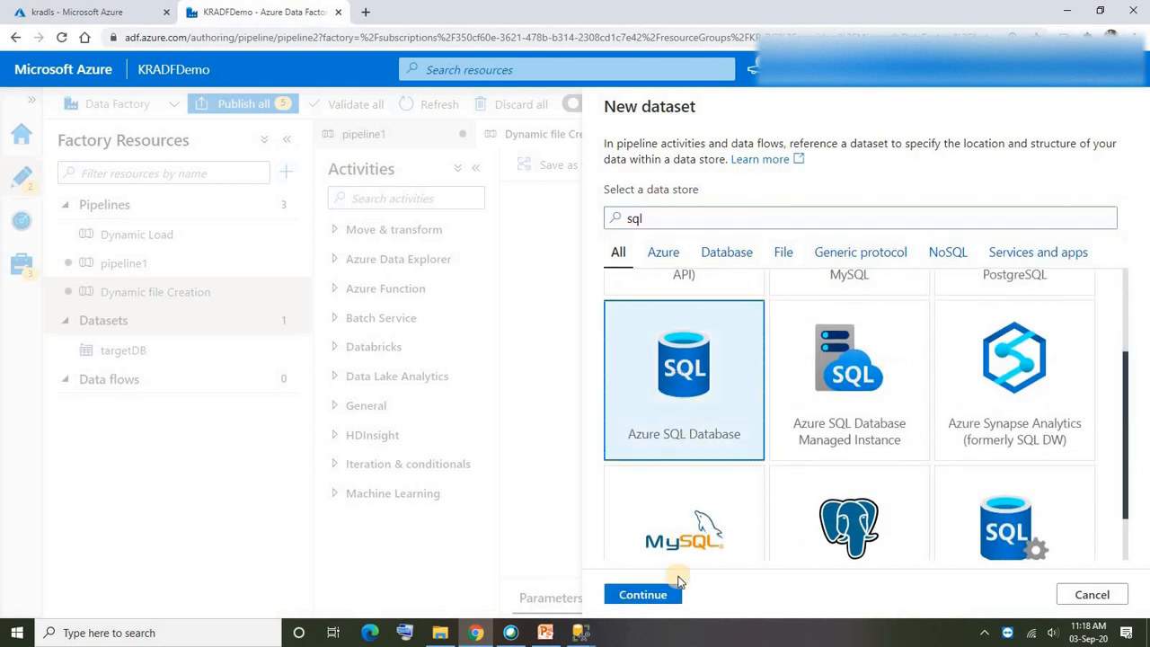
{"action": "left_click", "coordinate": [643, 595]}
- Name the new dataset GetCity
{"action": "left_click_drag", "start_coordinate": [706, 164], "coordinate": [461, 169]}
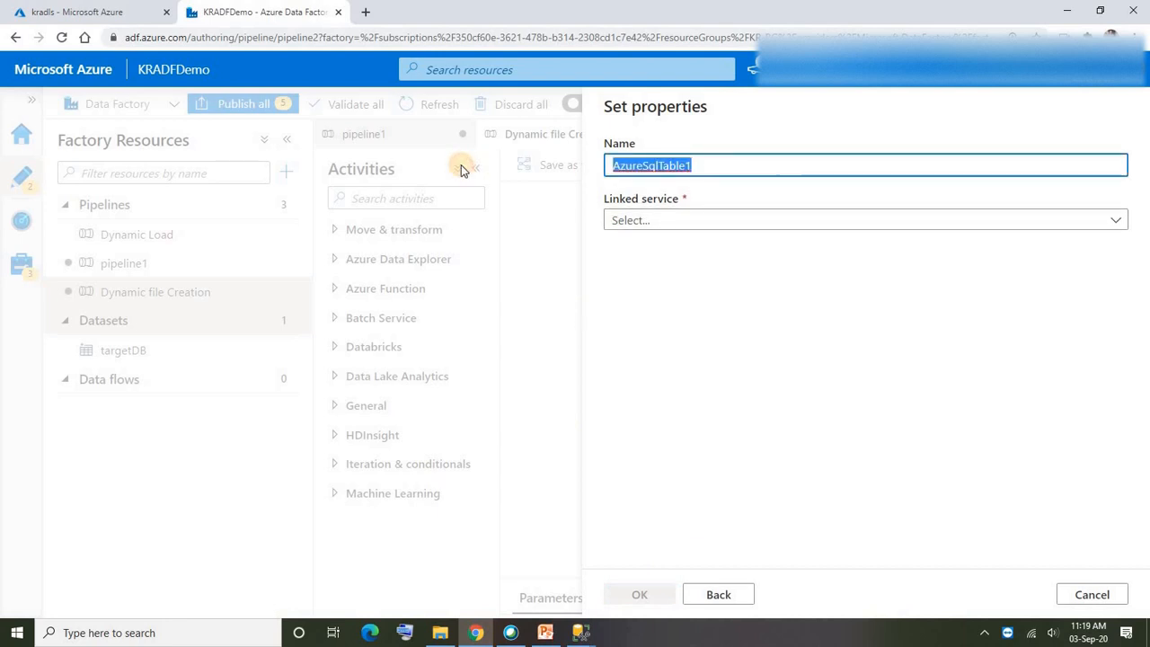
{"action": "type", "text": "A"}
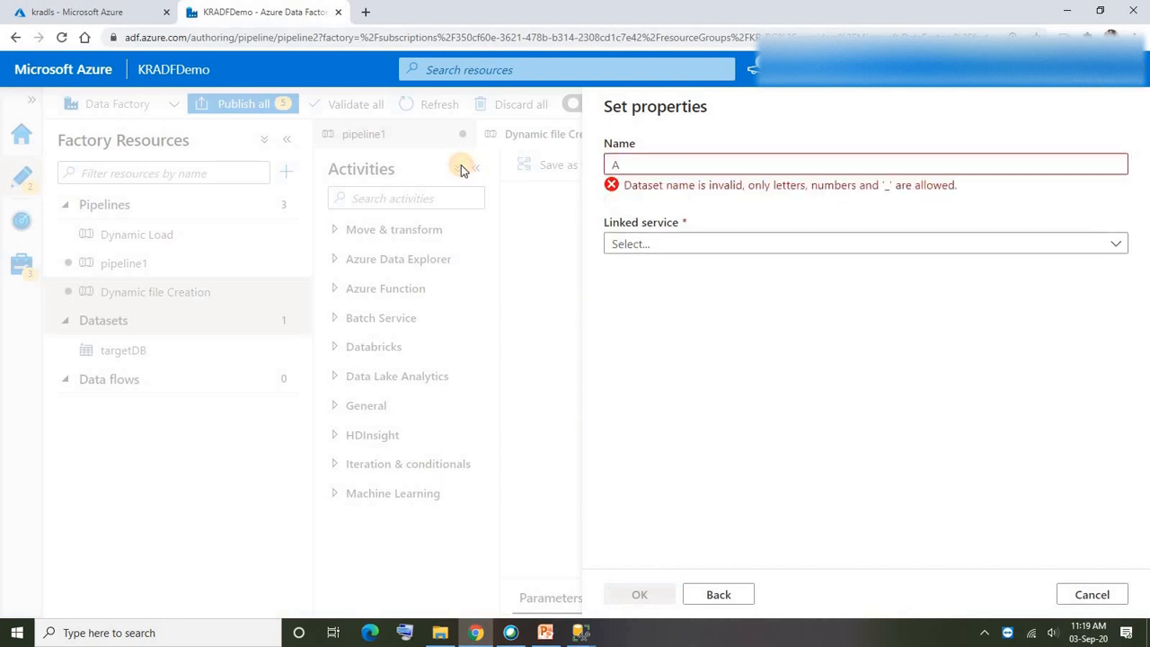
{"action": "type", "text": "dworks"}
{"action": "key", "text": "BackSpace"}
{"action": "key", "text": "BackSpace"}
{"action": "key", "text": "BackSpace"}
{"action": "key", "text": "BackSpace"}
{"action": "key", "text": "BackSpace"}
{"action": "key", "text": "BackSpace"}
{"action": "key", "text": "BackSpace"}
{"action": "type", "text": "Ge"}
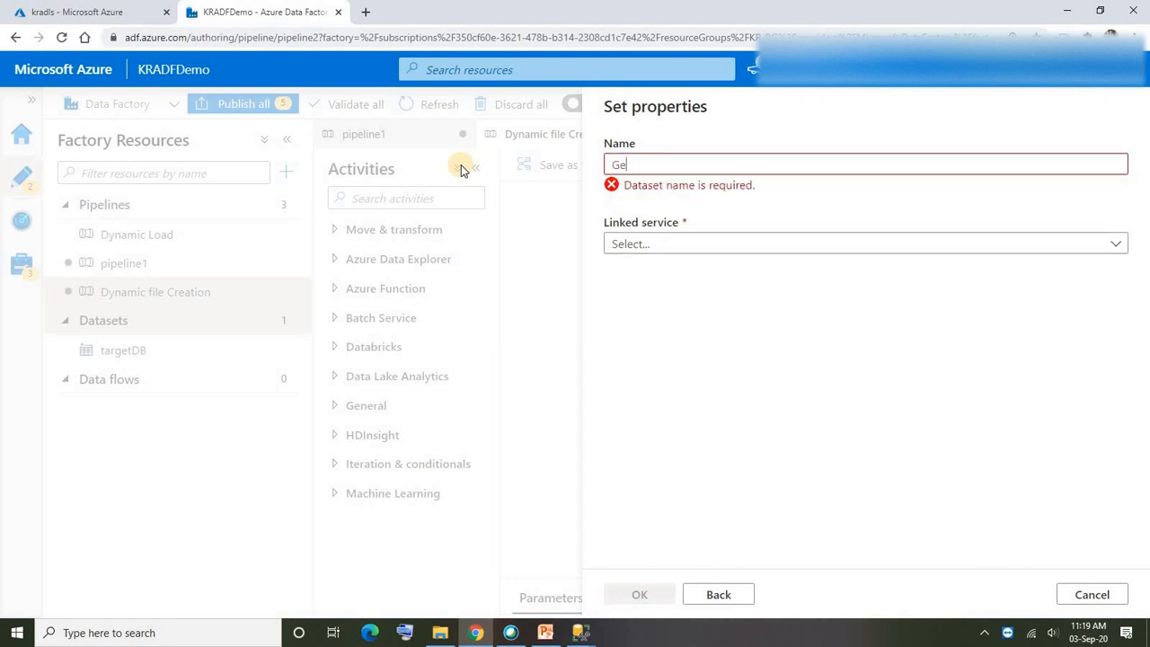
{"action": "type", "text": "tCity"}
{"action": "left_click_drag", "start_coordinate": [675, 168], "coordinate": [598, 164]}
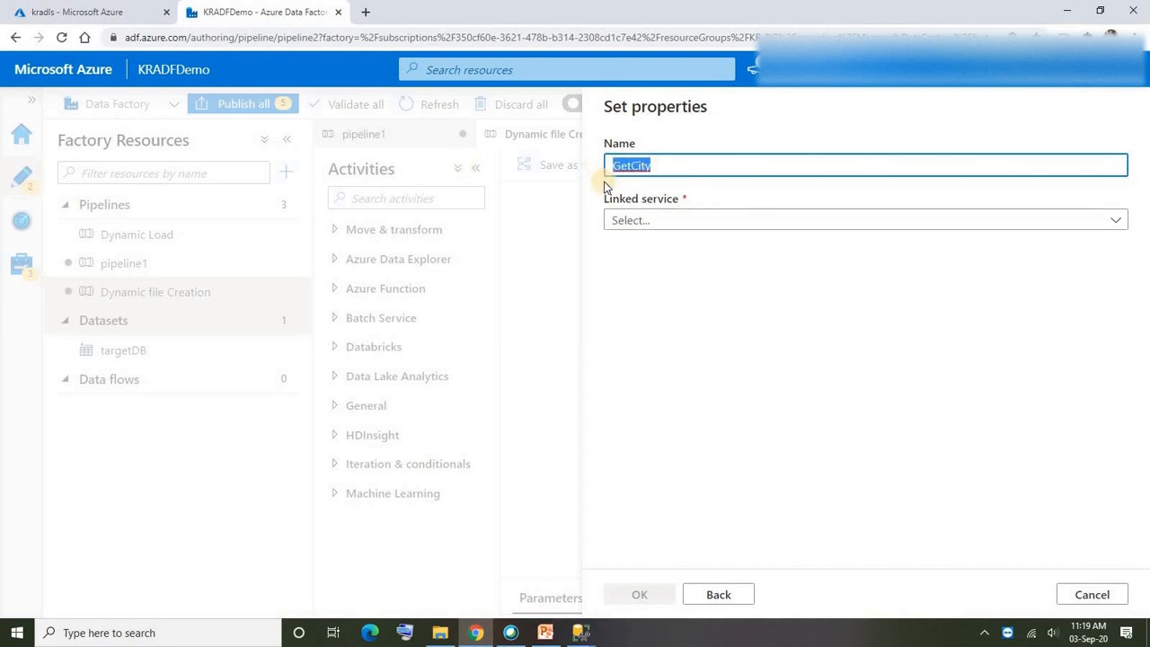
{"action": "left_click", "coordinate": [692, 290]}
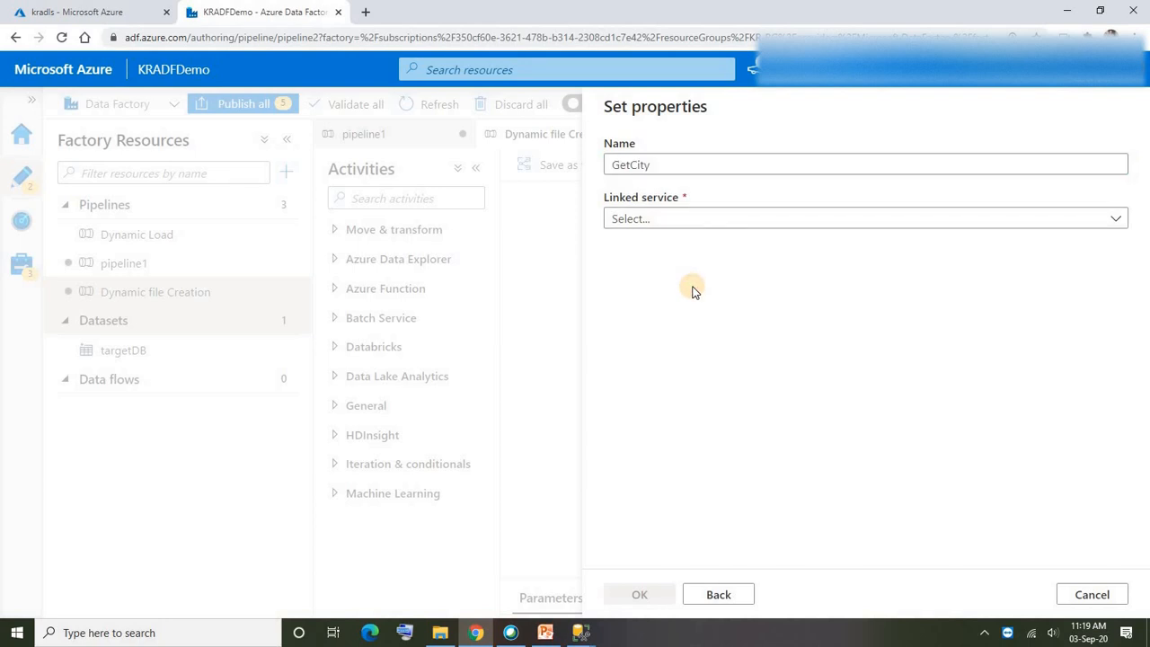
- Select Adworks as the dataset's linked service, leave table name and import schema at None, and create the dataset
{"action": "left_click", "coordinate": [646, 220]}
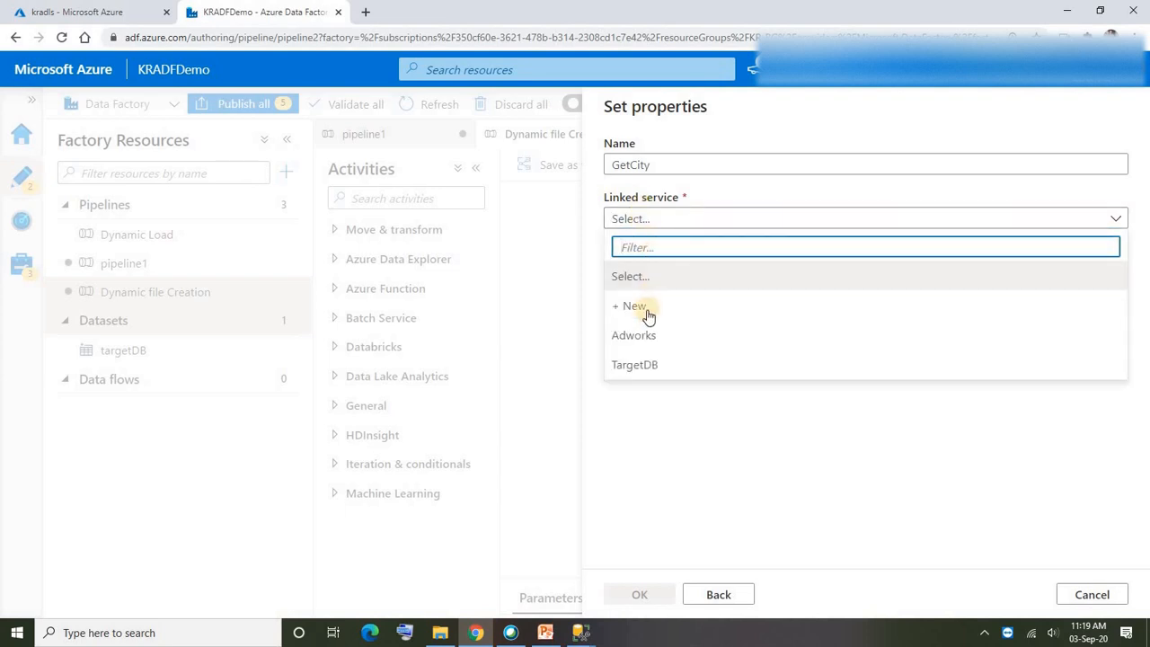
{"action": "left_click", "coordinate": [626, 337]}
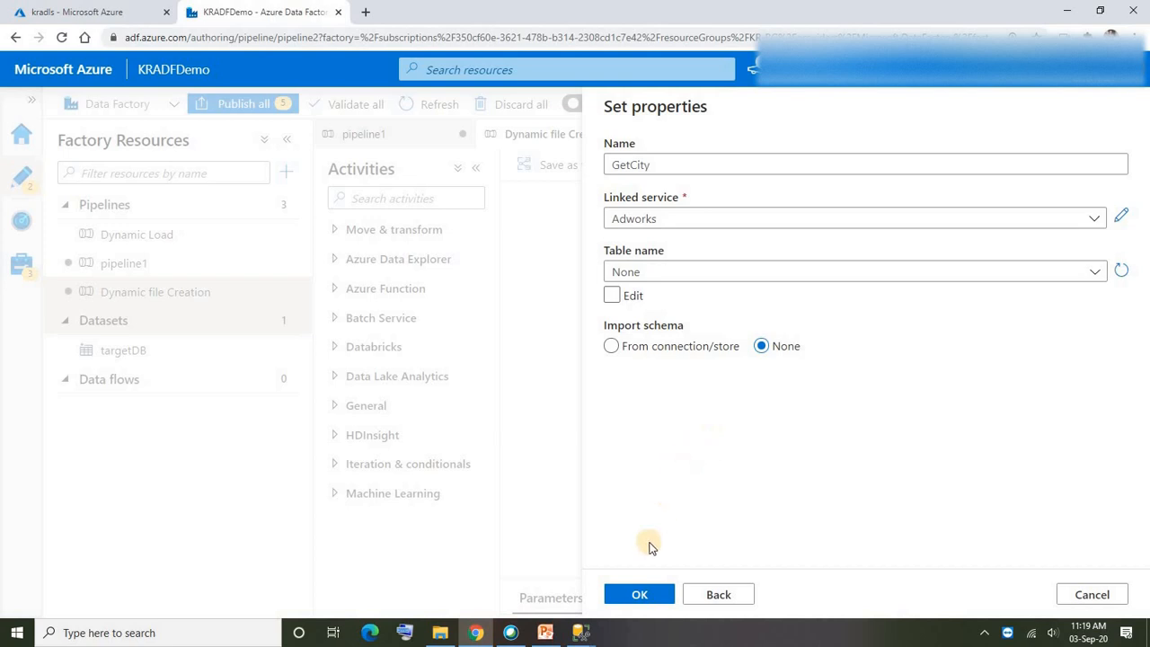
{"action": "left_click", "coordinate": [634, 595]}
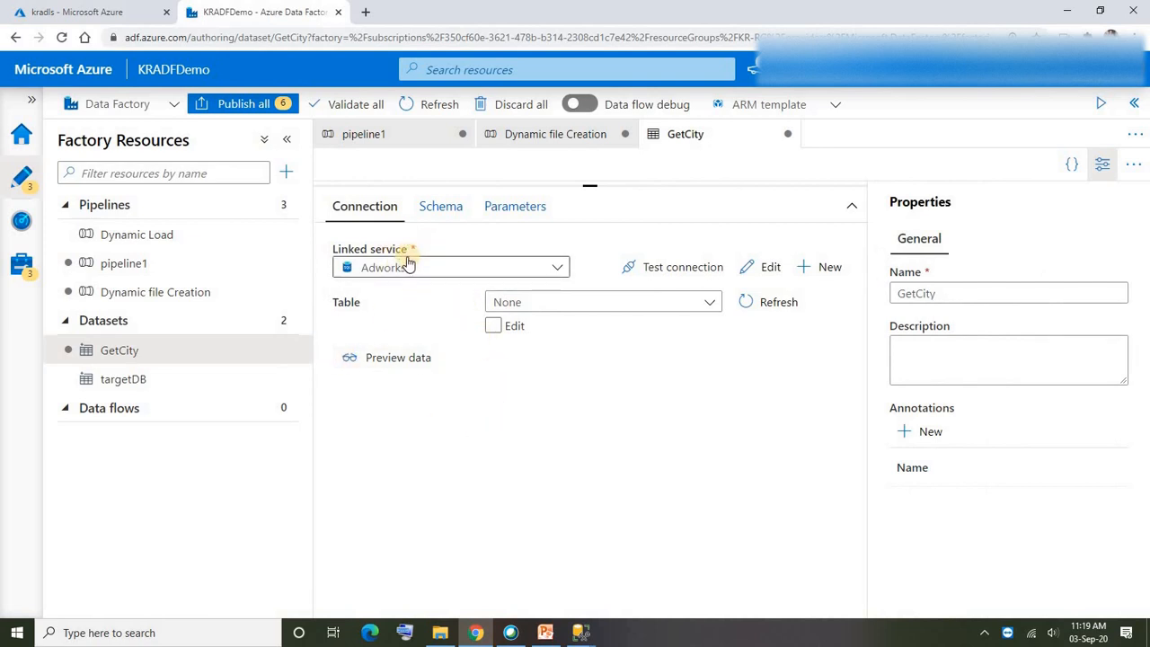
- Start another new dataset with Azure SQL Database as its data store
{"action": "left_click", "coordinate": [284, 320]}
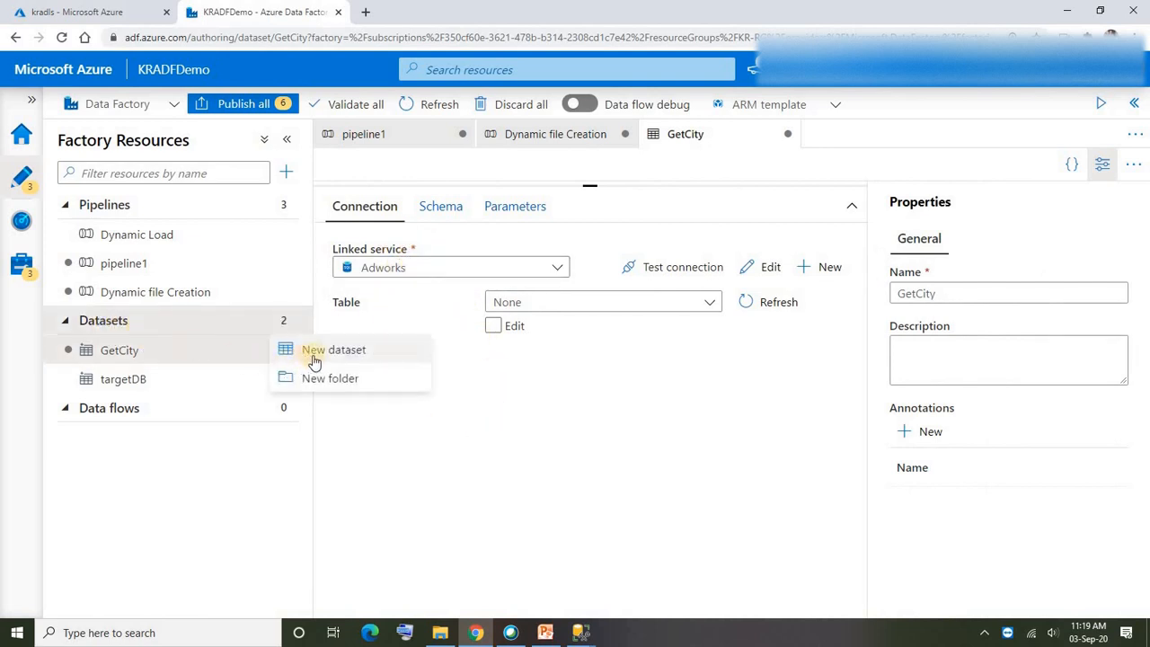
{"action": "left_click", "coordinate": [316, 350]}
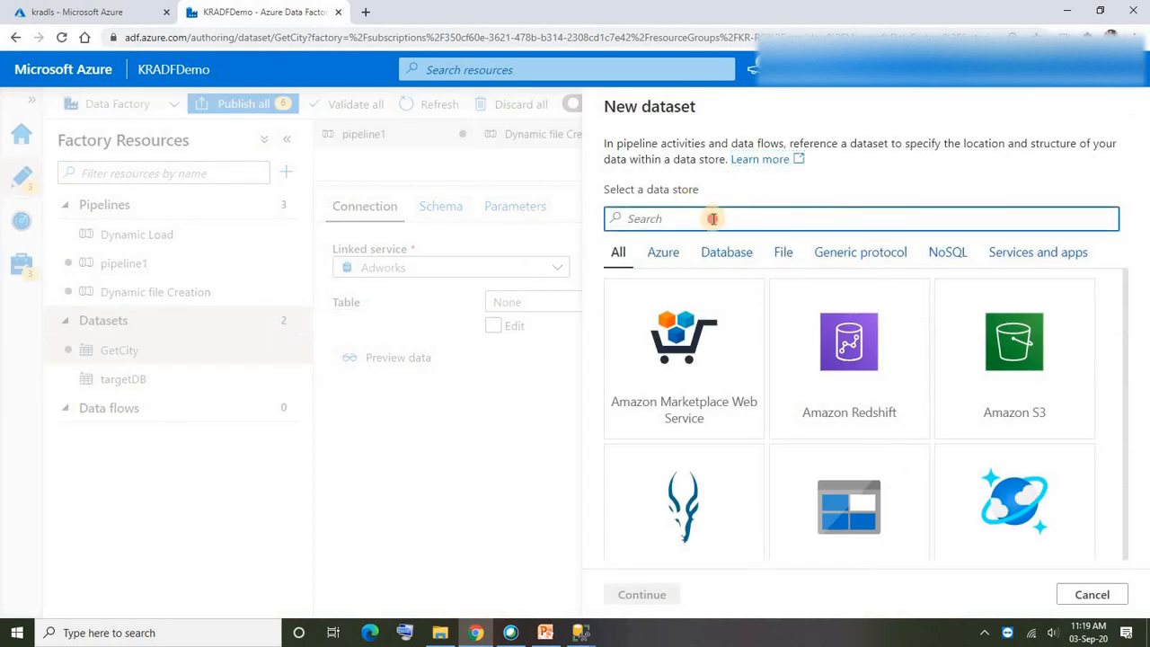
{"action": "type", "text": "sql"}
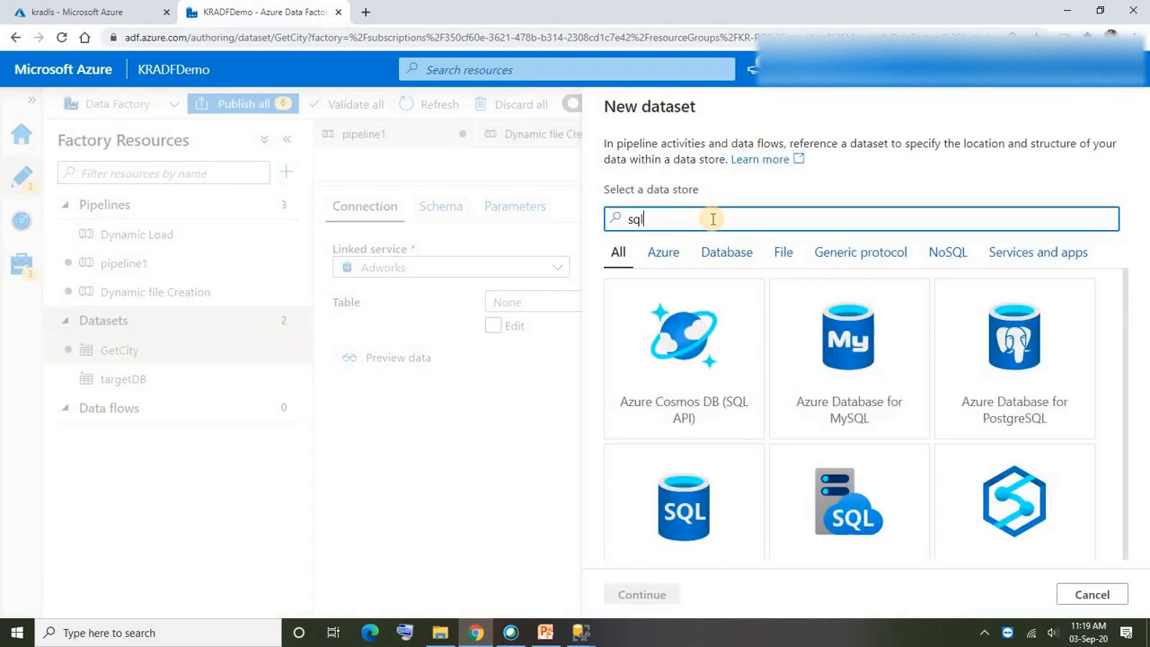
{"action": "scroll", "coordinate": [968, 411], "scroll_direction": "down", "scroll_amount": 2}
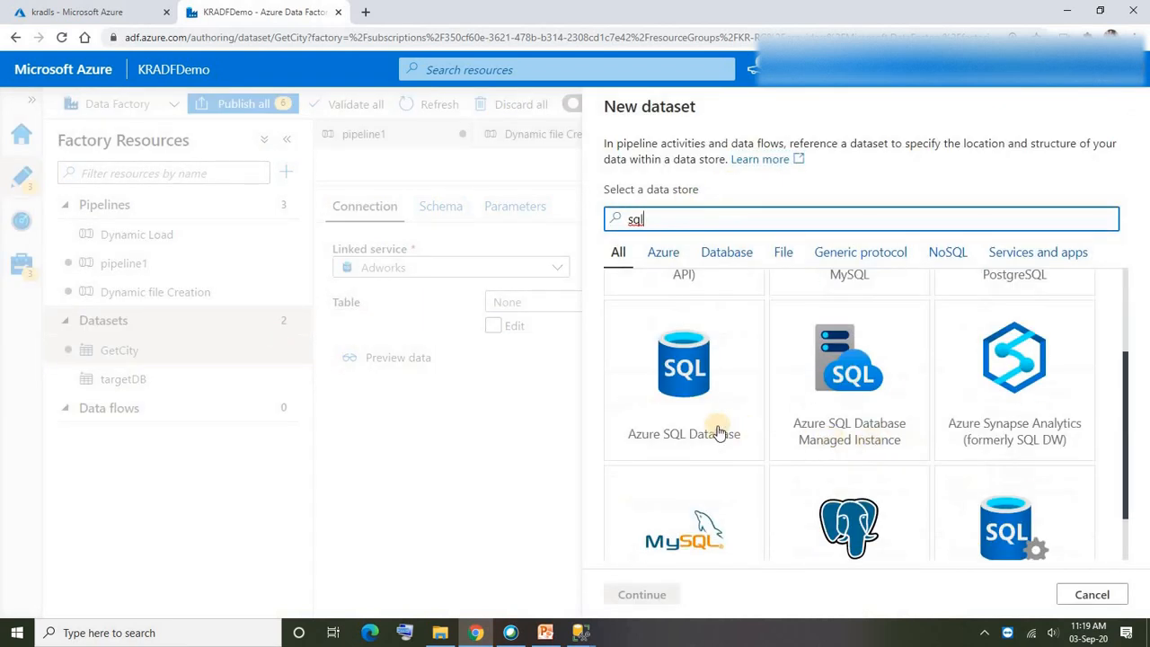
{"action": "left_click", "coordinate": [680, 397]}
{"action": "left_click", "coordinate": [641, 593]}
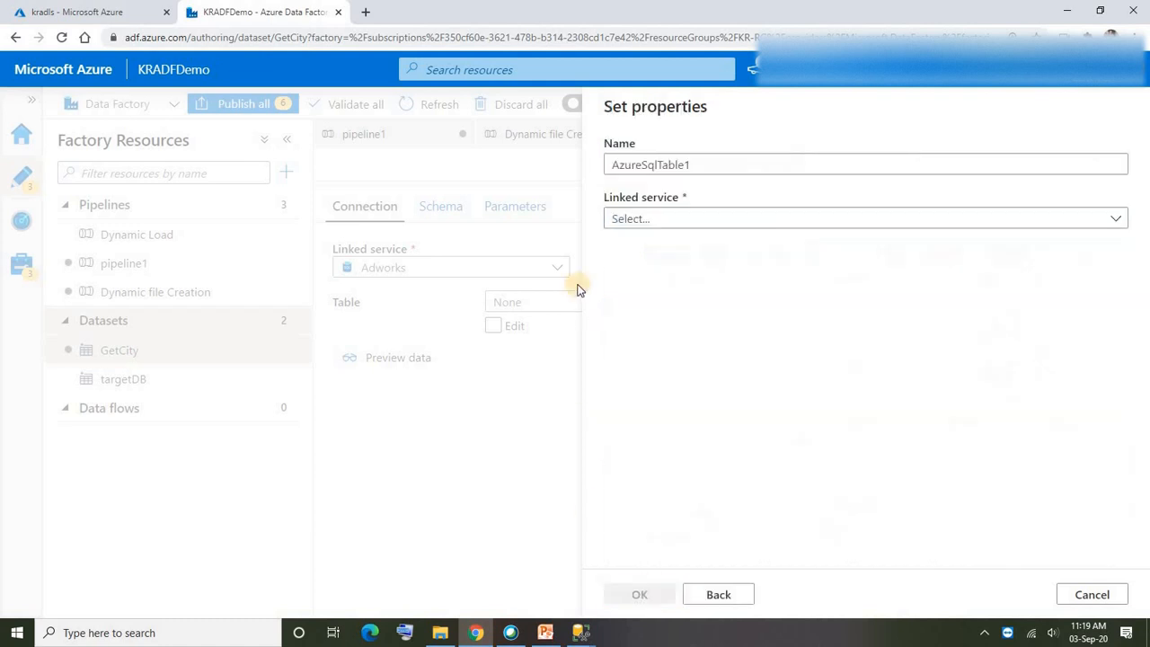
- Name the dataset Adworks, select the Adworks linked service, leave table name and import schema at None, and create it
{"action": "left_click_drag", "start_coordinate": [705, 166], "coordinate": [547, 167]}
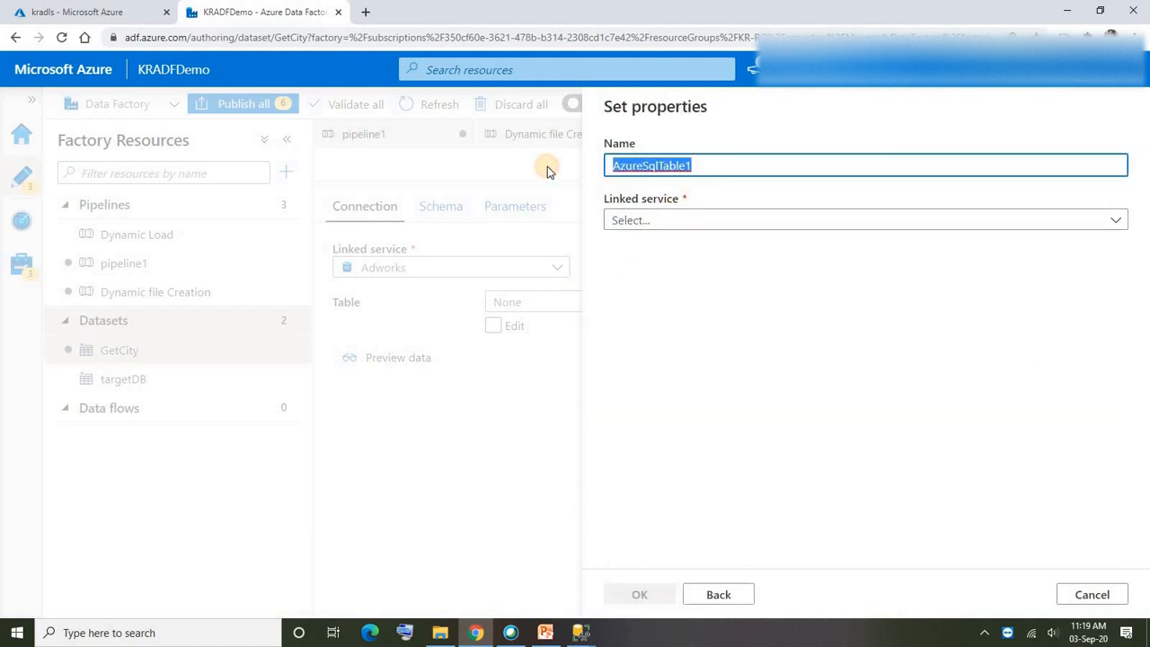
{"action": "type", "text": "A"}
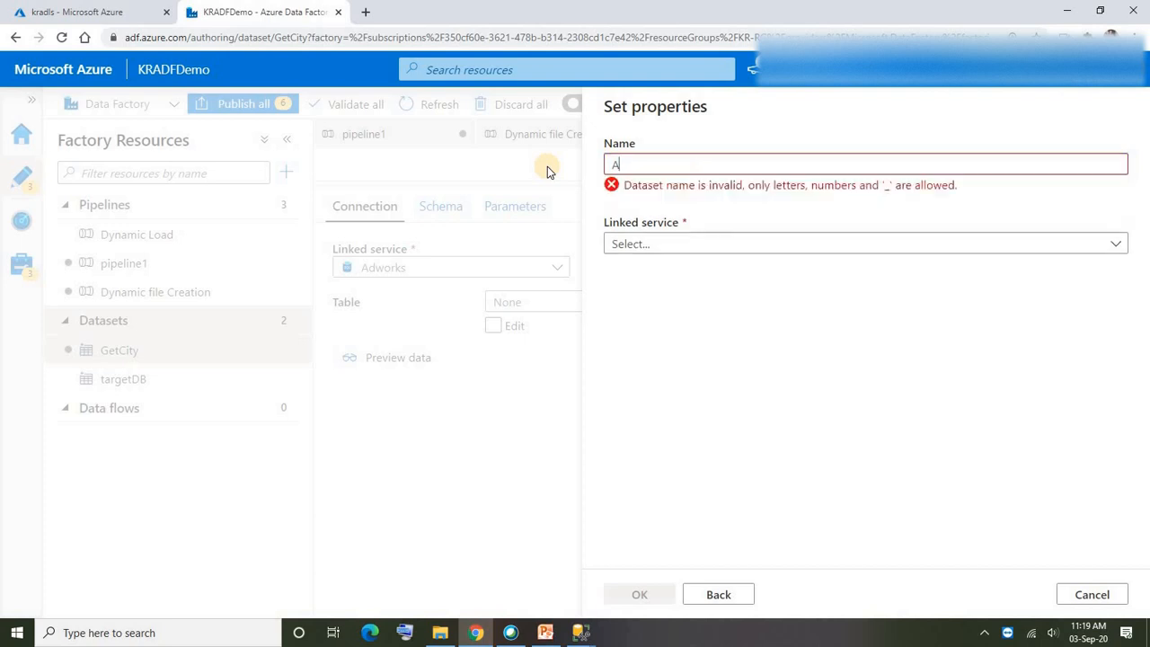
{"action": "type", "text": "dworks"}
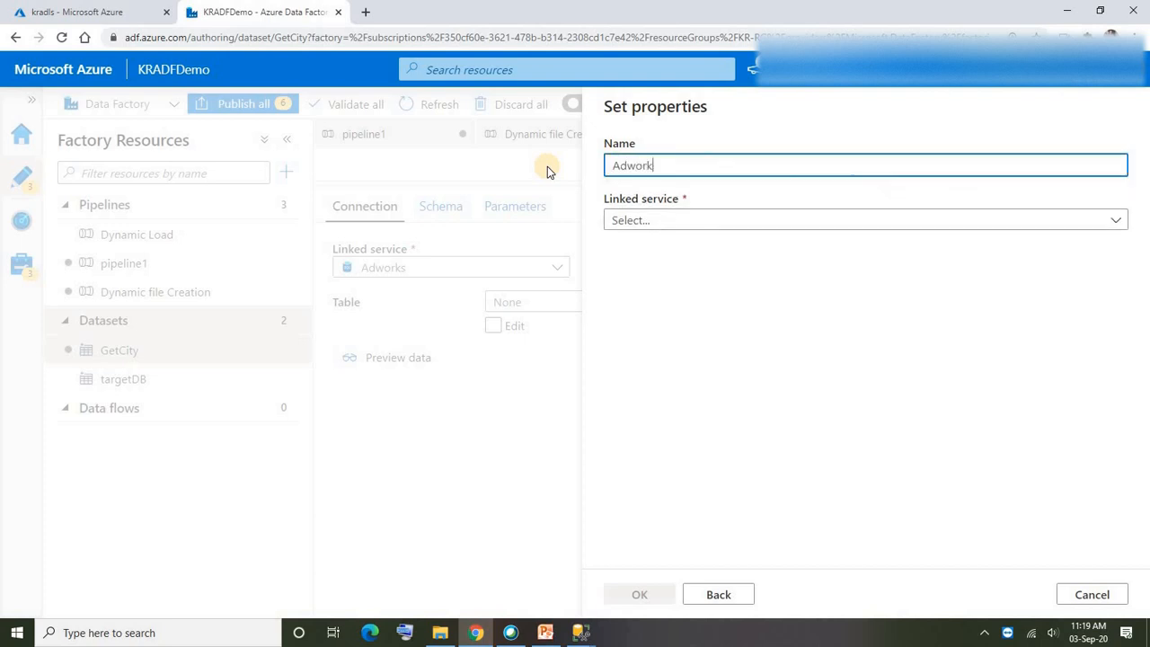
{"action": "left_click", "coordinate": [655, 222]}
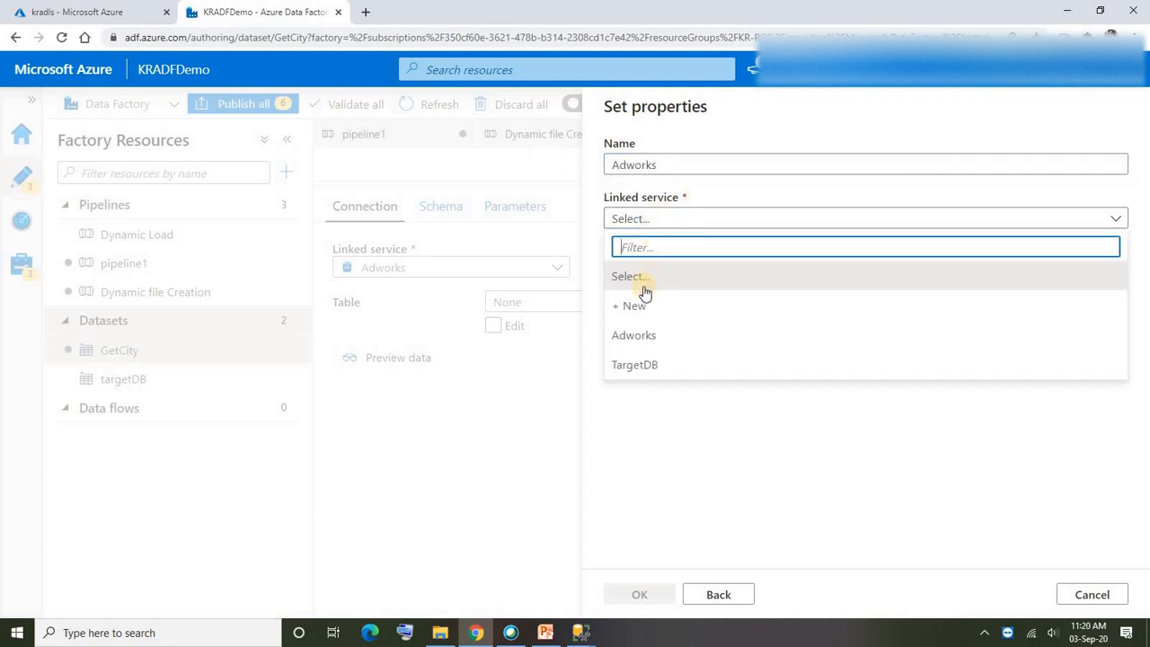
{"action": "left_click", "coordinate": [635, 337]}
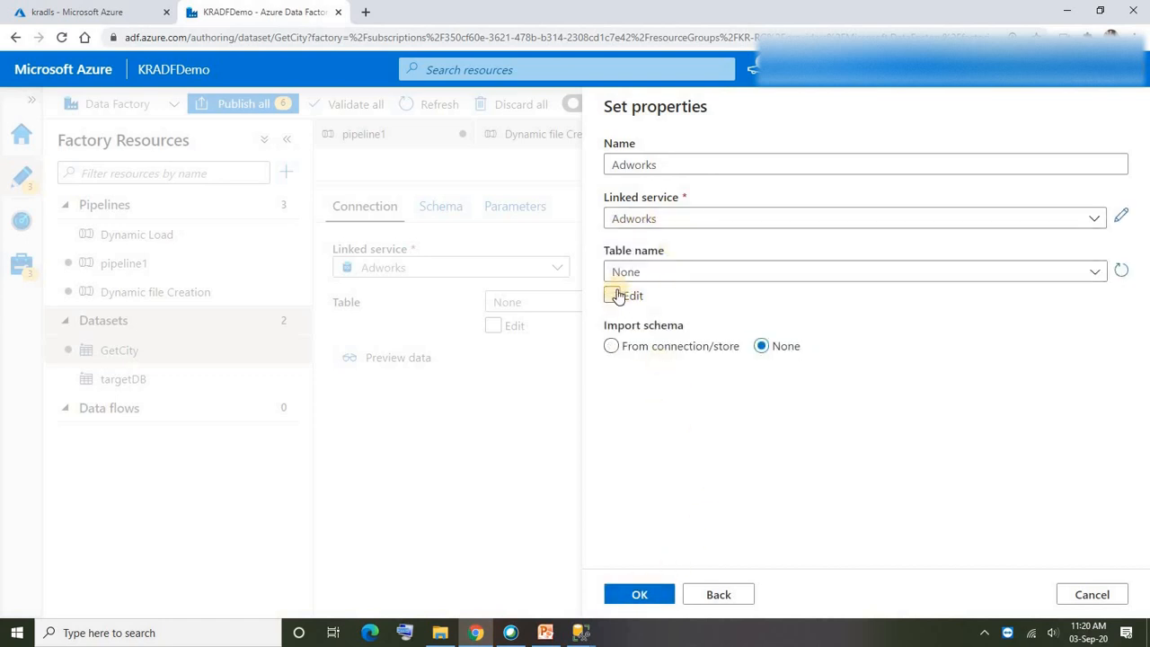
{"action": "left_click", "coordinate": [645, 595]}
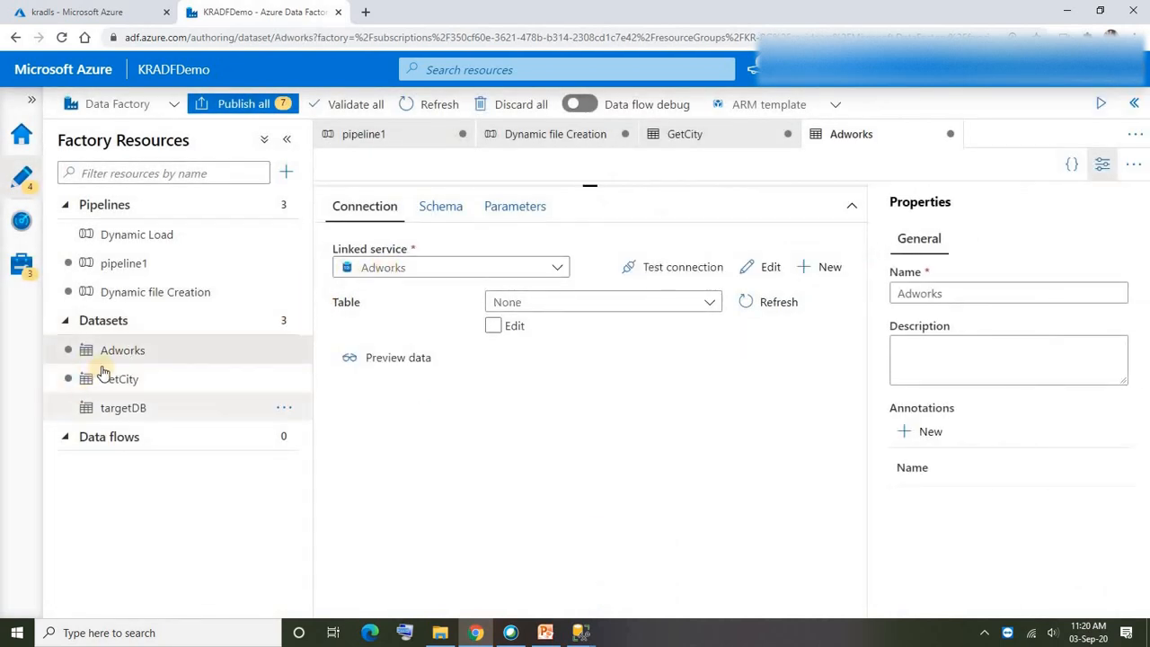
- Start a new Azure Data Lake Storage Gen2 dataset in DelimitedText format
{"action": "left_click", "coordinate": [106, 326]}
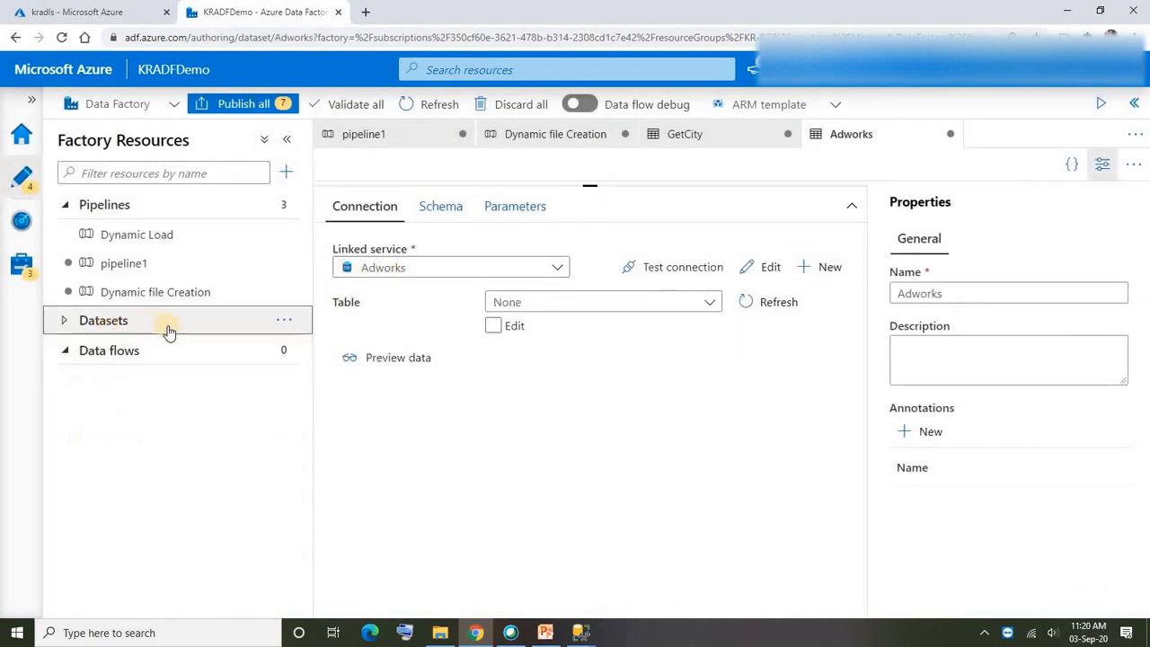
{"action": "left_click", "coordinate": [101, 327]}
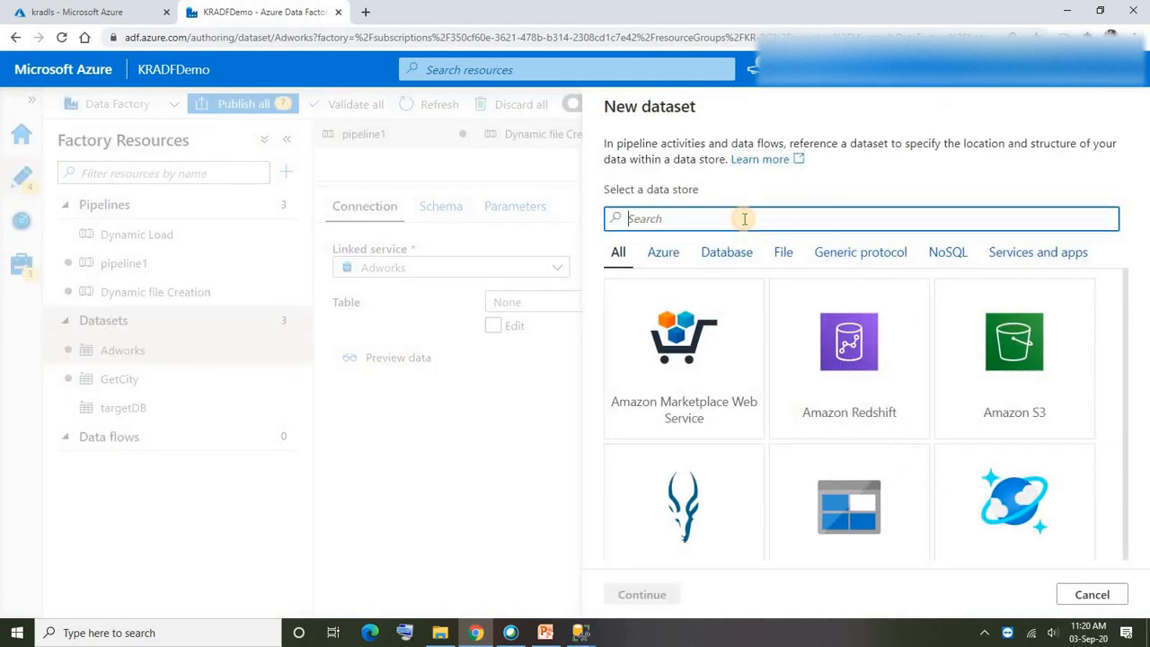
{"action": "type", "text": "gen2"}
{"action": "left_click", "coordinate": [659, 366]}
{"action": "left_click", "coordinate": [640, 597]}
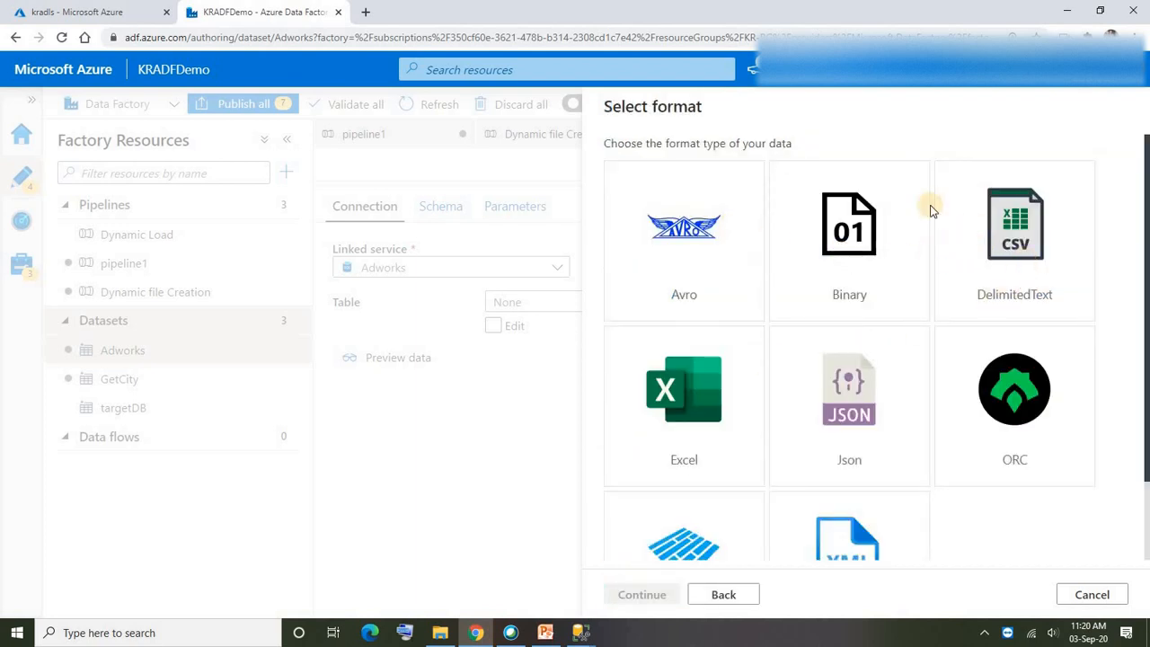
{"action": "left_click", "coordinate": [1022, 248]}
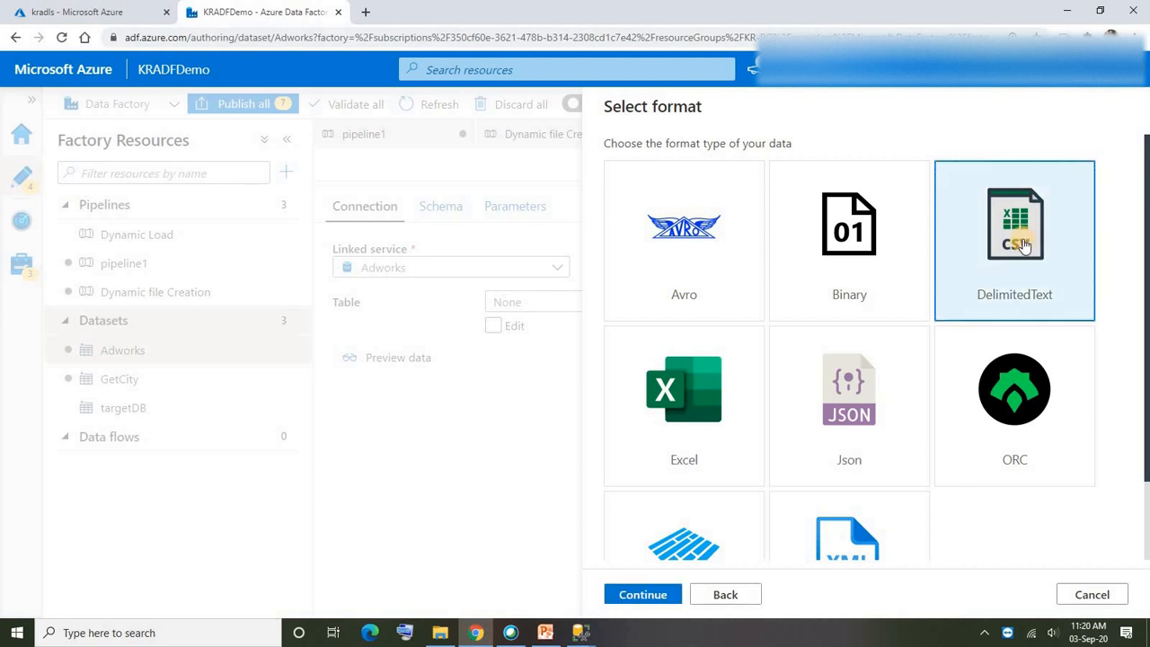
{"action": "left_click", "coordinate": [641, 595]}
- Name the new delimited text dataset ADLs and select ADLS as its linked service
{"action": "left_click", "coordinate": [536, 161]}
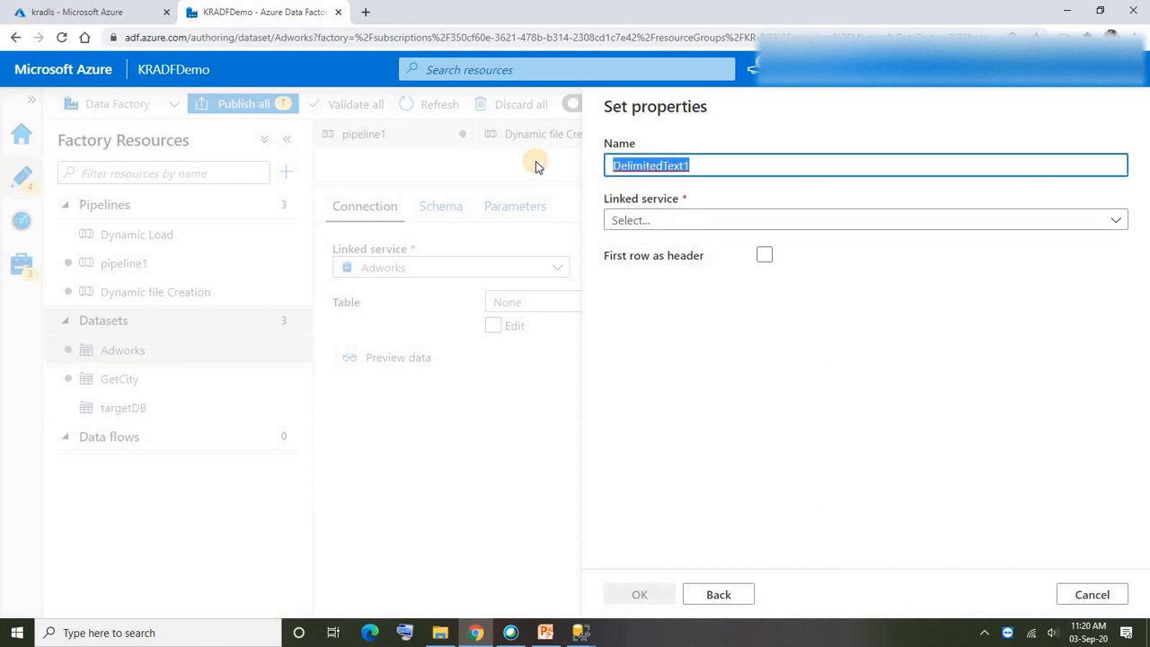
{"action": "type", "text": "ADLs"}
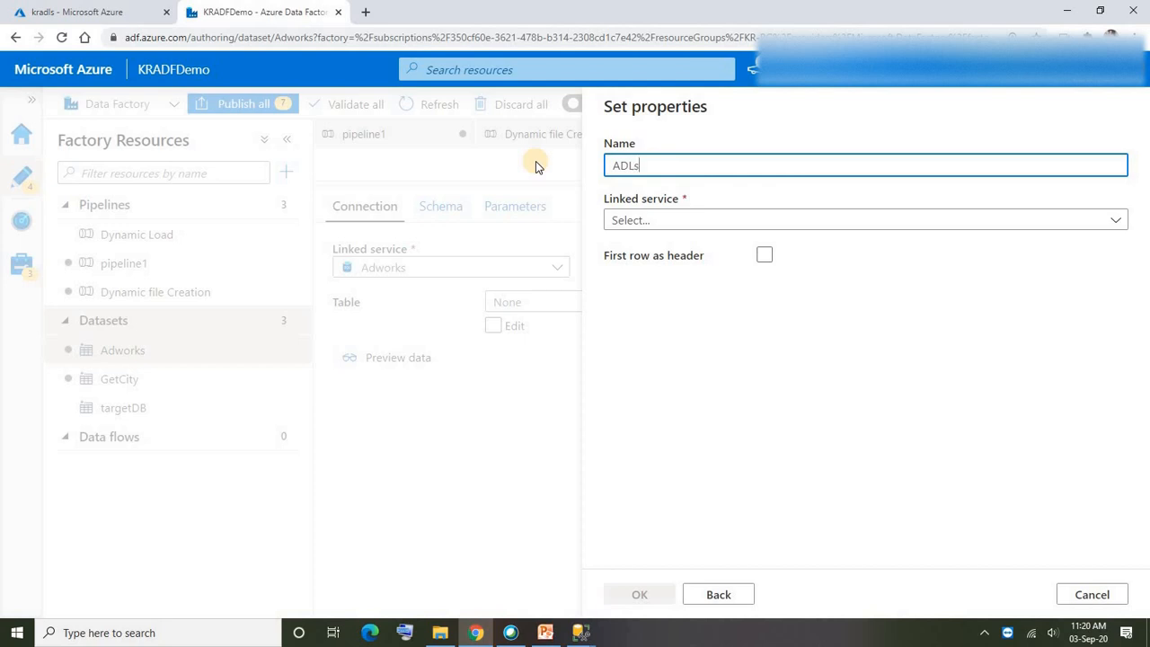
{"action": "left_click", "coordinate": [640, 220]}
{"action": "left_click", "coordinate": [635, 337]}
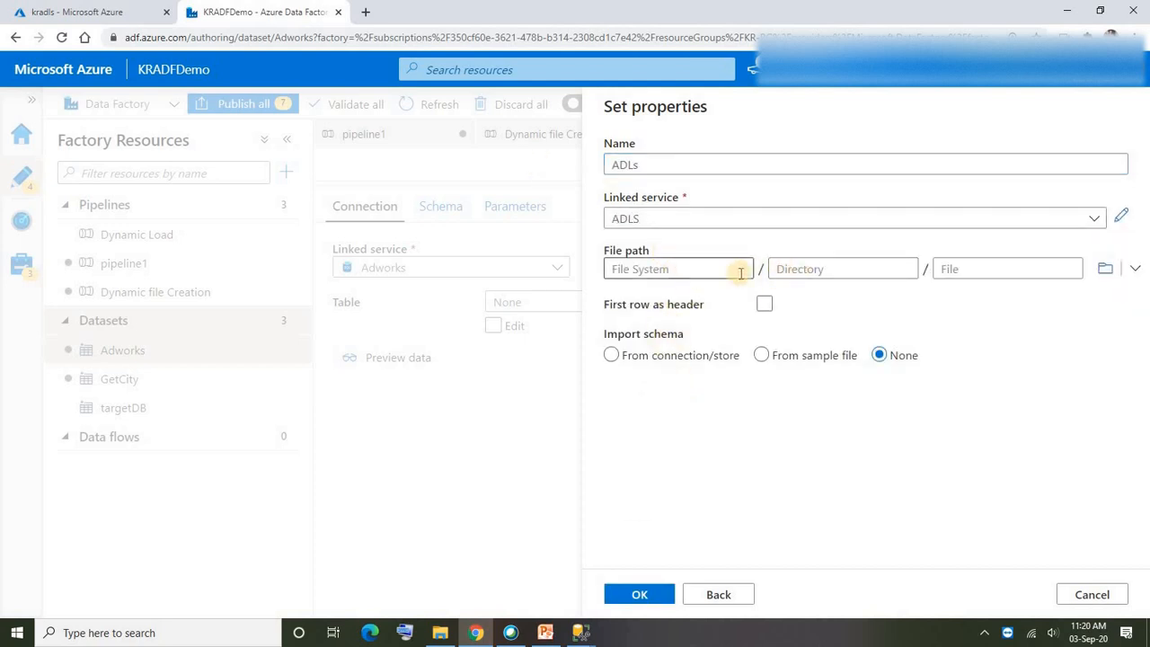
- Set the file path to the krdemo folder, import schema to None and first row as header, and create the dataset
{"action": "left_click", "coordinate": [1104, 270]}
{"action": "left_click", "coordinate": [675, 216]}
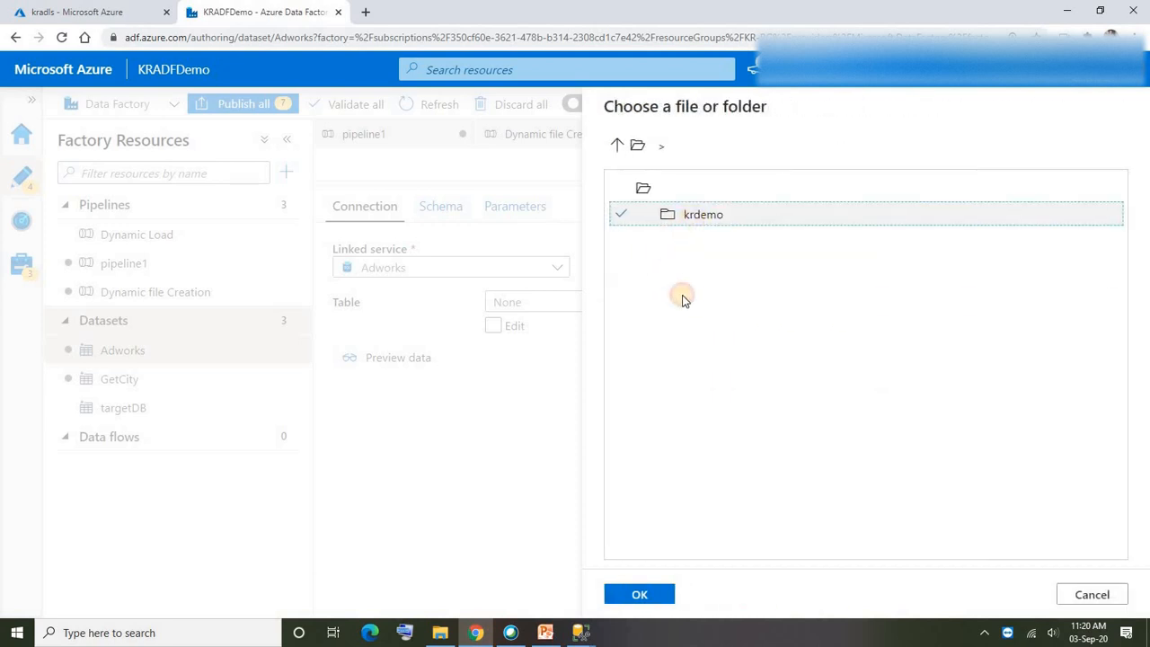
{"action": "left_click", "coordinate": [629, 595]}
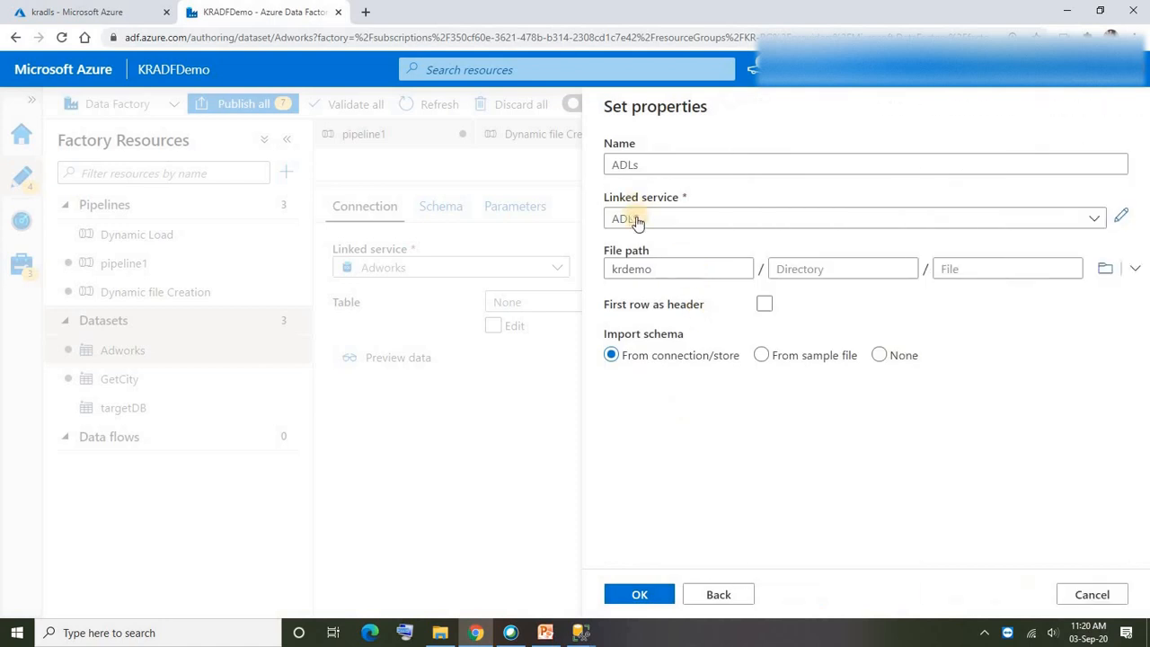
{"action": "left_click", "coordinate": [966, 269]}
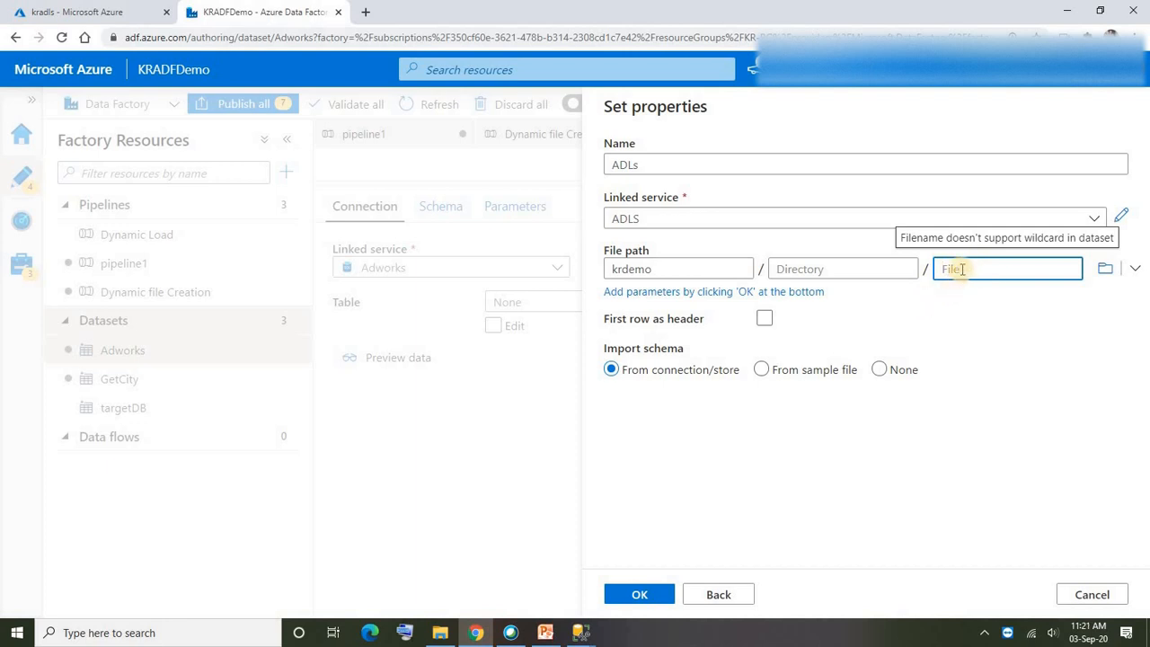
{"action": "left_click", "coordinate": [880, 369]}
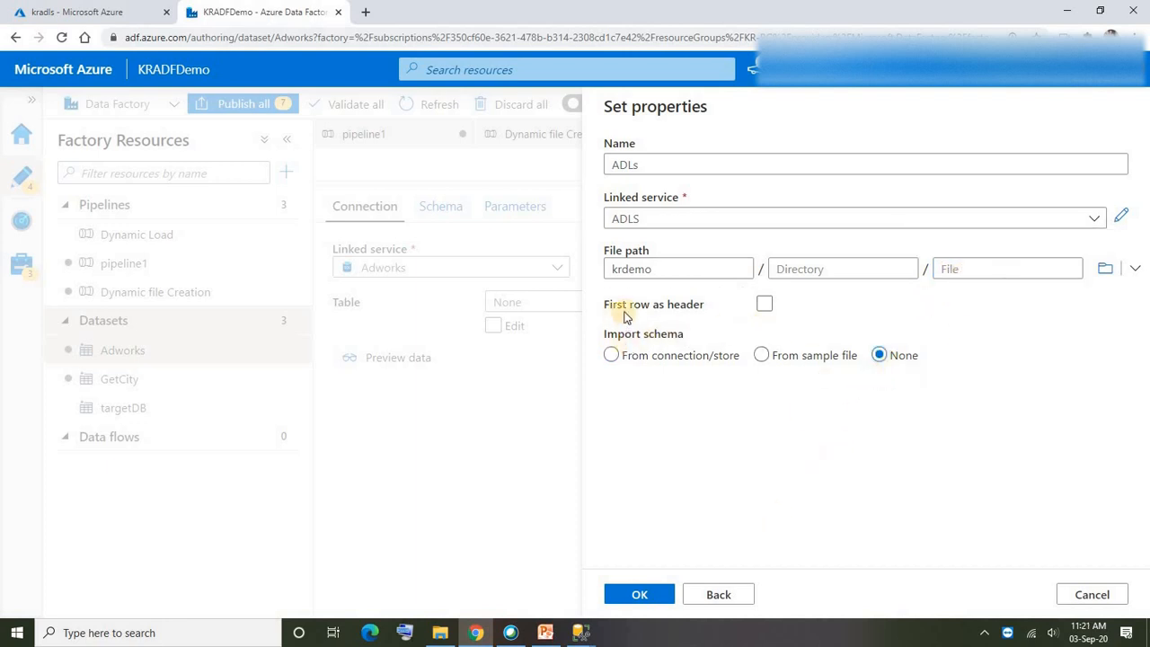
{"action": "left_click", "coordinate": [764, 306]}
{"action": "left_click", "coordinate": [640, 597]}
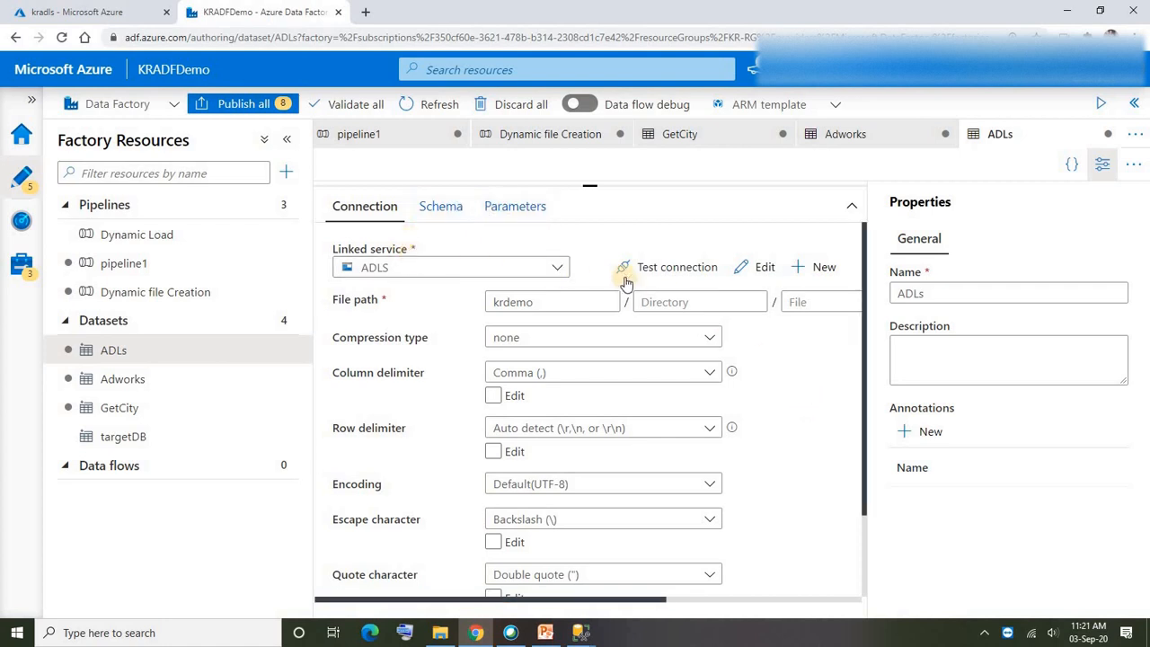
- Add a String parameter named FileName to the ADLs dataset, without a default value
{"action": "left_click", "coordinate": [416, 252]}
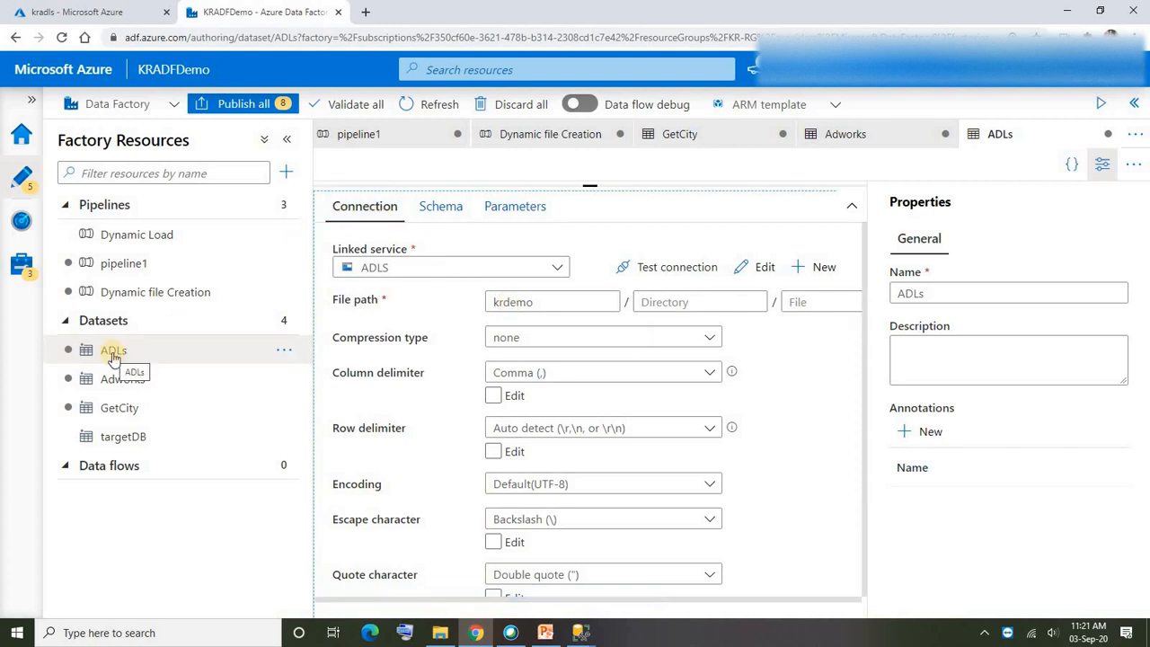
{"action": "left_click", "coordinate": [516, 211]}
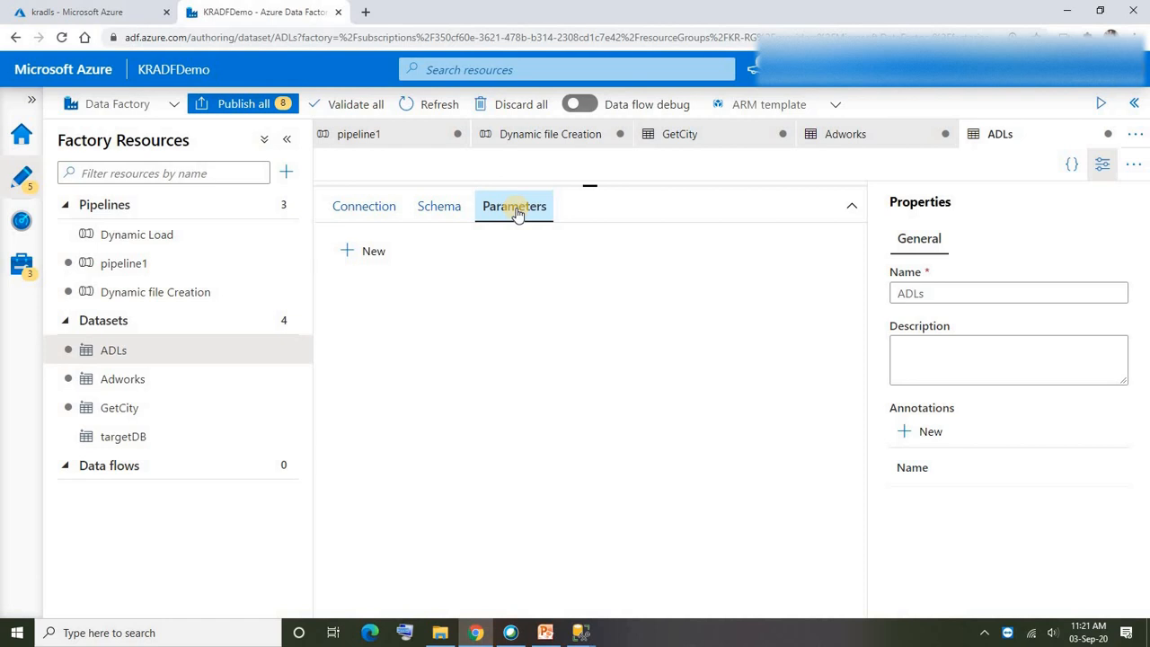
{"action": "left_click", "coordinate": [370, 254]}
{"action": "type", "text": "FileName"}
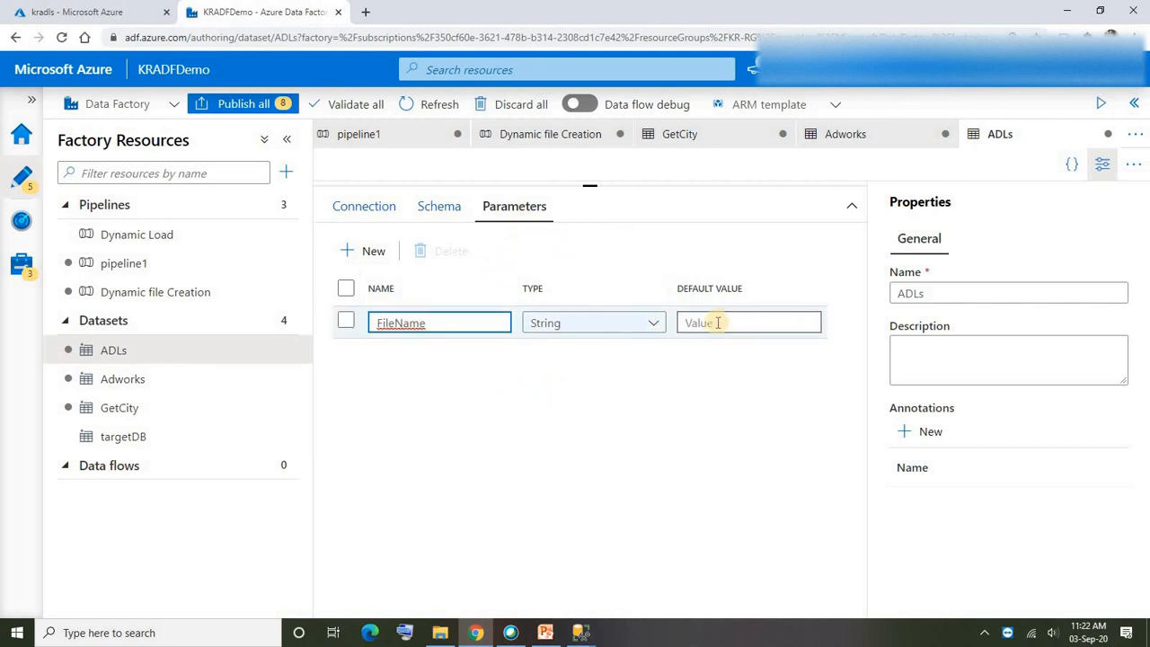
{"action": "left_click", "coordinate": [720, 369]}
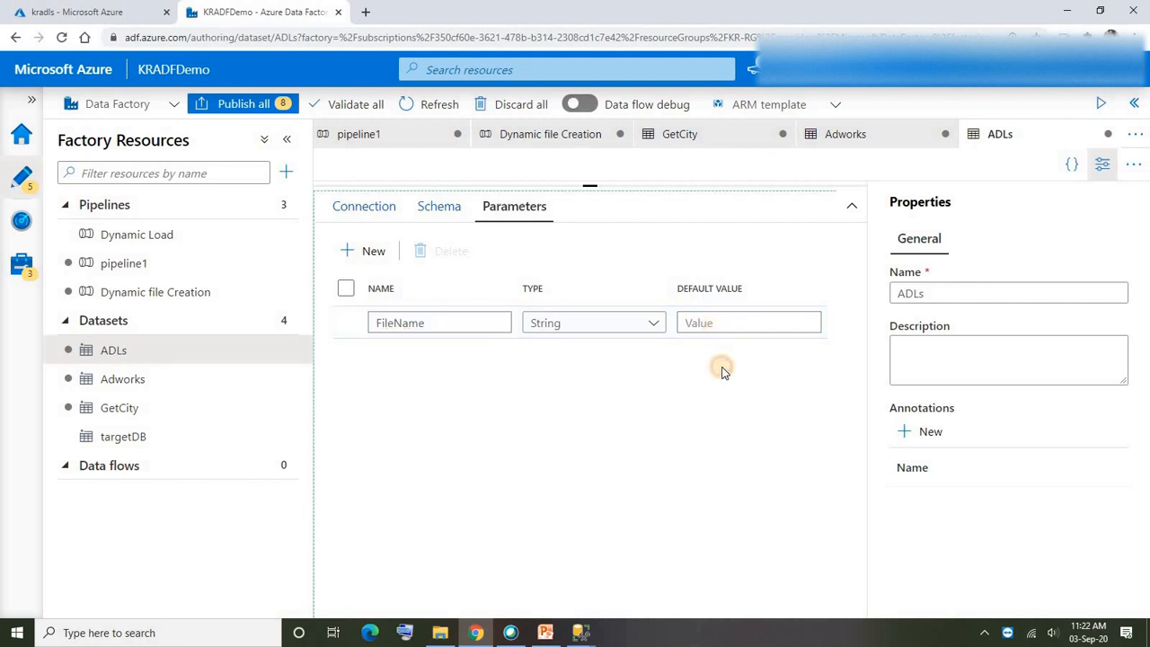
{"action": "left_click", "coordinate": [373, 215]}
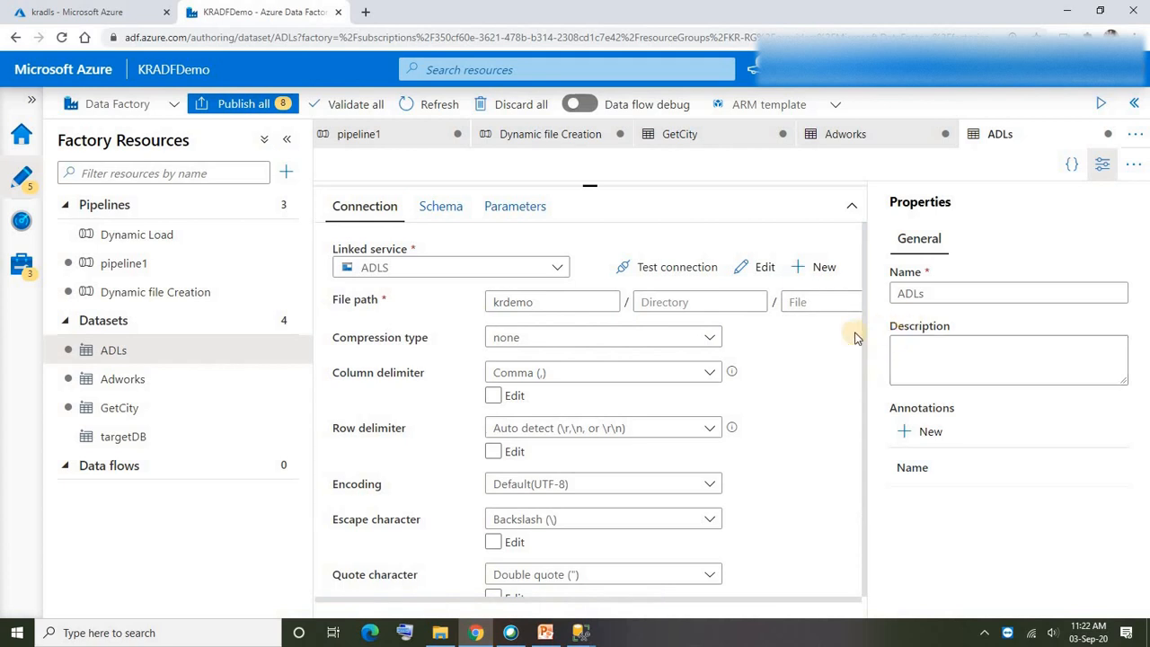
{"action": "left_click", "coordinate": [825, 331]}
{"action": "left_click", "coordinate": [819, 303]}
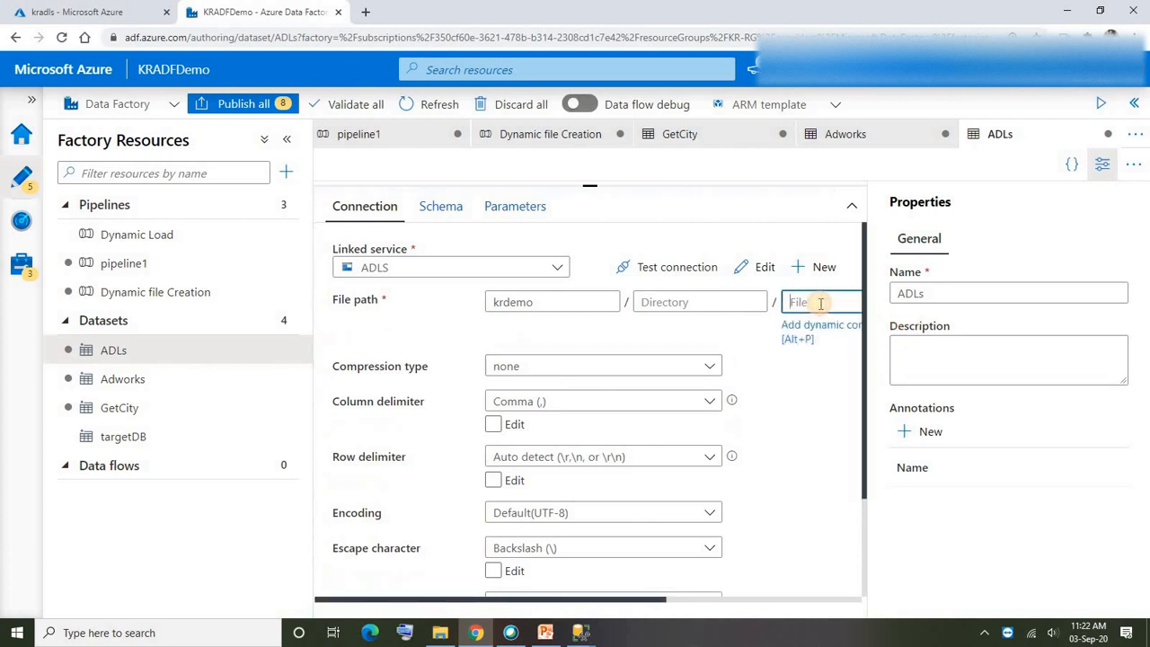
{"action": "left_click", "coordinate": [1103, 164]}
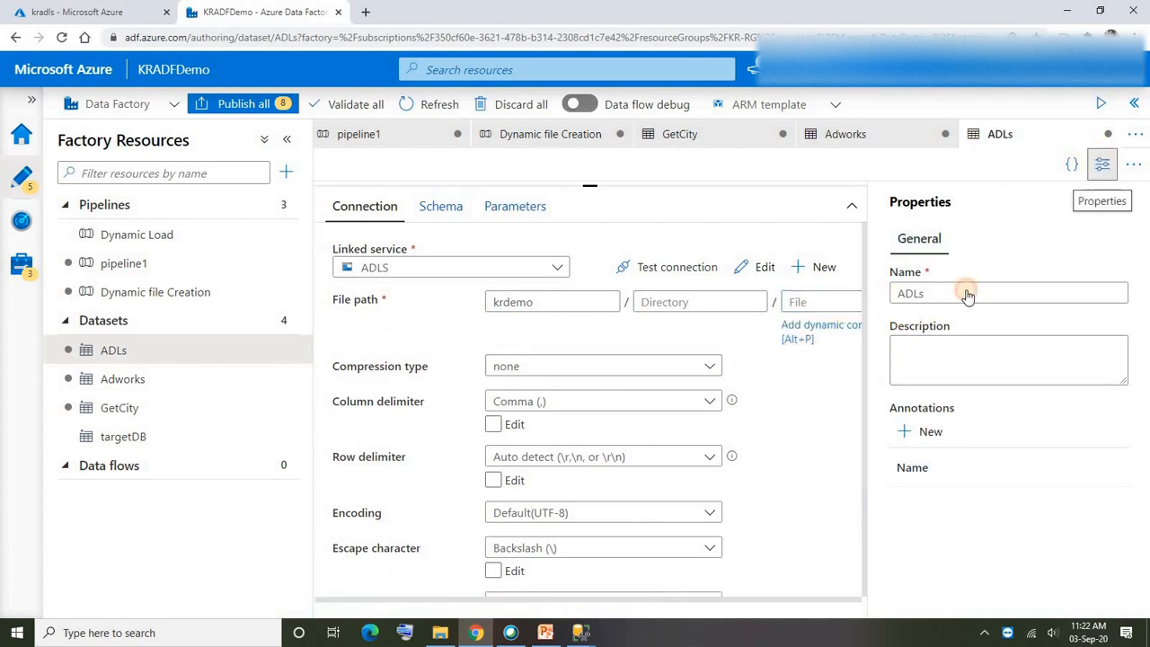
{"action": "left_click", "coordinate": [807, 310]}
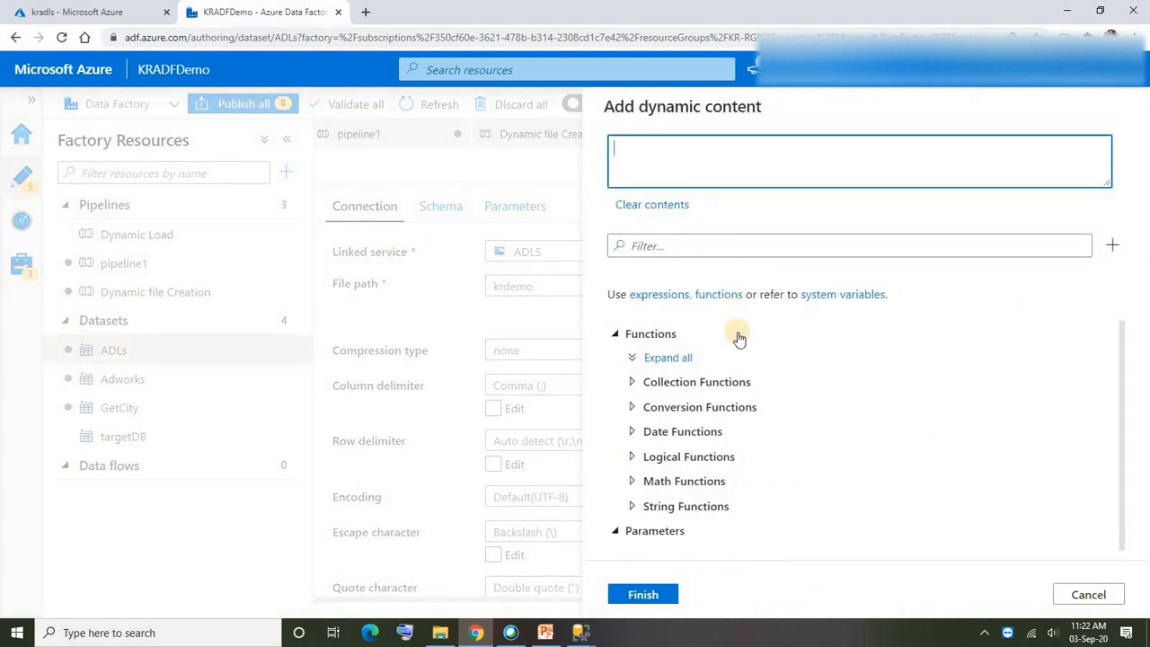
{"action": "scroll", "coordinate": [735, 372], "scroll_direction": "down", "scroll_amount": 1}
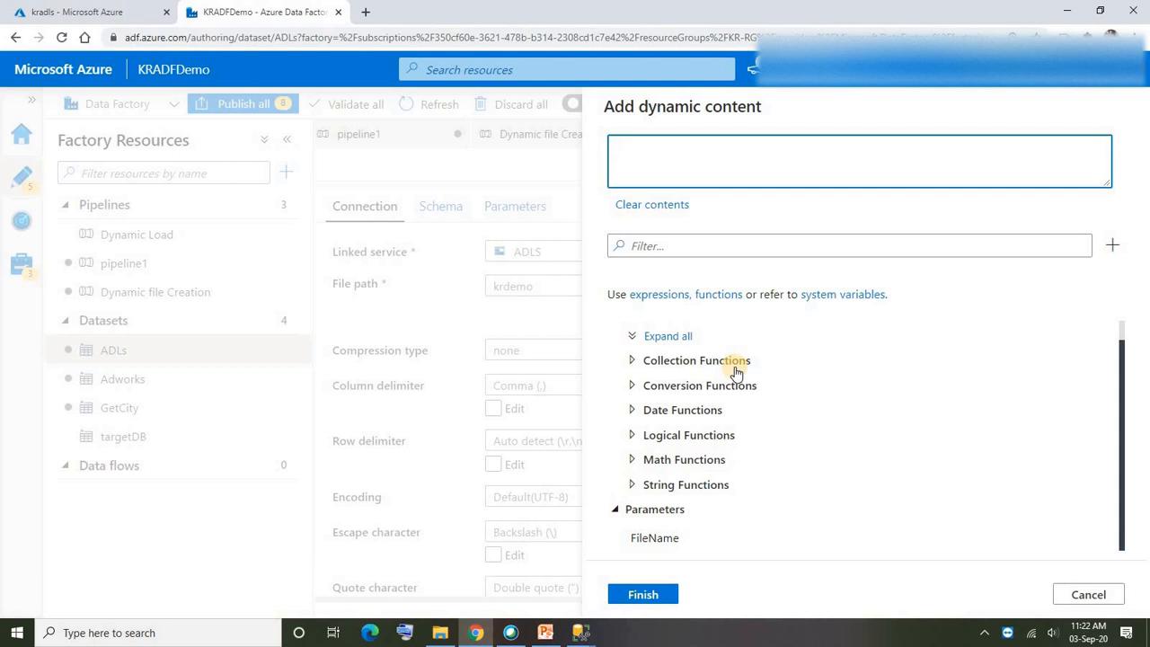
{"action": "left_click", "coordinate": [659, 540]}
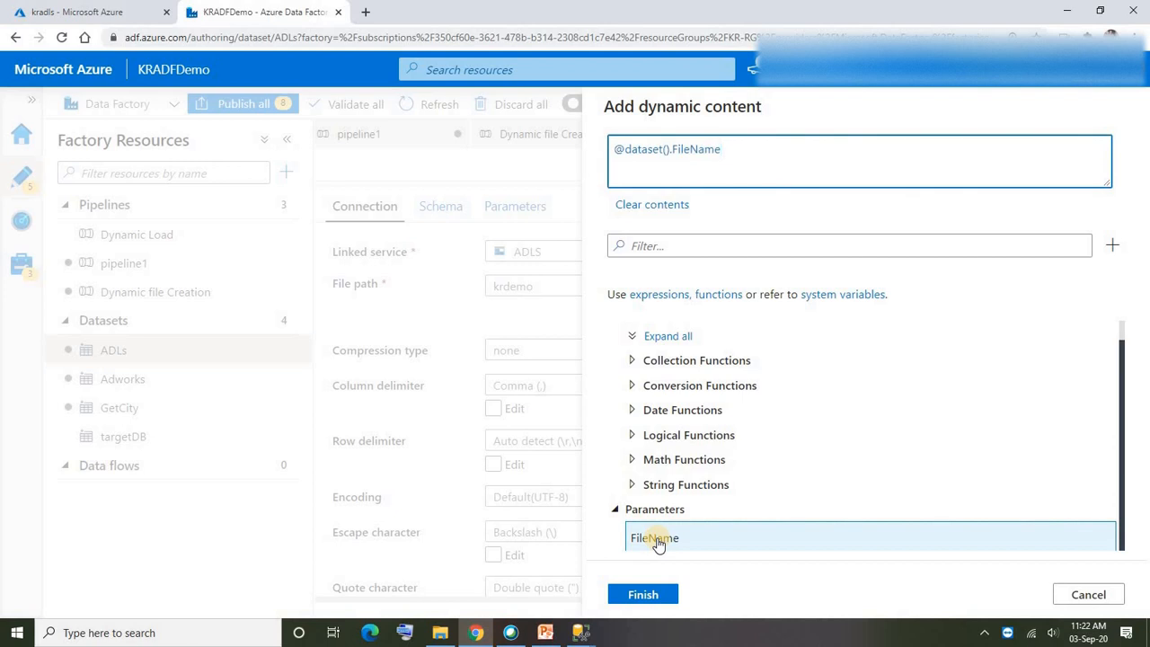
{"action": "left_click", "coordinate": [641, 597]}
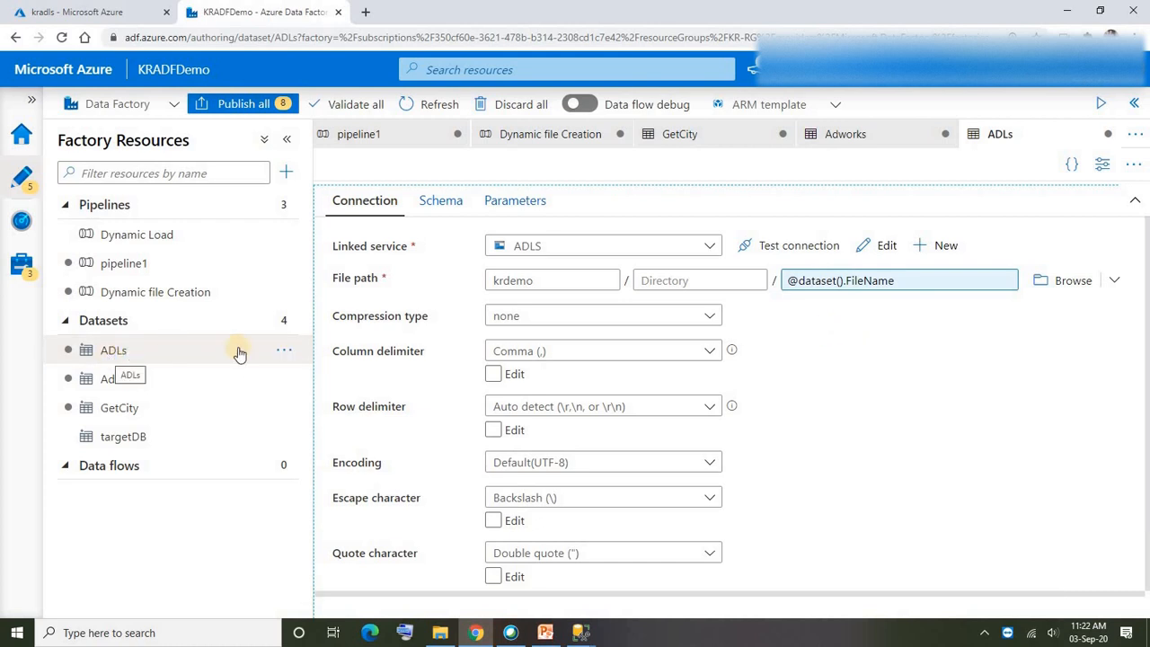
{"action": "scroll", "coordinate": [655, 341], "scroll_direction": "down", "scroll_amount": 1}
{"action": "left_click", "coordinate": [514, 285]}
{"action": "left_click", "coordinate": [532, 286]}
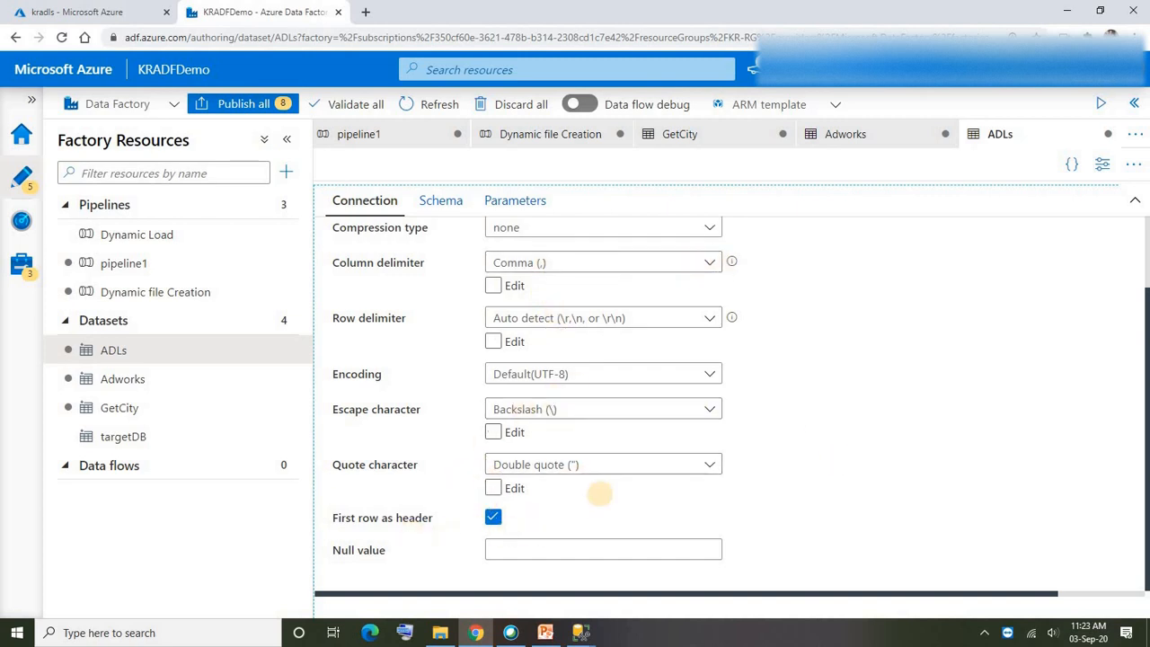
- Open the Dynamic file Creation pipeline and review the high-level steps slide in PowerPoint, returning to the pipeline in the browser
{"action": "scroll", "coordinate": [599, 493], "scroll_direction": "up", "scroll_amount": 1}
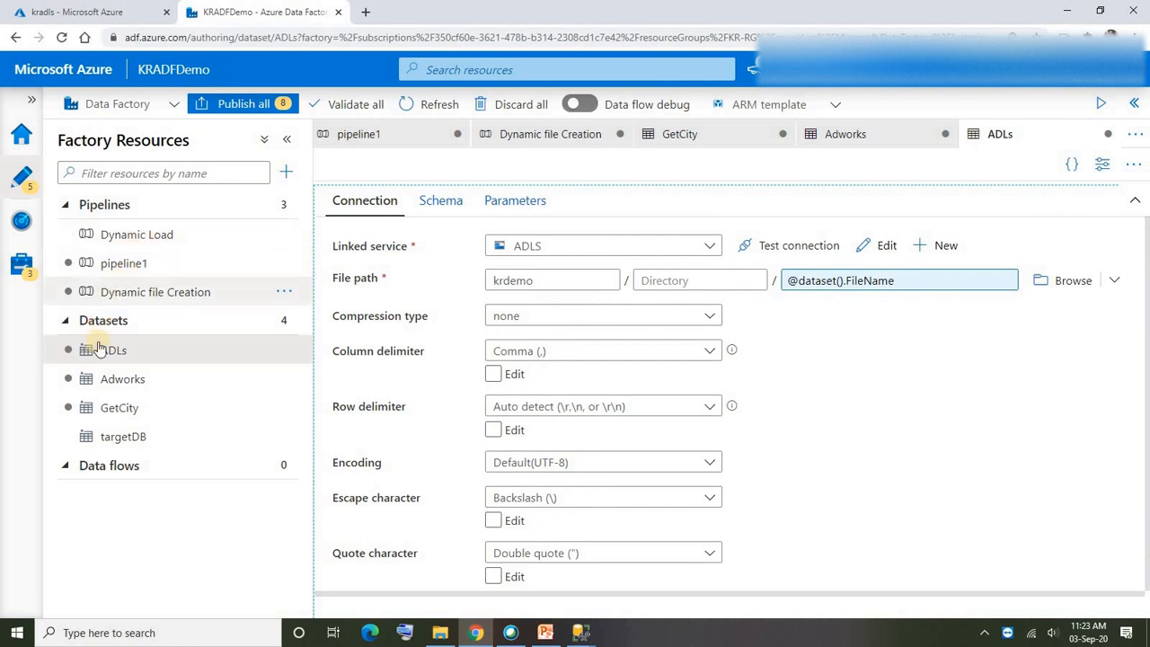
{"action": "left_click", "coordinate": [142, 293]}
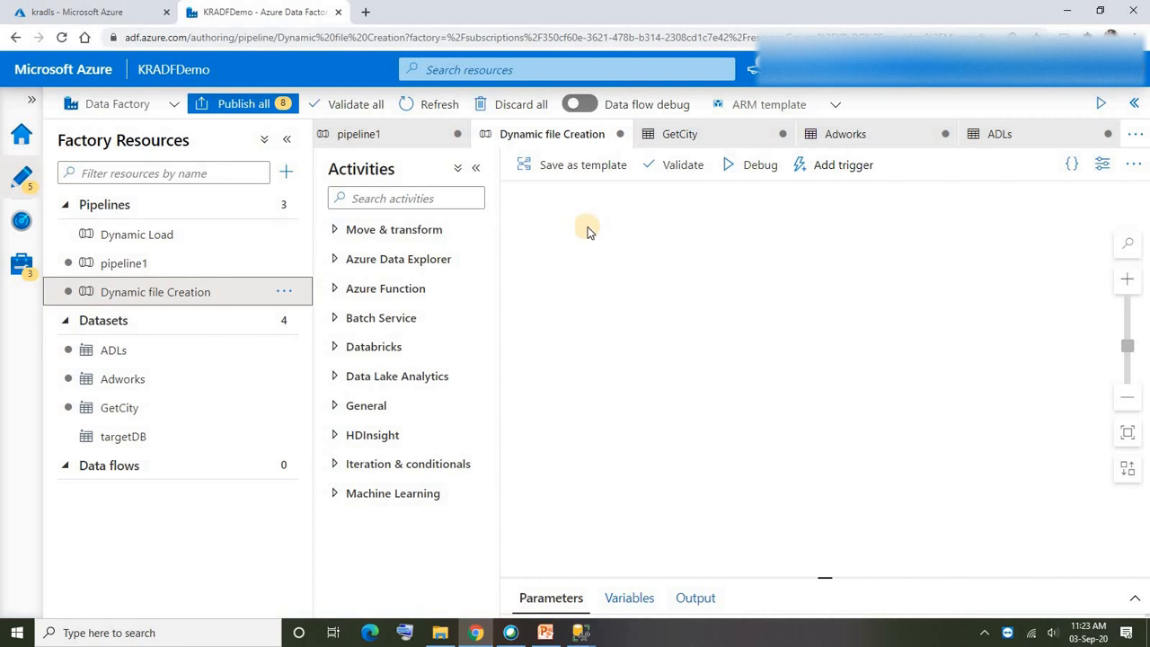
{"action": "left_click", "coordinate": [595, 313]}
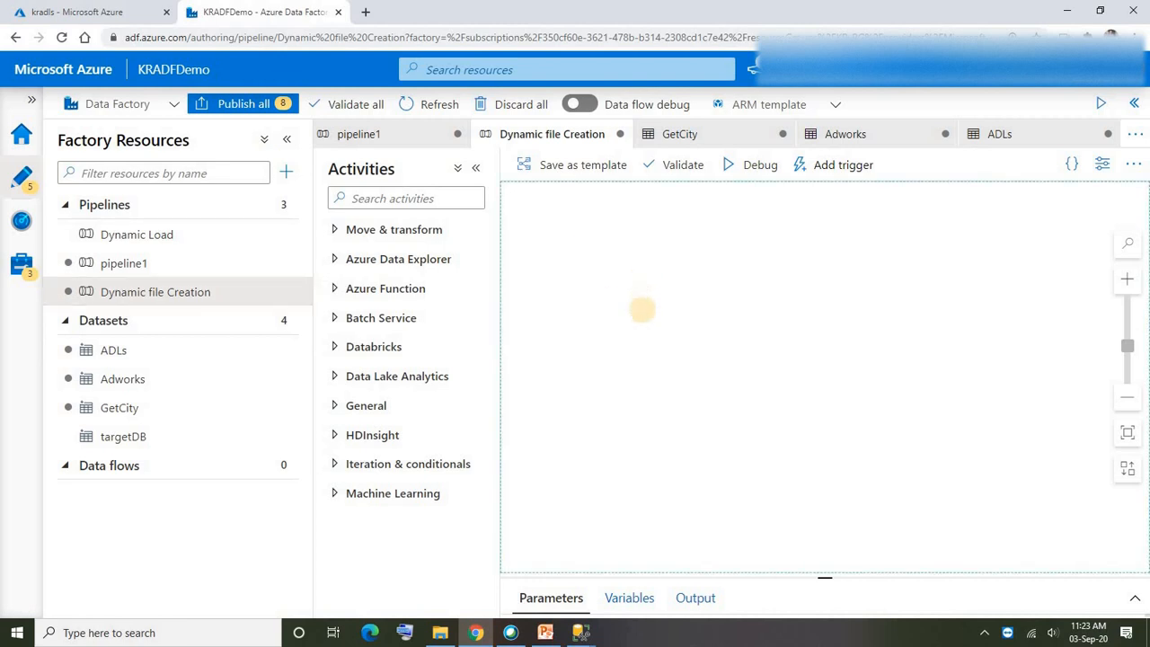
{"action": "left_click", "coordinate": [547, 634]}
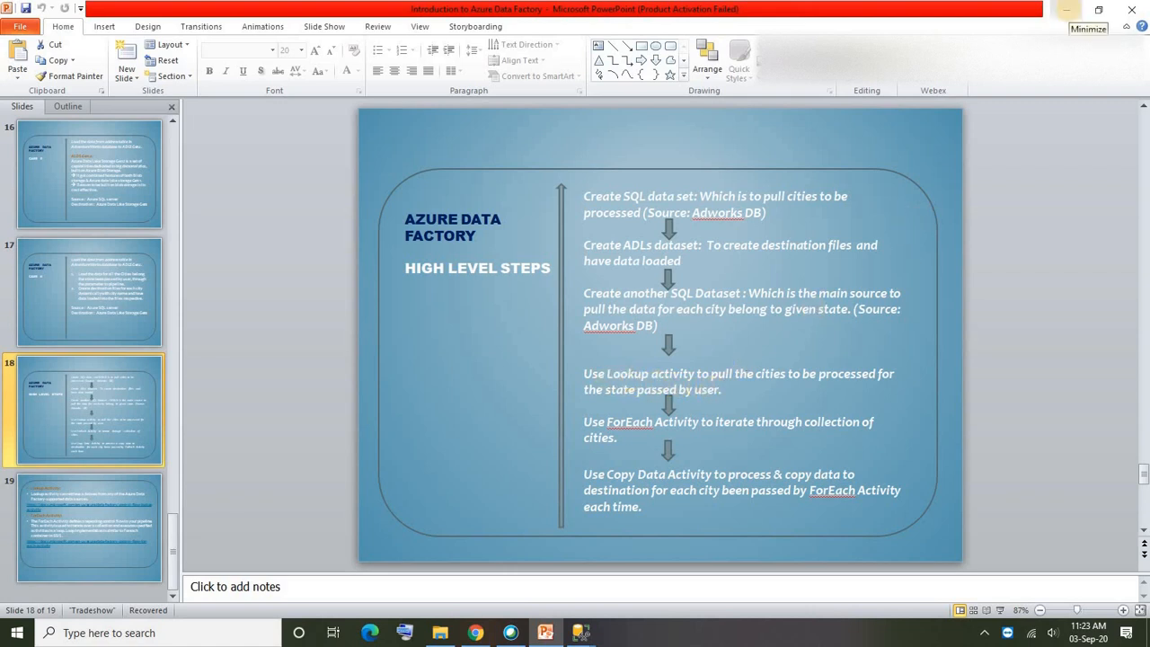
{"action": "left_click", "coordinate": [1069, 15]}
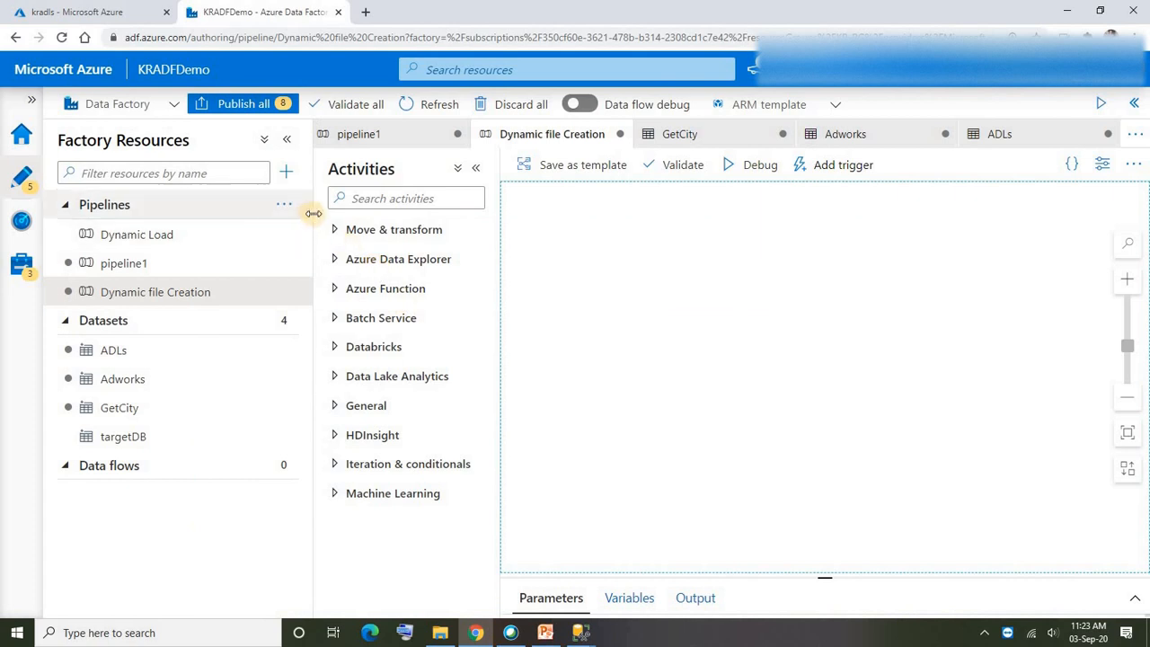
- Add a Lookup activity from the General activities to the upper part of the pipeline canvas
{"action": "left_click_drag", "start_coordinate": [313, 213], "coordinate": [271, 213]}
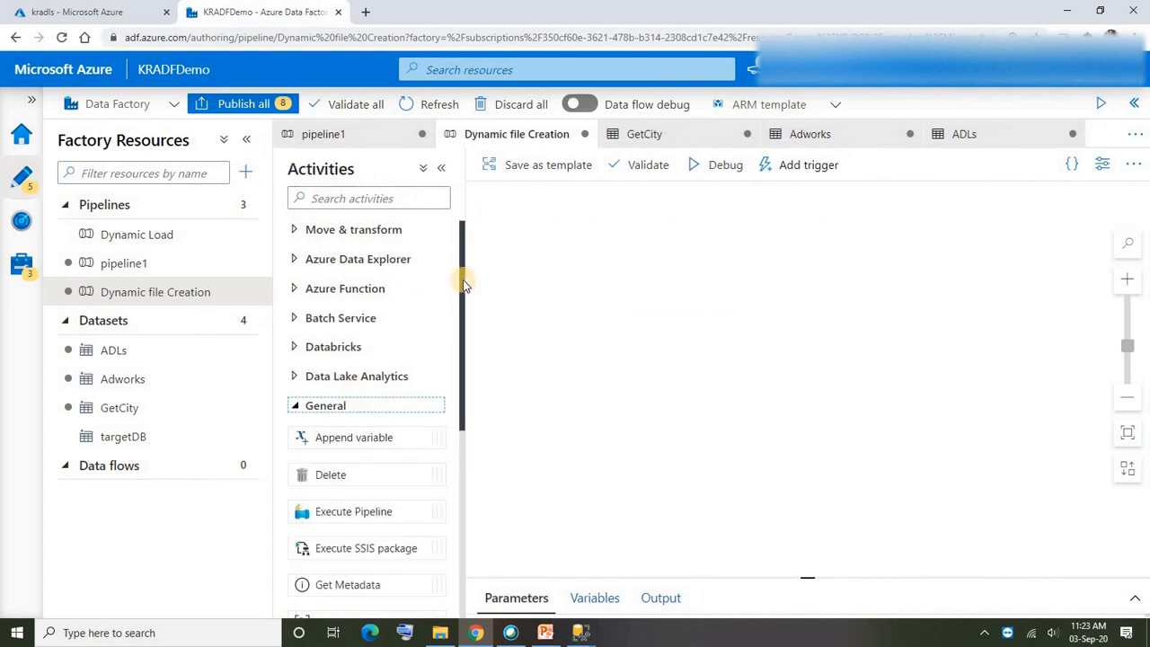
{"action": "left_click_drag", "start_coordinate": [462, 279], "coordinate": [458, 372]}
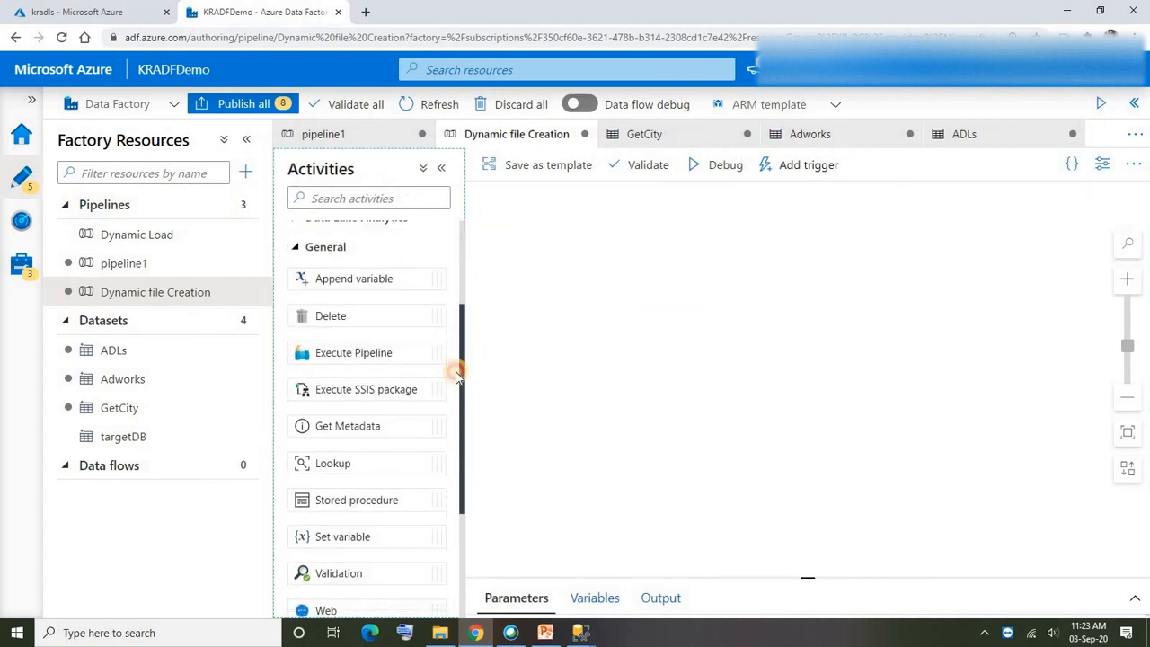
{"action": "left_click_drag", "start_coordinate": [349, 462], "coordinate": [539, 252]}
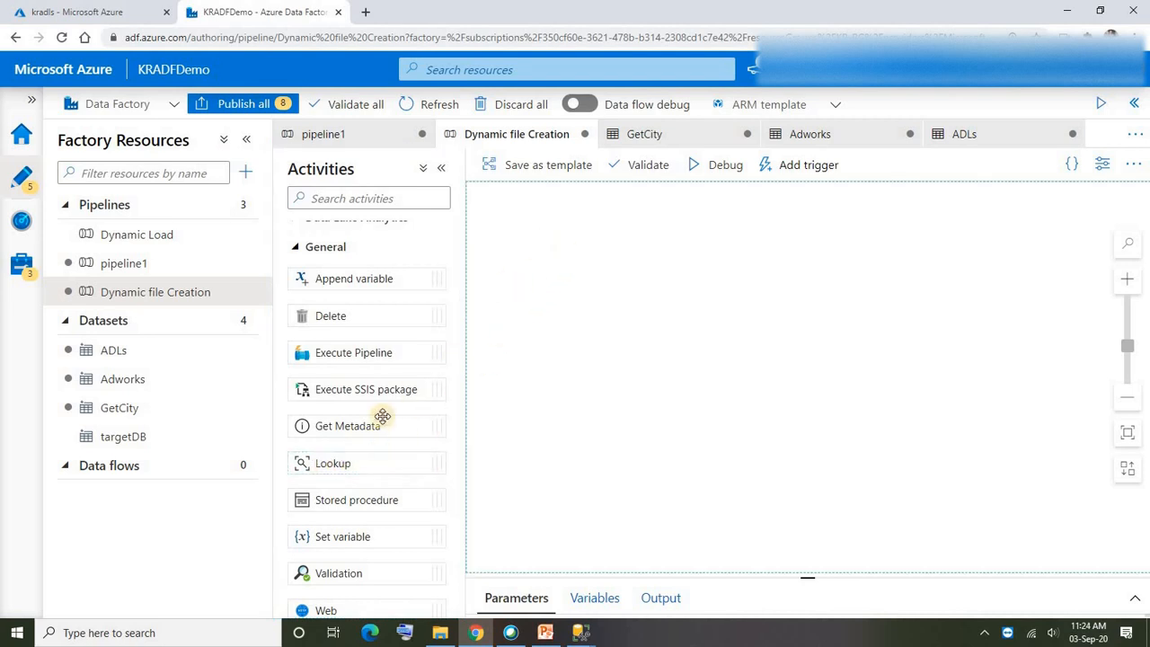
{"action": "left_click_drag", "start_coordinate": [350, 463], "coordinate": [588, 277]}
{"action": "left_click", "coordinate": [601, 257]}
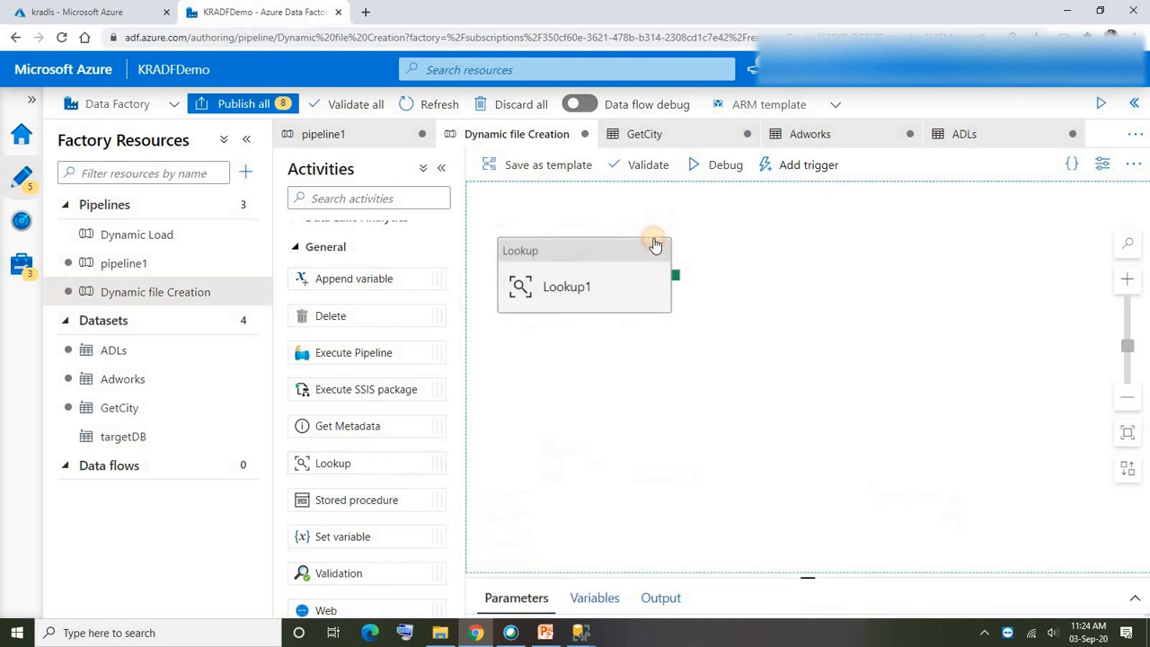
{"action": "left_click_drag", "start_coordinate": [648, 248], "coordinate": [707, 219]}
{"action": "left_click", "coordinate": [815, 268]}
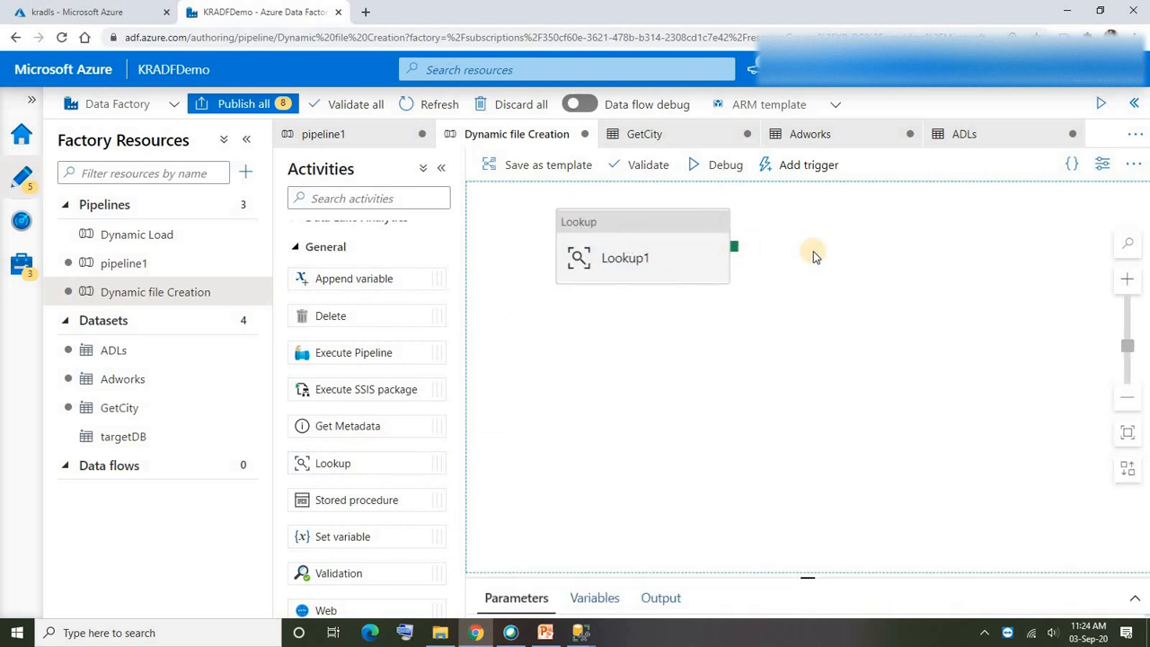
- Add a String parameter named SateProvince with the default value texas to the pipeline
{"action": "left_click_drag", "start_coordinate": [809, 589], "coordinate": [799, 397]}
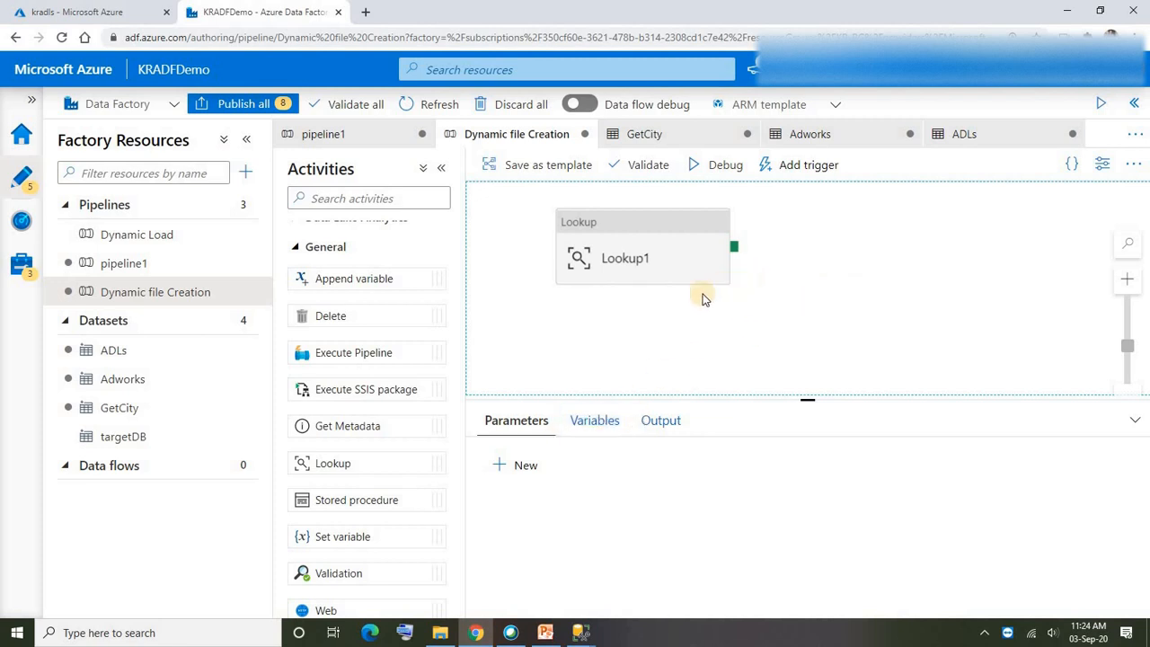
{"action": "left_click", "coordinate": [526, 465]}
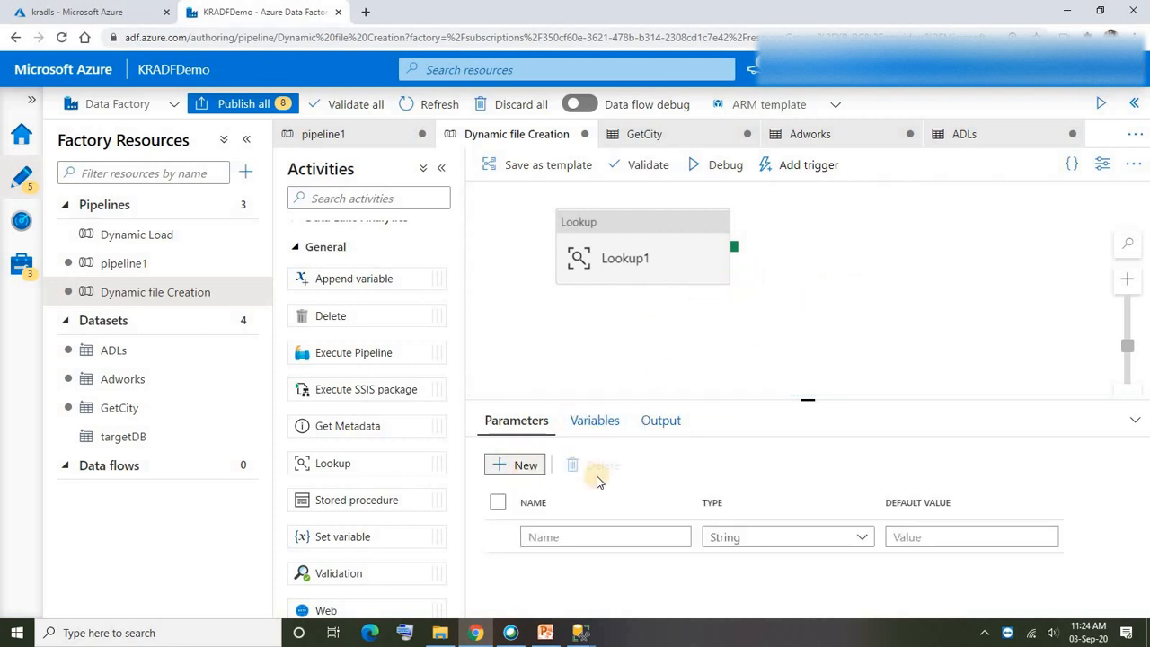
{"action": "left_click", "coordinate": [596, 535]}
{"action": "type", "text": "SateProvince"}
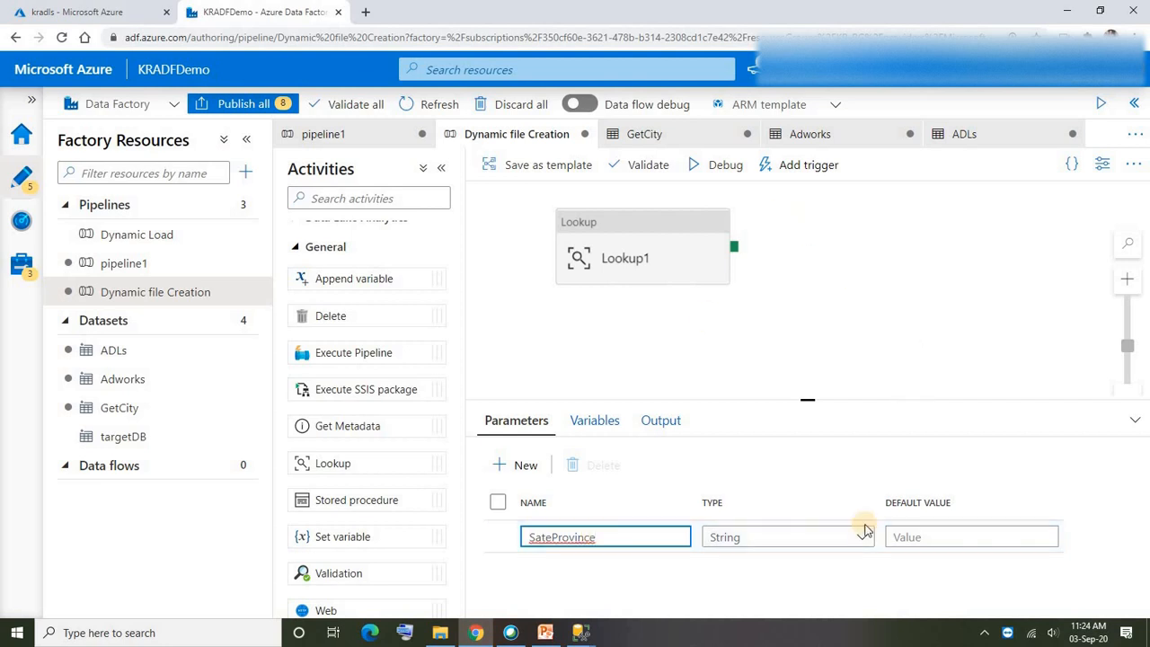
{"action": "left_click", "coordinate": [935, 539]}
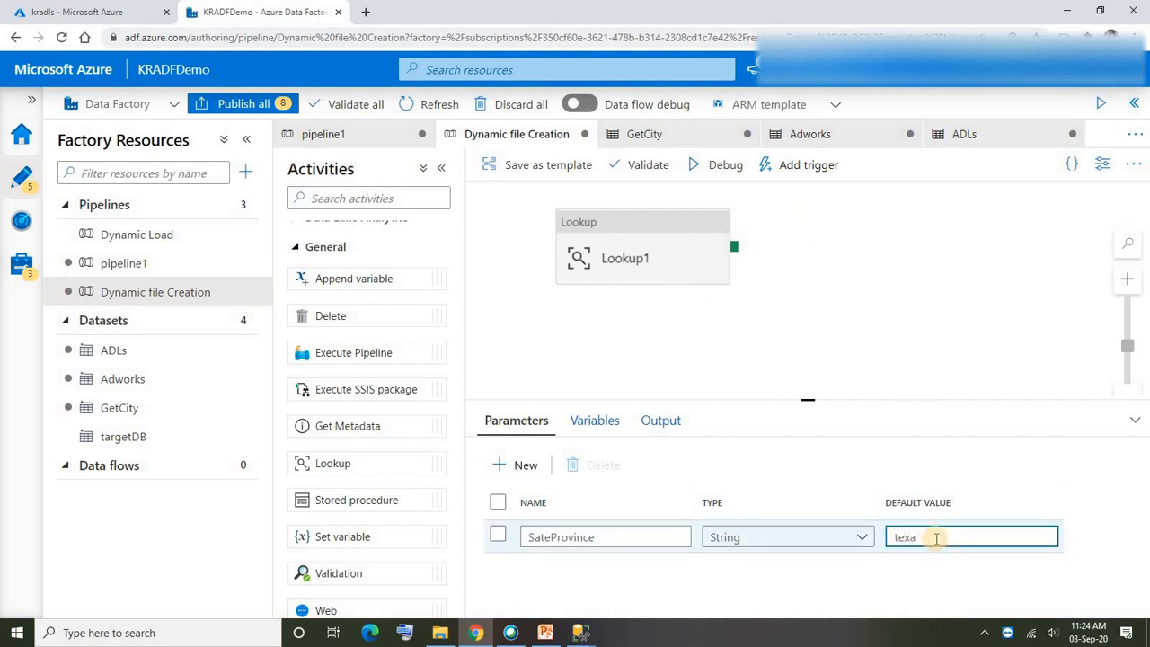
{"action": "left_click", "coordinate": [632, 331]}
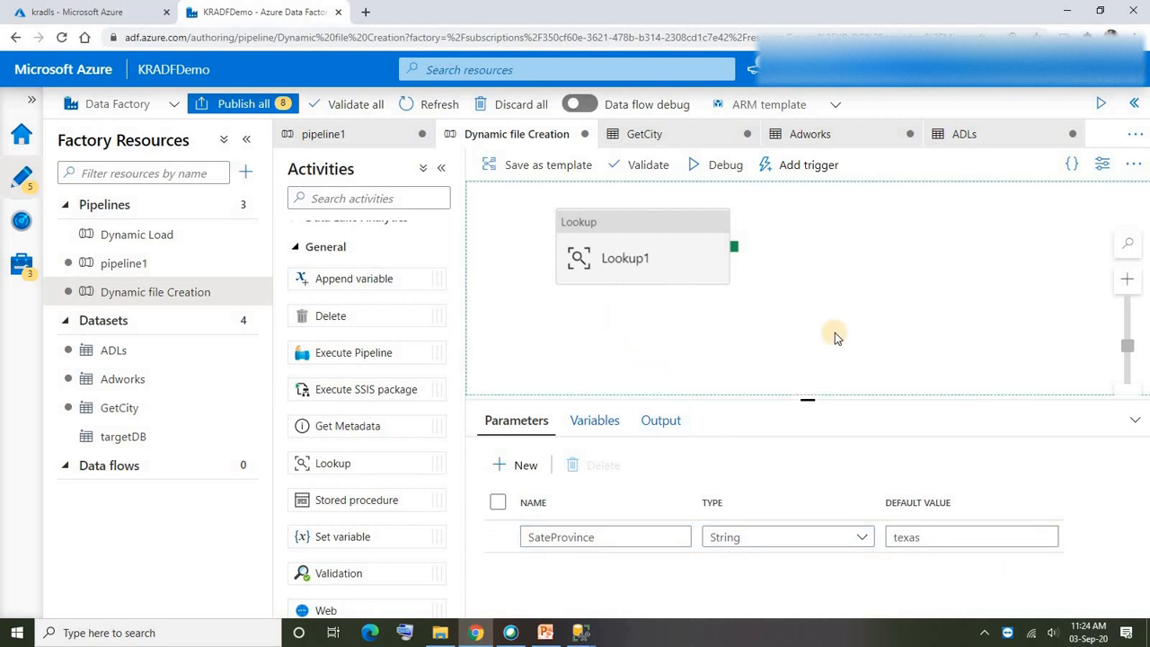
- Rename the Lookup activity as Get City
{"action": "left_click", "coordinate": [623, 225]}
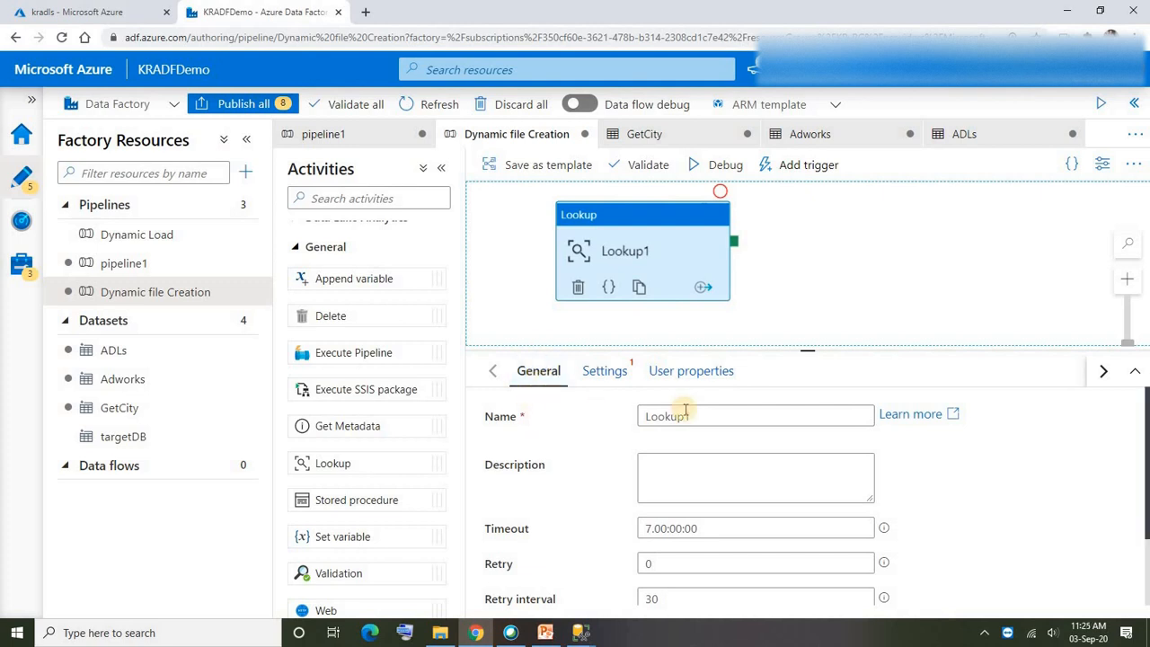
{"action": "left_click_drag", "start_coordinate": [712, 416], "coordinate": [519, 409]}
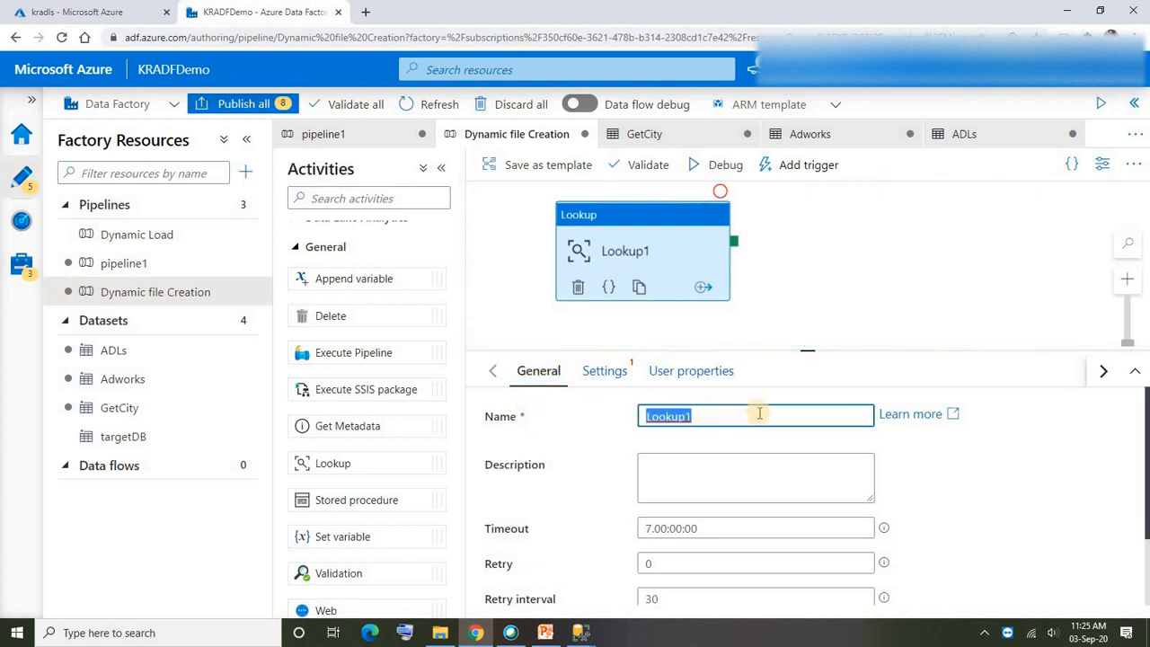
{"action": "type", "text": "Get"}
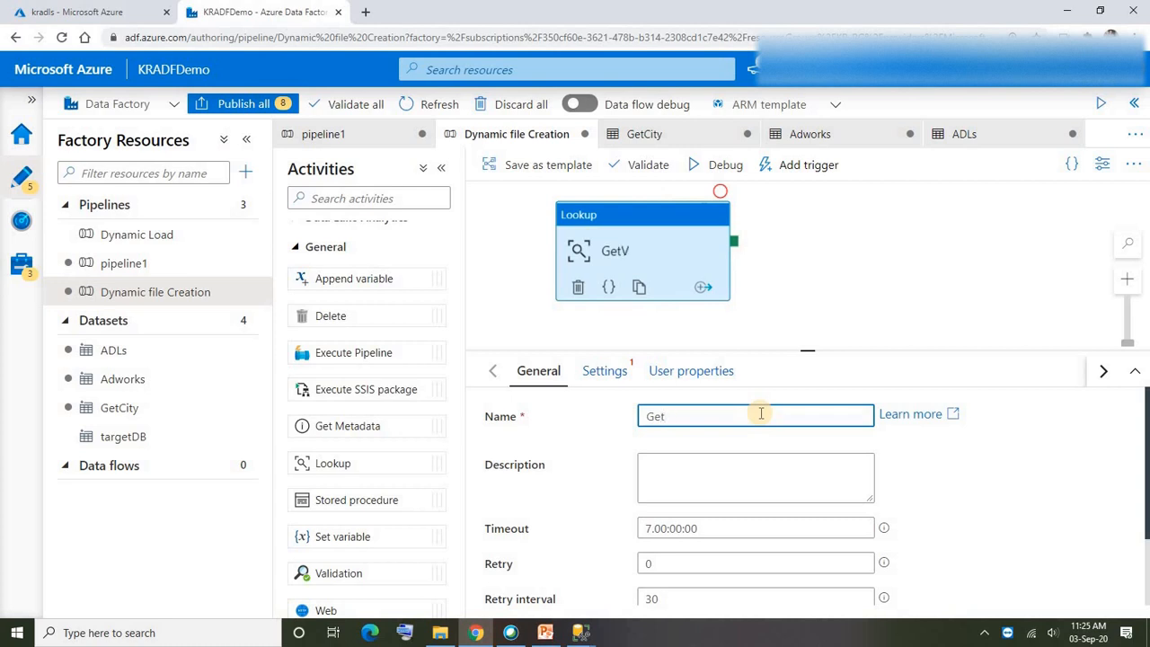
{"action": "type", "text": " City"}
{"action": "left_click", "coordinate": [1022, 434]}
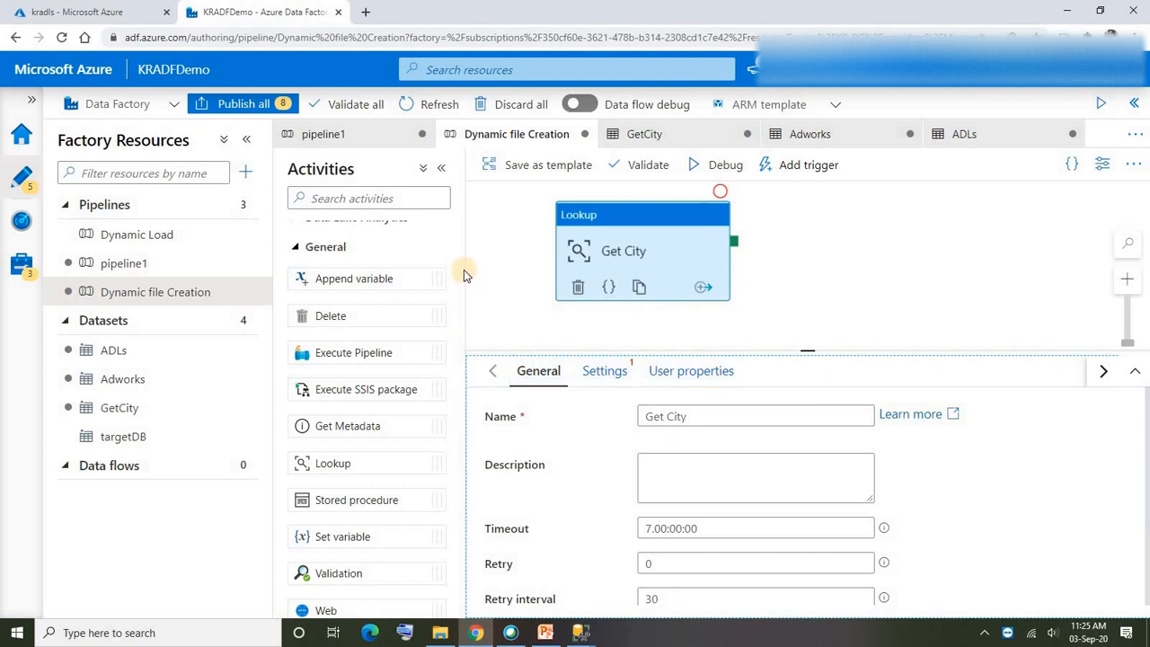
- Set the Get City lookup's source dataset to GetCity and have it use a query instead of a table
{"action": "left_click", "coordinate": [607, 379]}
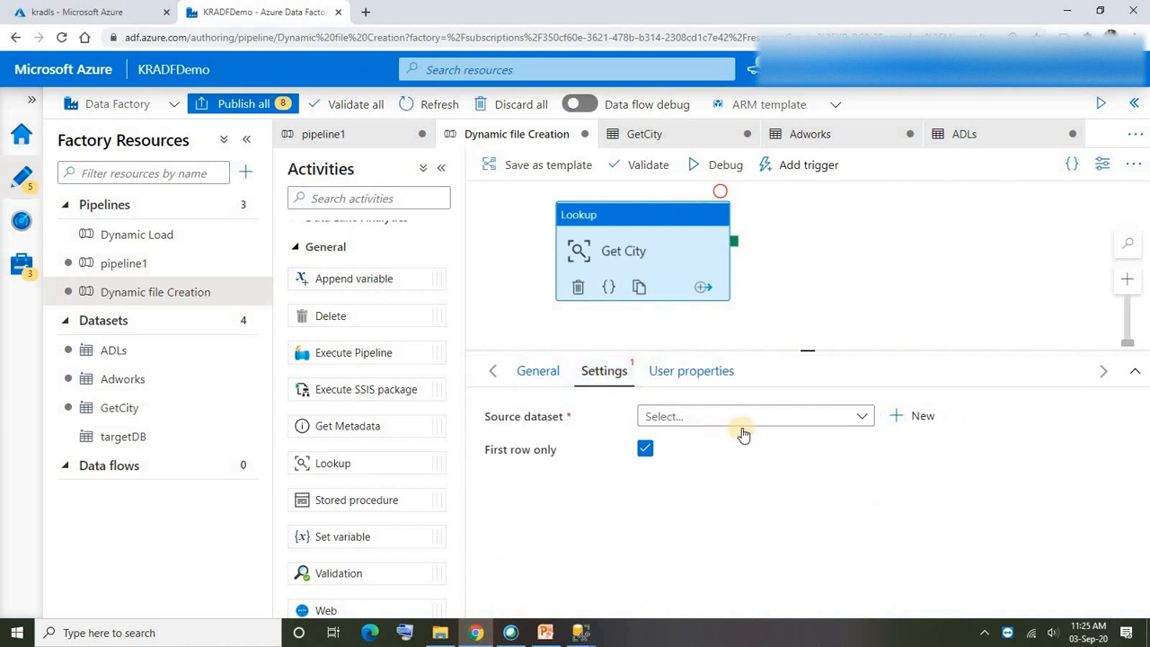
{"action": "left_click", "coordinate": [719, 422]}
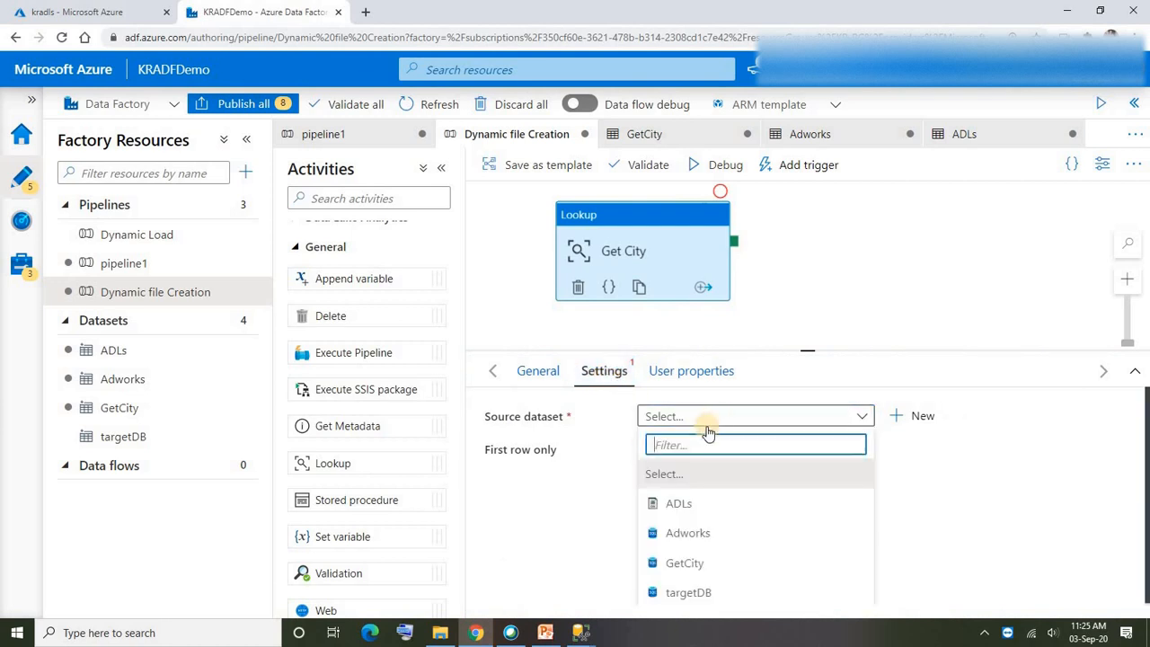
{"action": "left_click", "coordinate": [684, 563]}
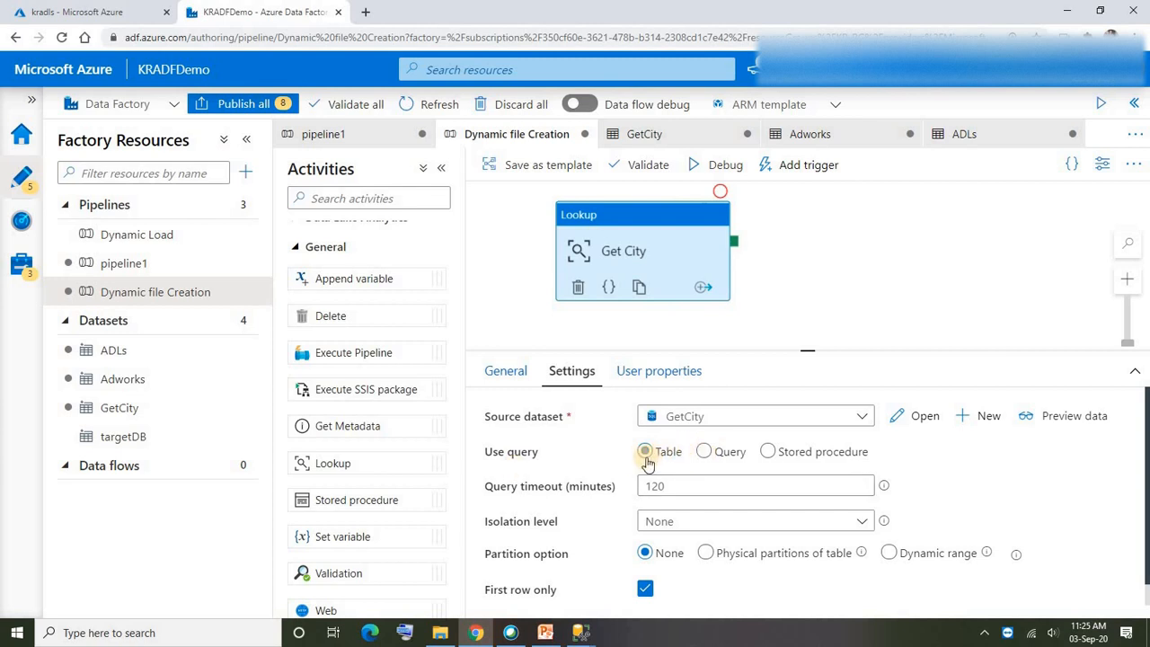
{"action": "left_click", "coordinate": [703, 452]}
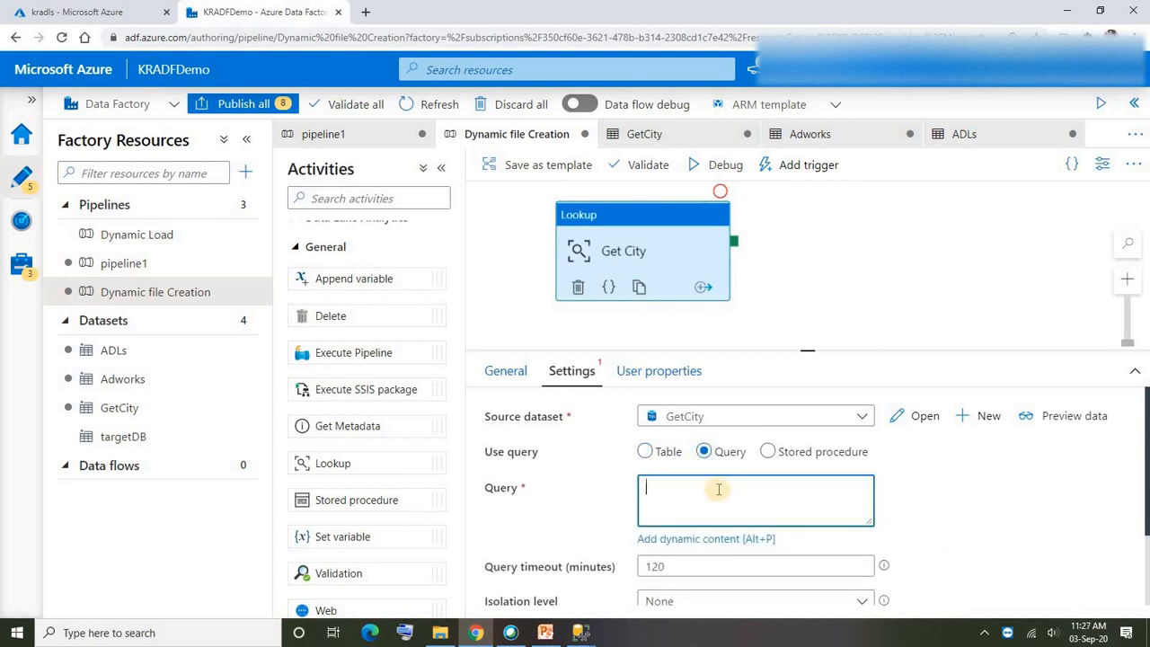
- Copy the distinct city query from SQL Server Management Studio into the lookup query's dynamic content, ending with stateprovince='' without a state value
{"action": "left_click", "coordinate": [718, 489]}
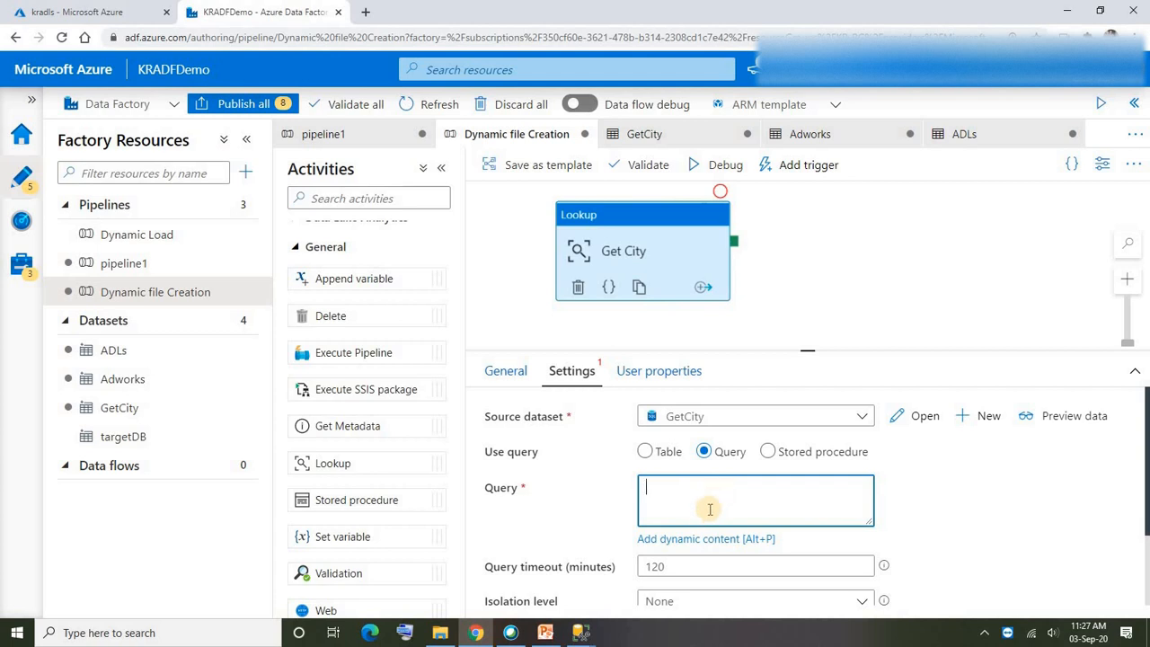
{"action": "left_click", "coordinate": [674, 539]}
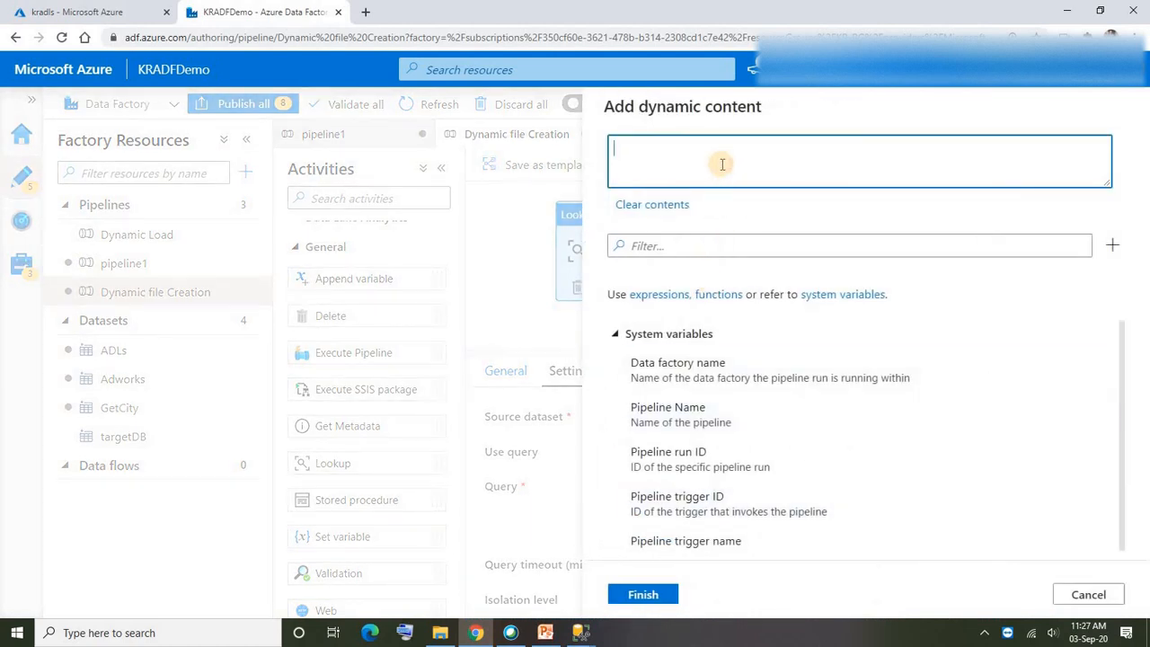
{"action": "left_click", "coordinate": [581, 633]}
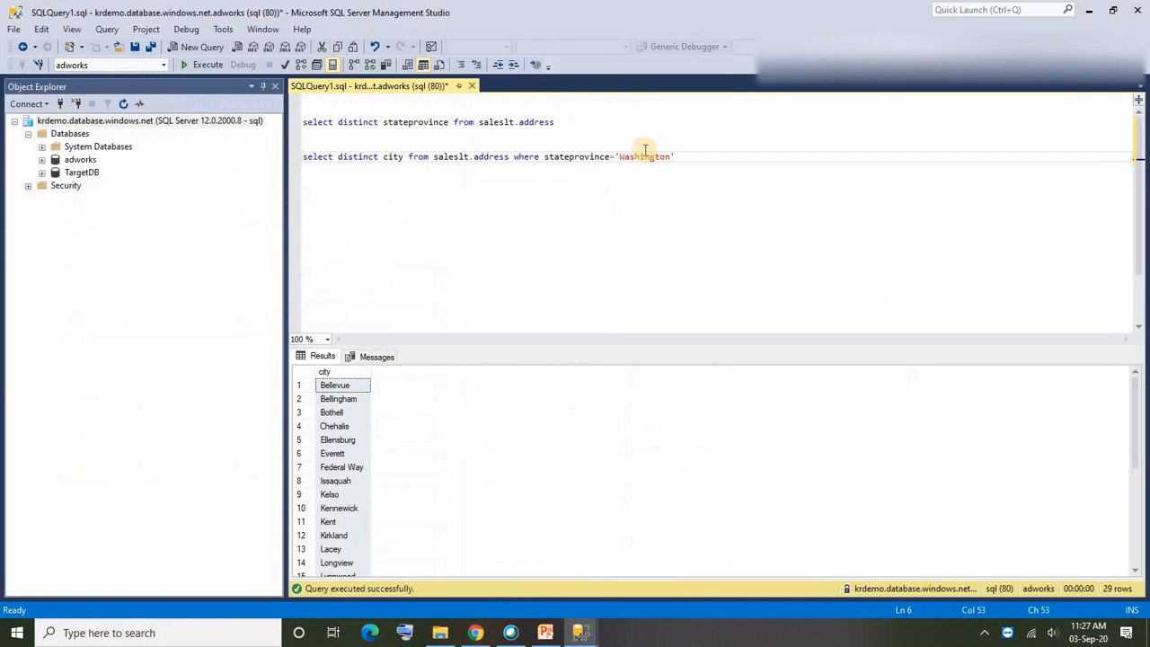
{"action": "left_click_drag", "start_coordinate": [615, 156], "coordinate": [303, 159]}
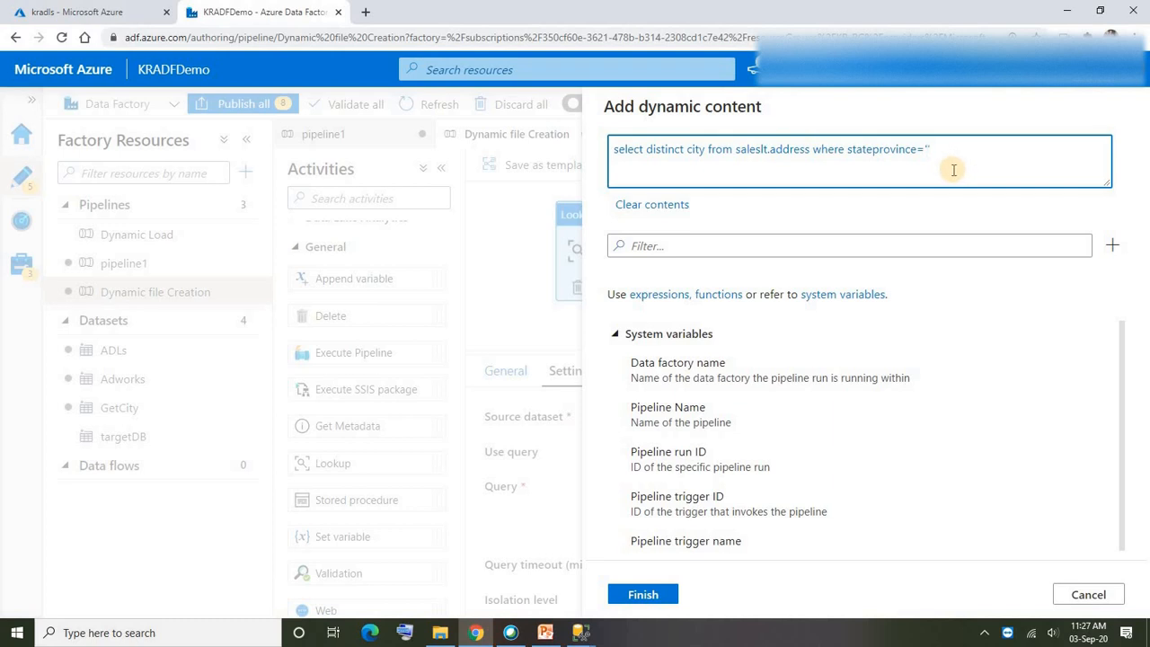
- Insert the SateProvince parameter between the query's quotes and format it as @{pipeline().parameters.SateProvince}, removing the @ before select
{"action": "scroll", "coordinate": [831, 396], "scroll_direction": "down", "scroll_amount": 3}
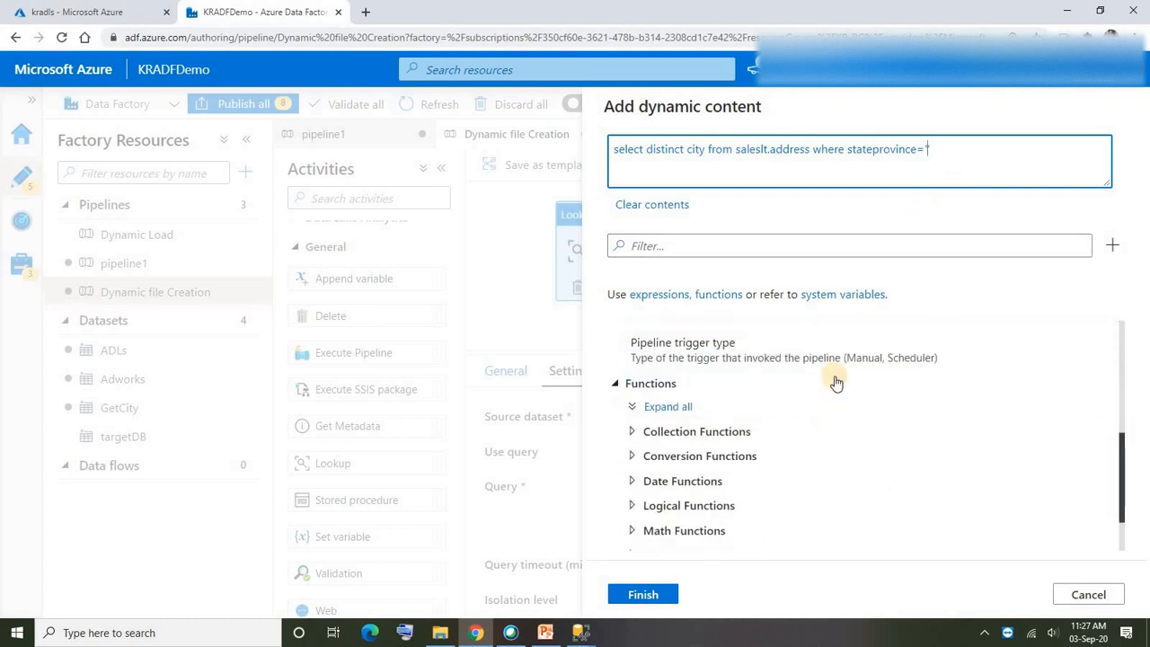
{"action": "scroll", "coordinate": [796, 421], "scroll_direction": "down", "scroll_amount": 2}
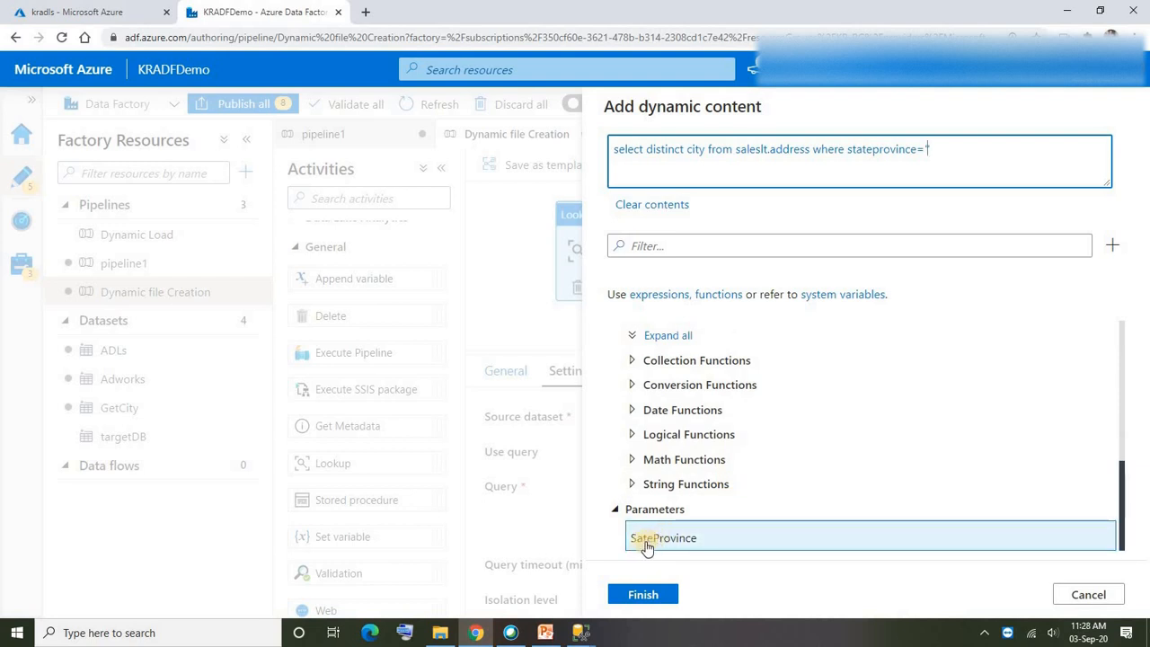
{"action": "left_click", "coordinate": [645, 542]}
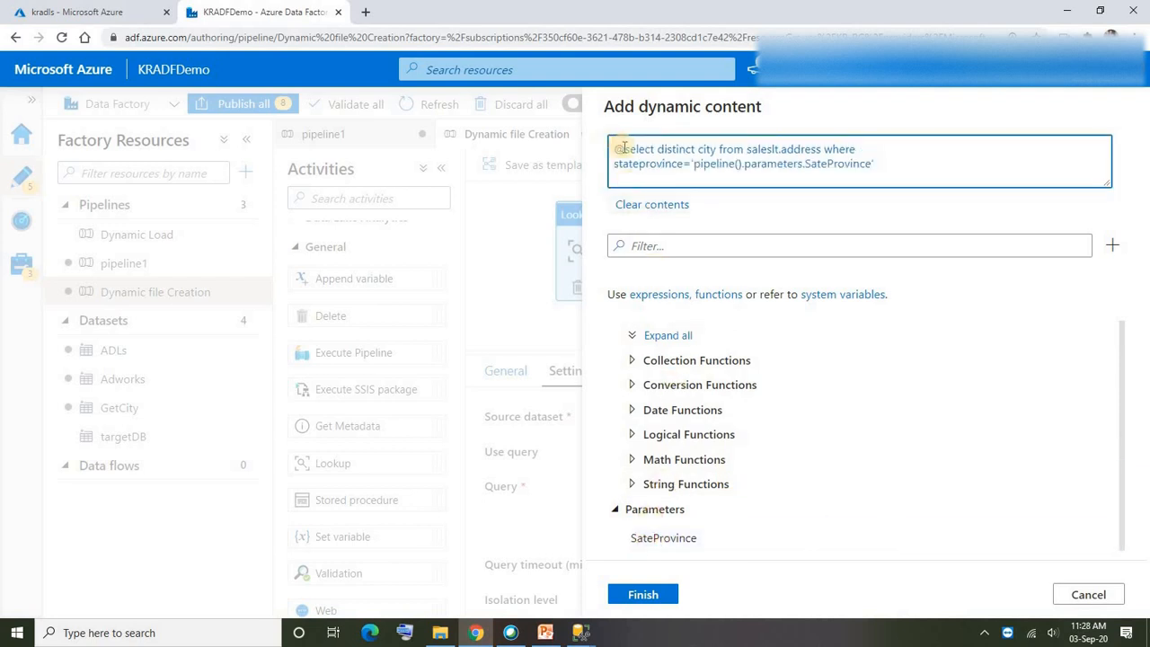
{"action": "left_click_drag", "start_coordinate": [623, 149], "coordinate": [596, 151]}
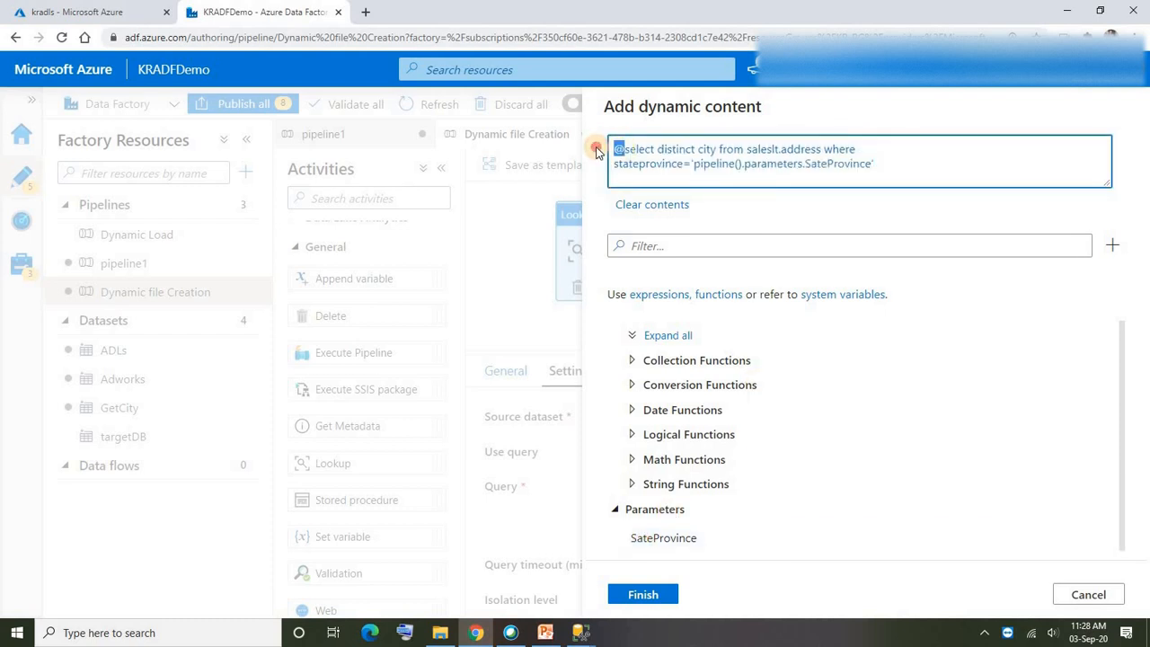
{"action": "key", "text": "BackSpace"}
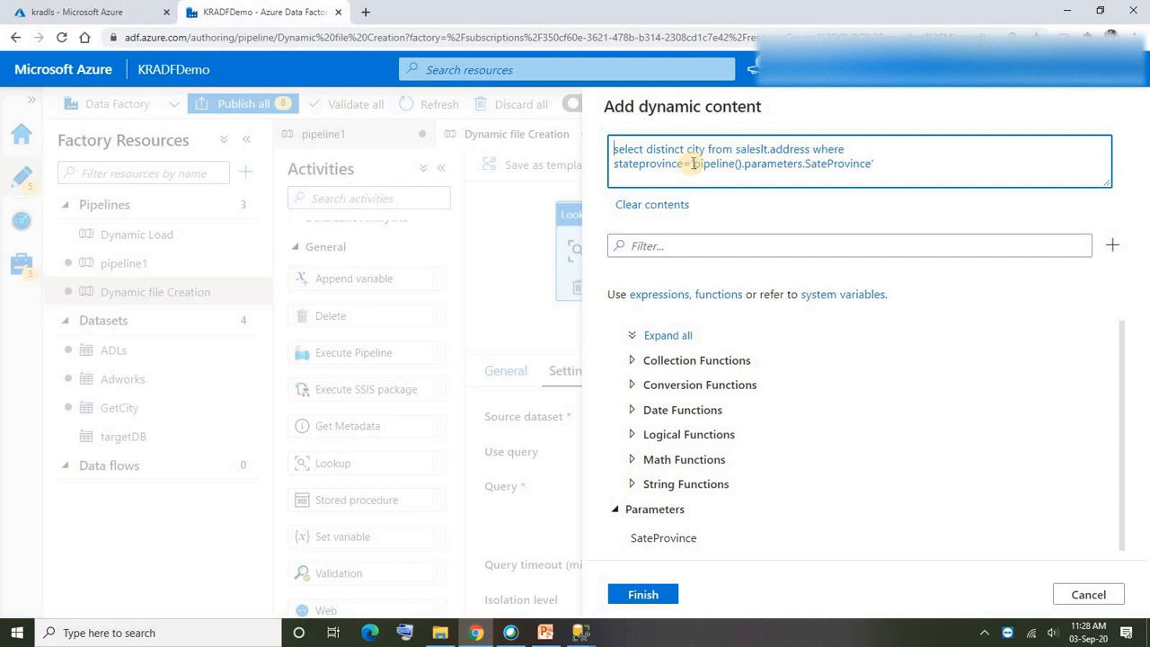
{"action": "type", "text": "@"}
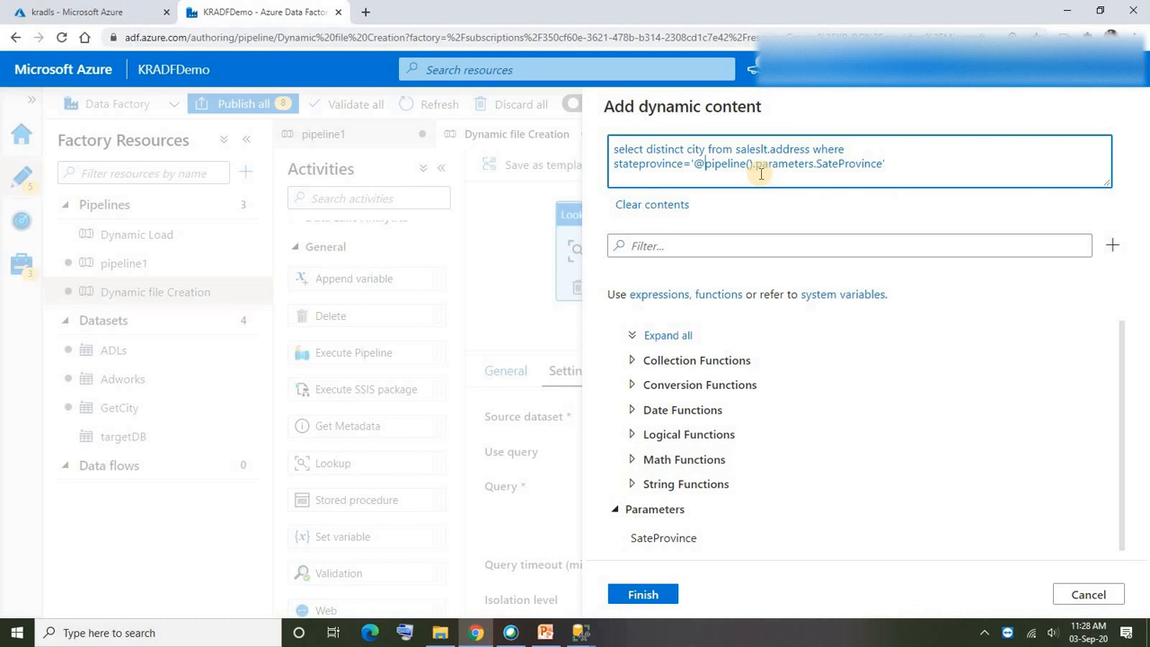
{"action": "type", "text": "{"}
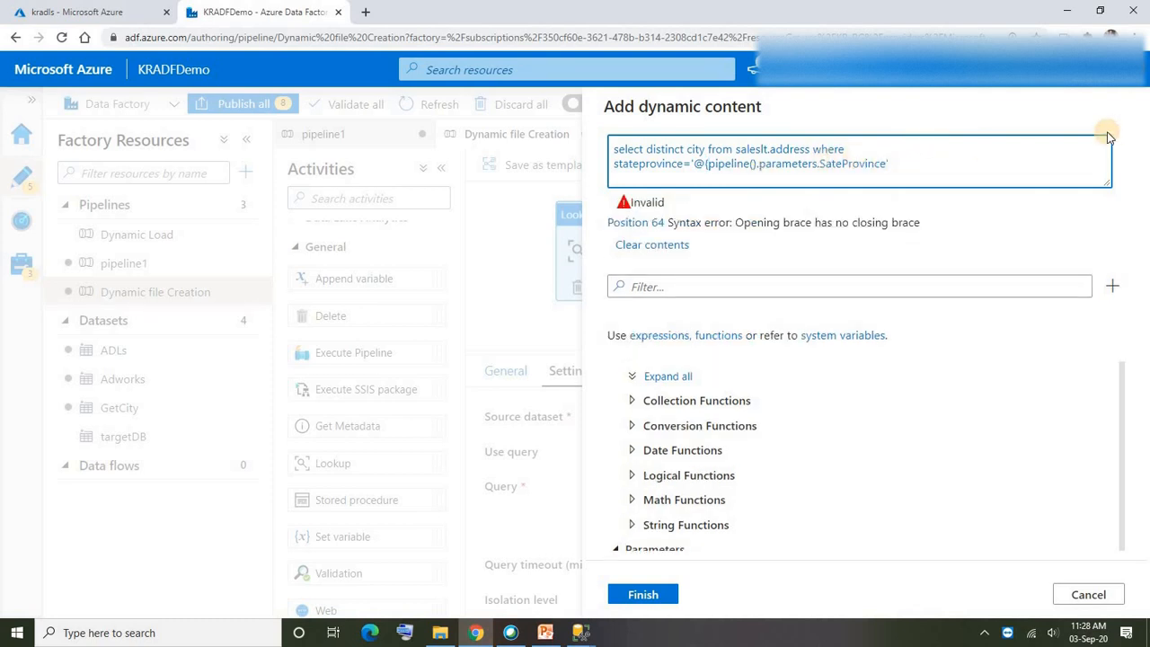
{"action": "type", "text": "}"}
{"action": "left_click_drag", "start_coordinate": [862, 164], "coordinate": [608, 147]}
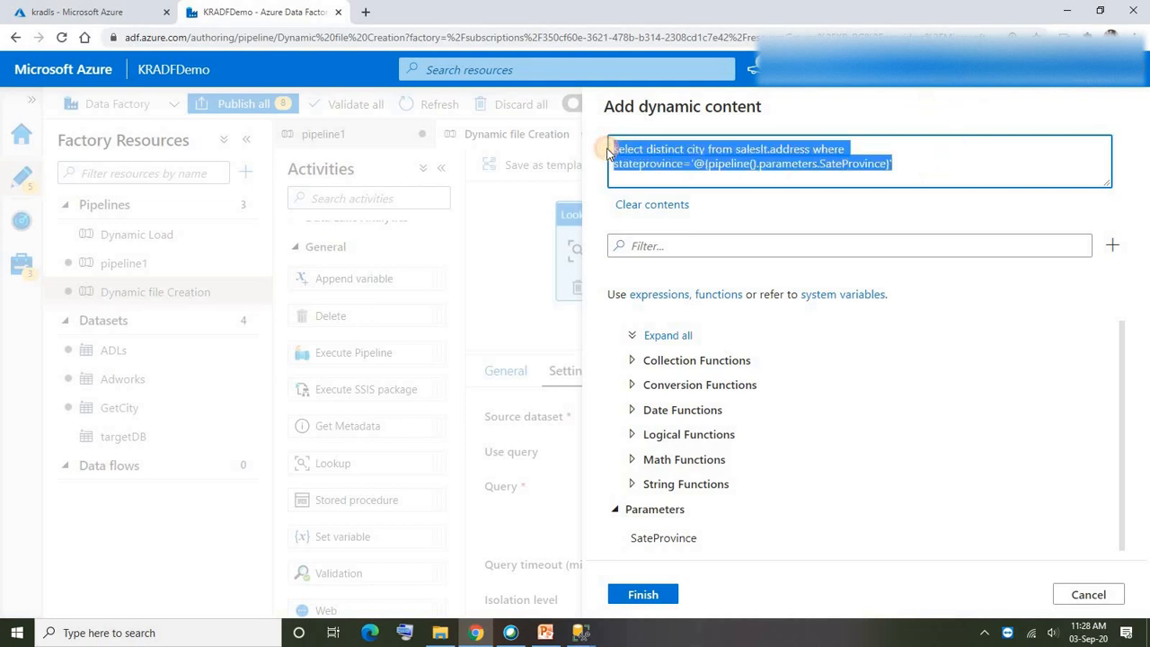
{"action": "left_click", "coordinate": [913, 159]}
{"action": "left_click_drag", "start_coordinate": [697, 163], "coordinate": [887, 164]}
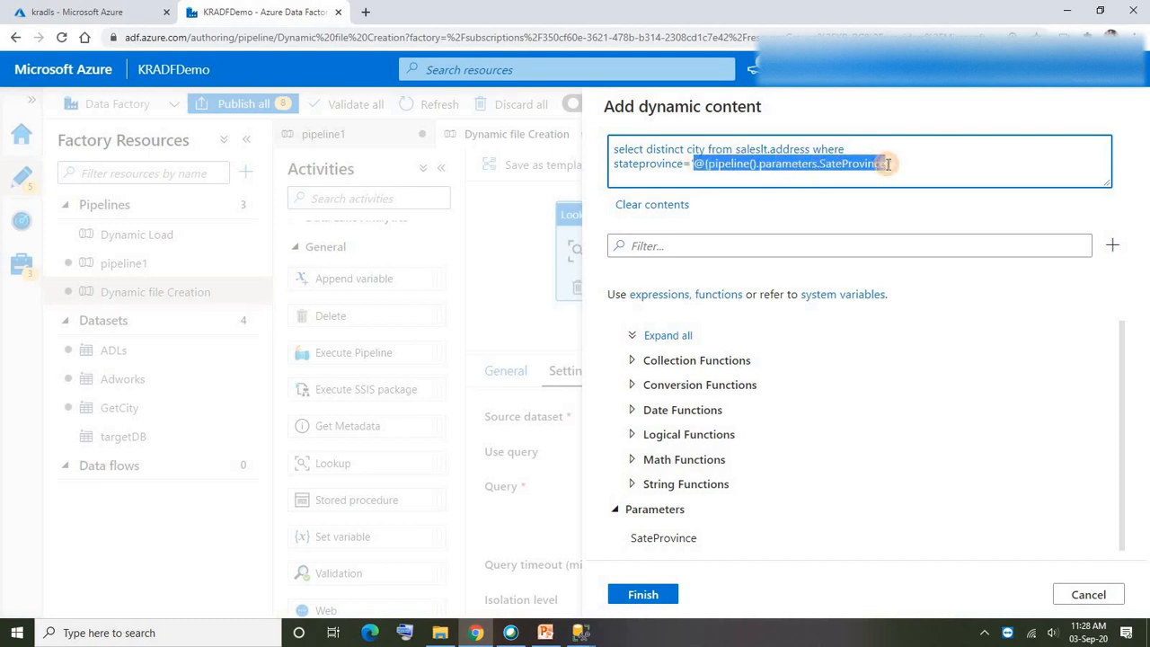
{"action": "left_click", "coordinate": [695, 164]}
{"action": "left_click", "coordinate": [915, 160]}
{"action": "type", "text": "'"}
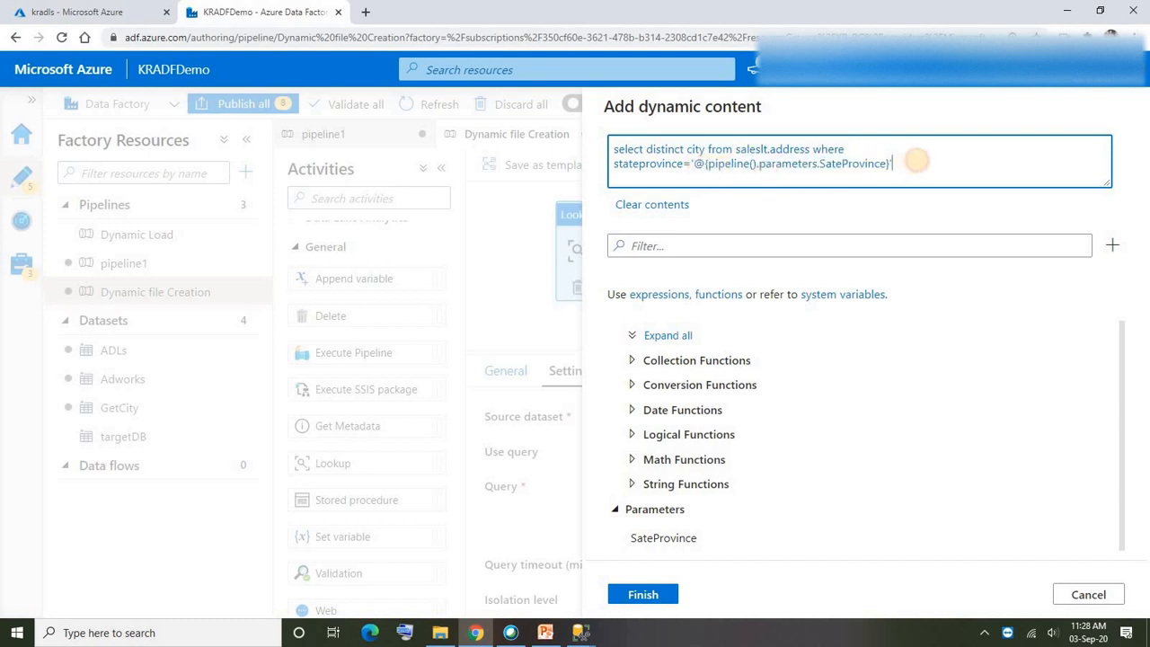
- Cut the query, insert the SateProvince parameter alone, wrap it as @{pipeline().parameters.SateProvince}, and paste the full query back over it
{"action": "left_click_drag", "start_coordinate": [915, 162], "coordinate": [569, 158]}
{"action": "key", "text": "ctrl+x"}
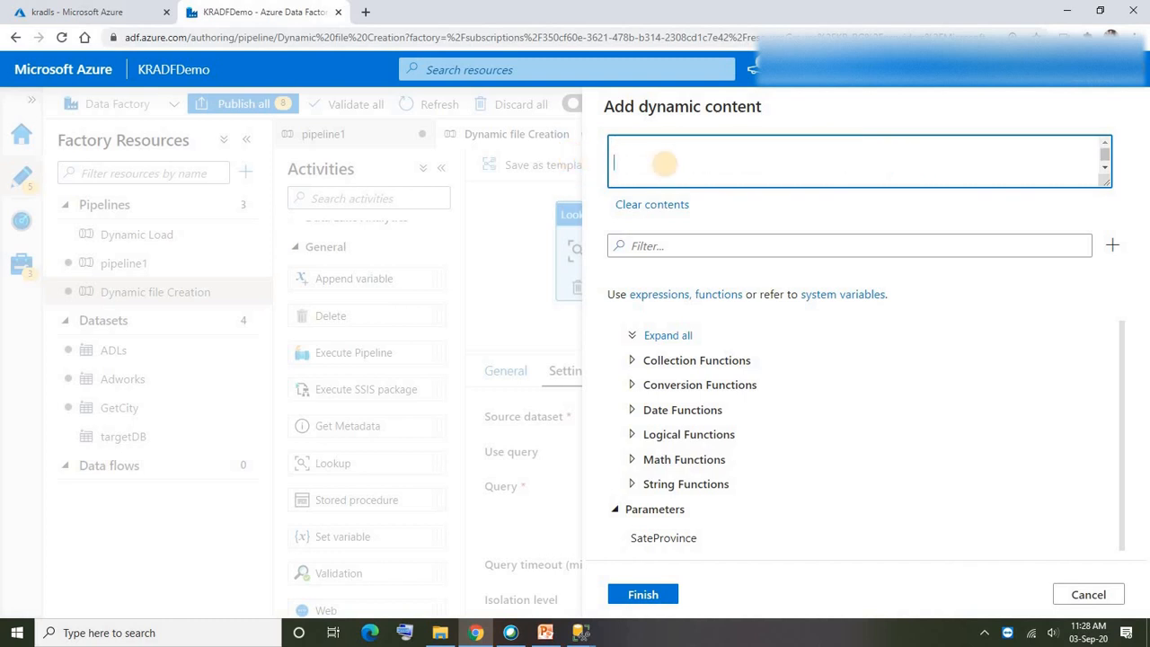
{"action": "left_click", "coordinate": [665, 539]}
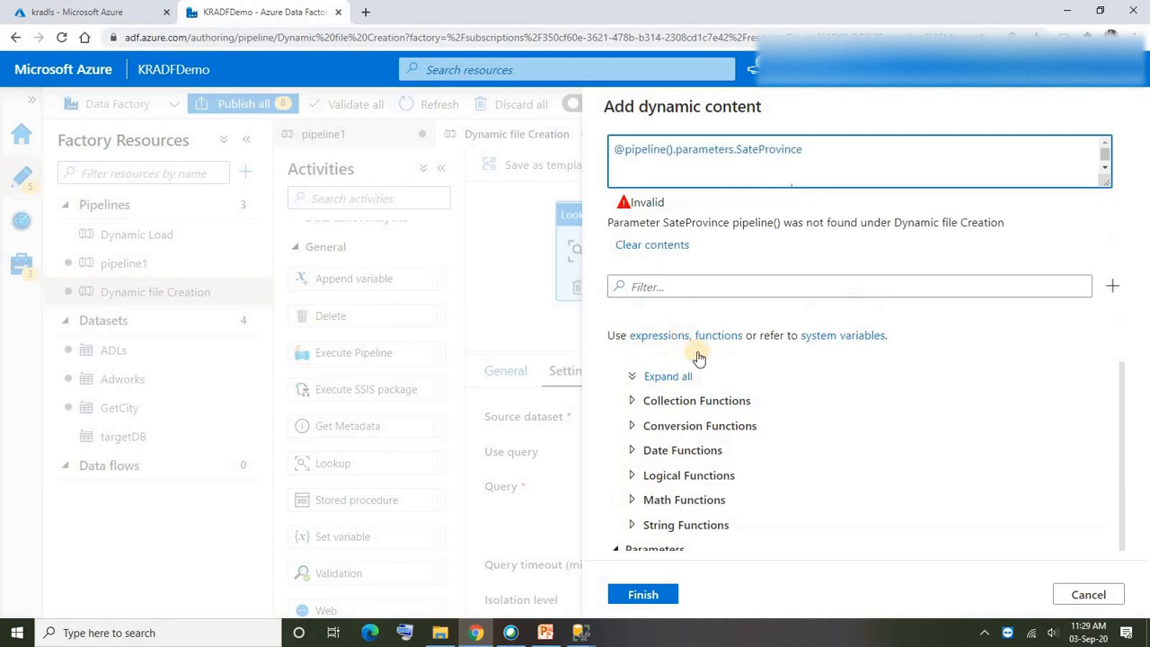
{"action": "left_click", "coordinate": [615, 147]}
{"action": "left_click_drag", "start_coordinate": [620, 148], "coordinate": [675, 155]}
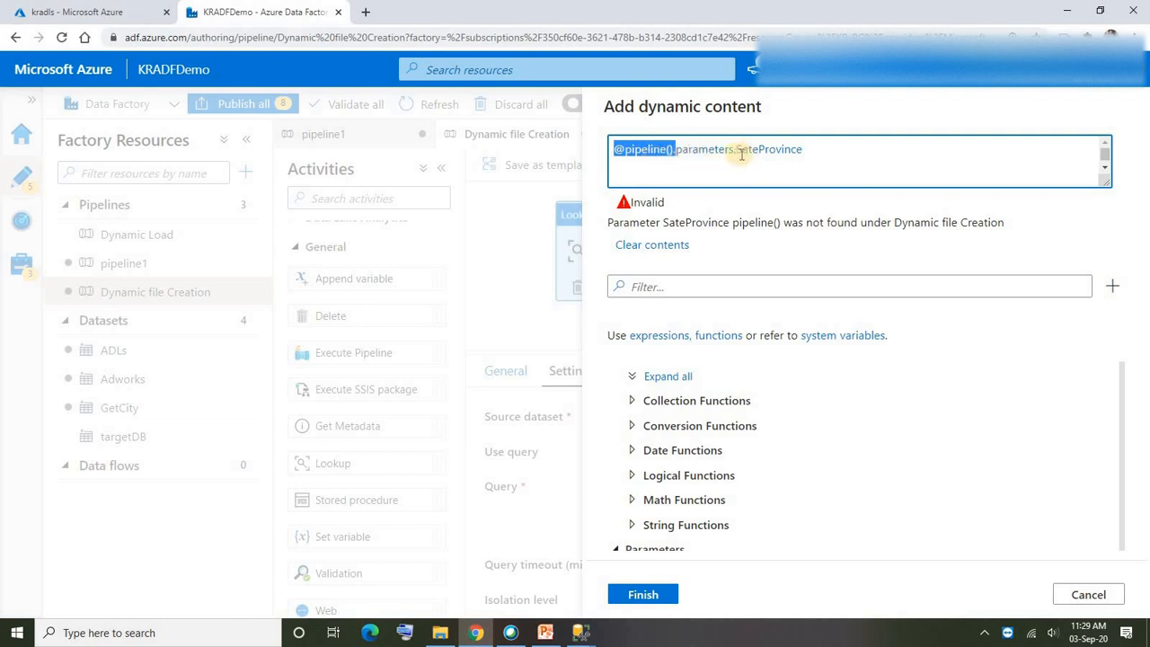
{"action": "left_click", "coordinate": [813, 152]}
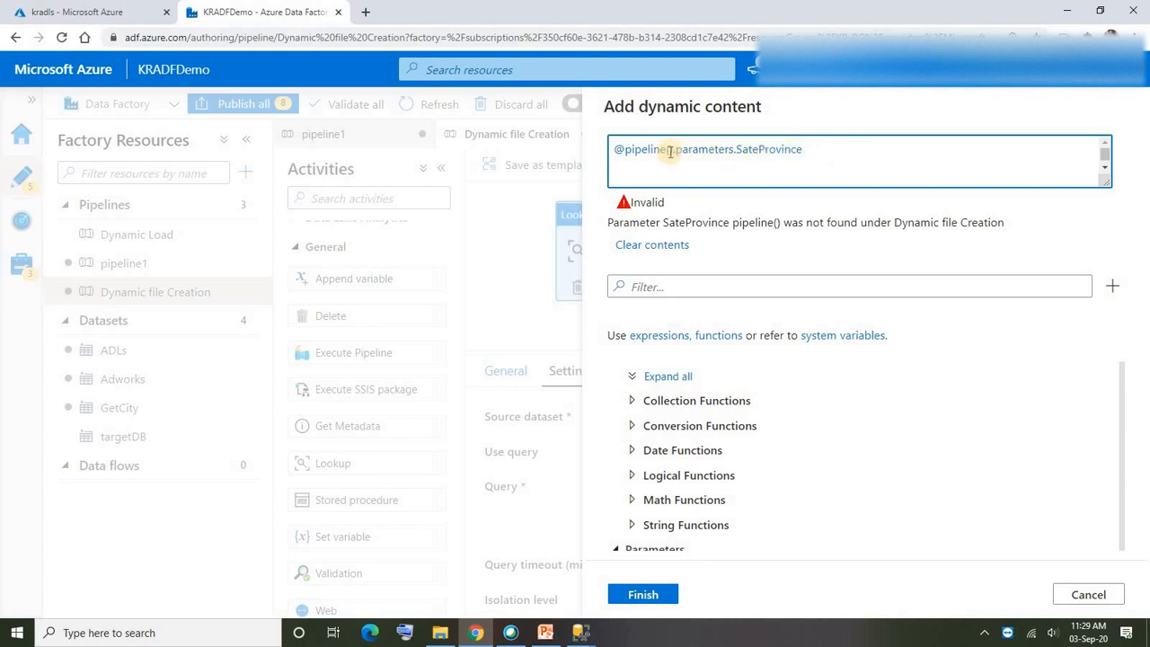
{"action": "left_click", "coordinate": [626, 150]}
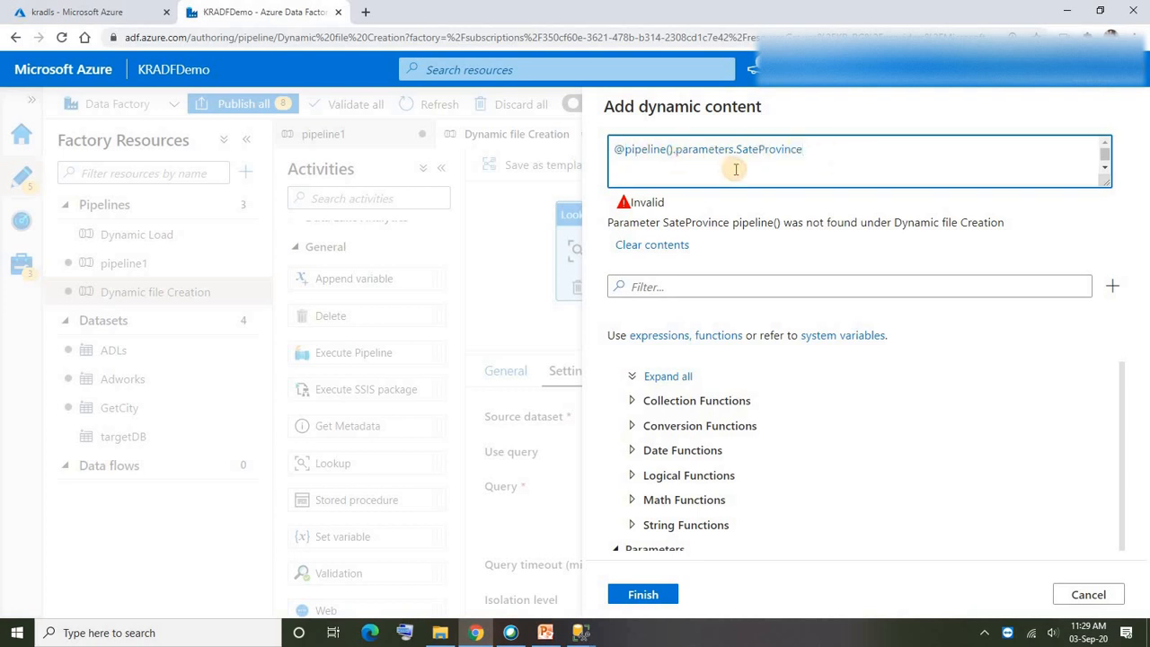
{"action": "type", "text": "{"}
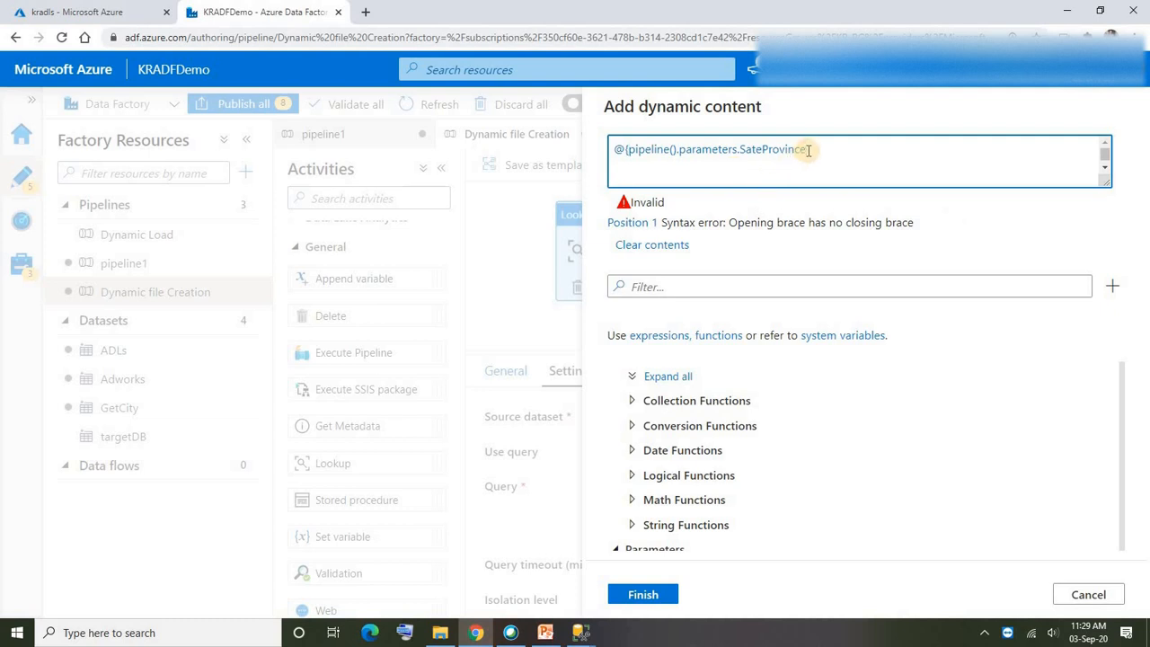
{"action": "type", "text": "}"}
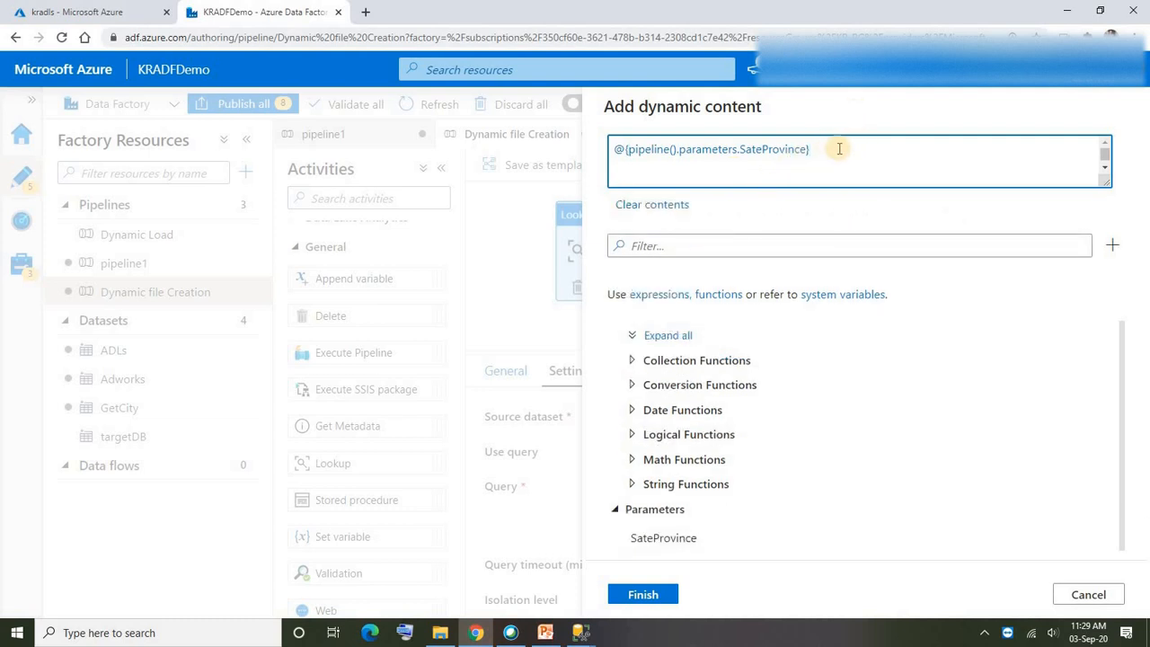
{"action": "left_click", "coordinate": [844, 155]}
{"action": "key", "text": "ctrl+a"}
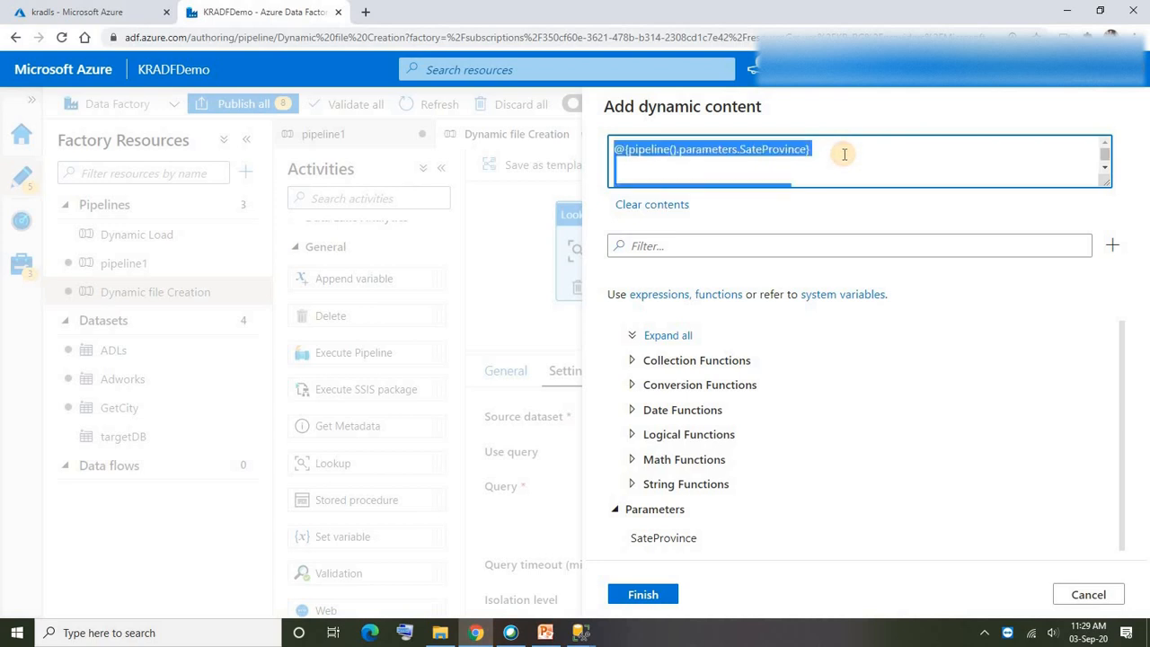
{"action": "key", "text": "ctrl+v"}
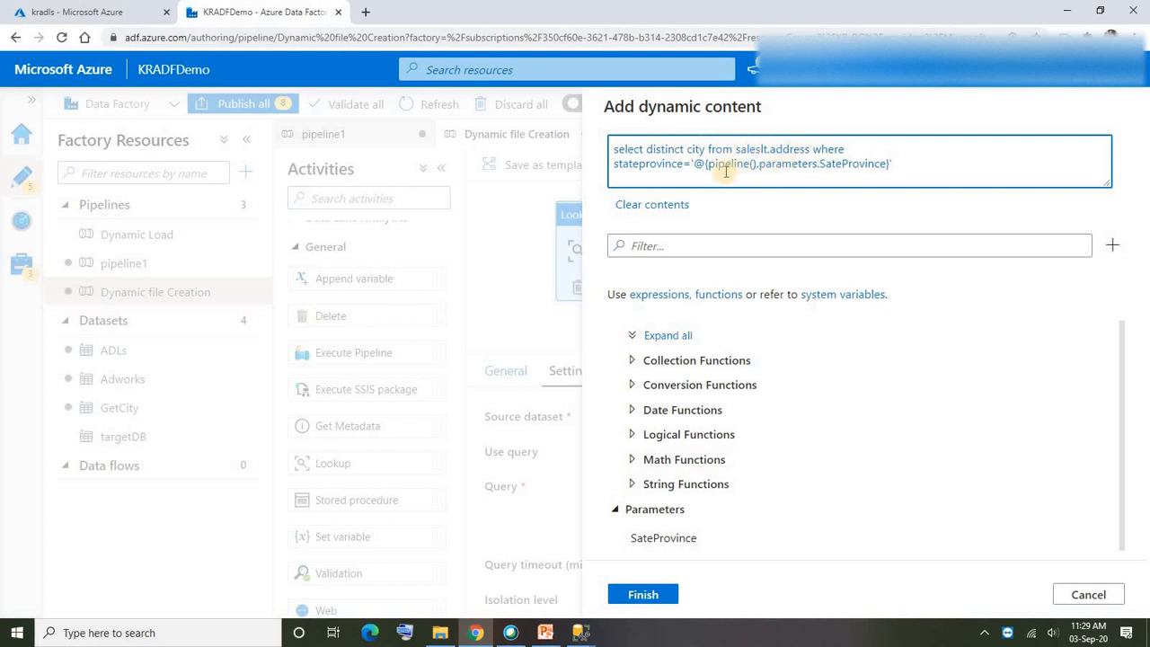
- Apply the distinct city query with its SateProvince parameter as the Get City lookup's dynamic content
{"action": "double_click", "coordinate": [660, 165]}
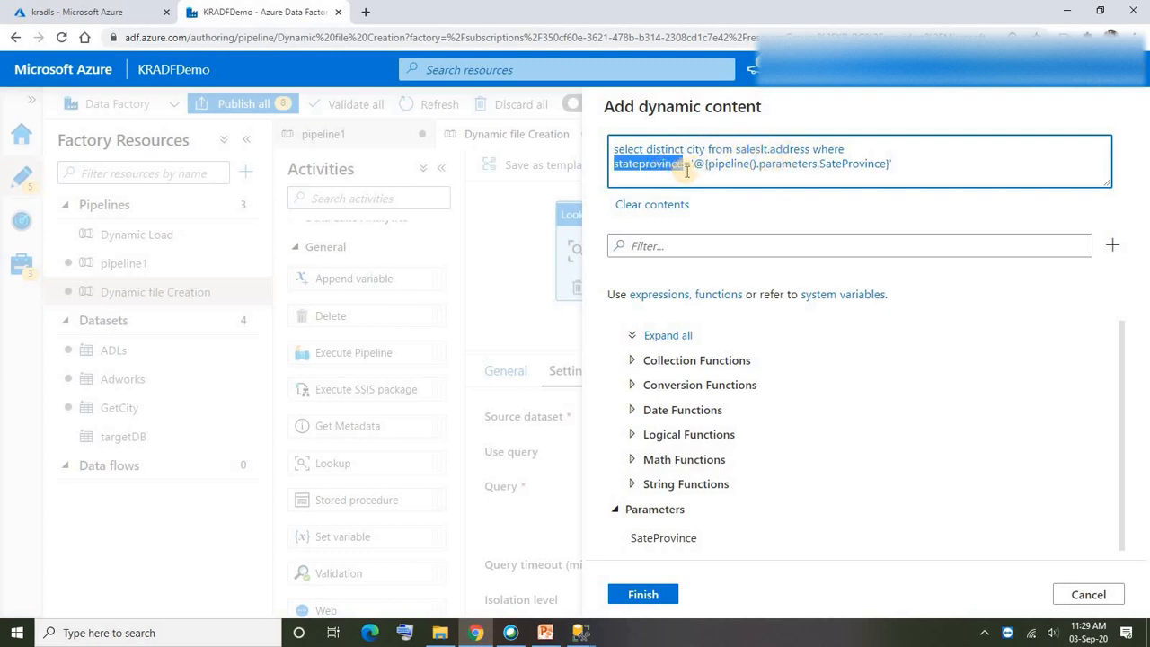
{"action": "left_click_drag", "start_coordinate": [697, 164], "coordinate": [887, 163]}
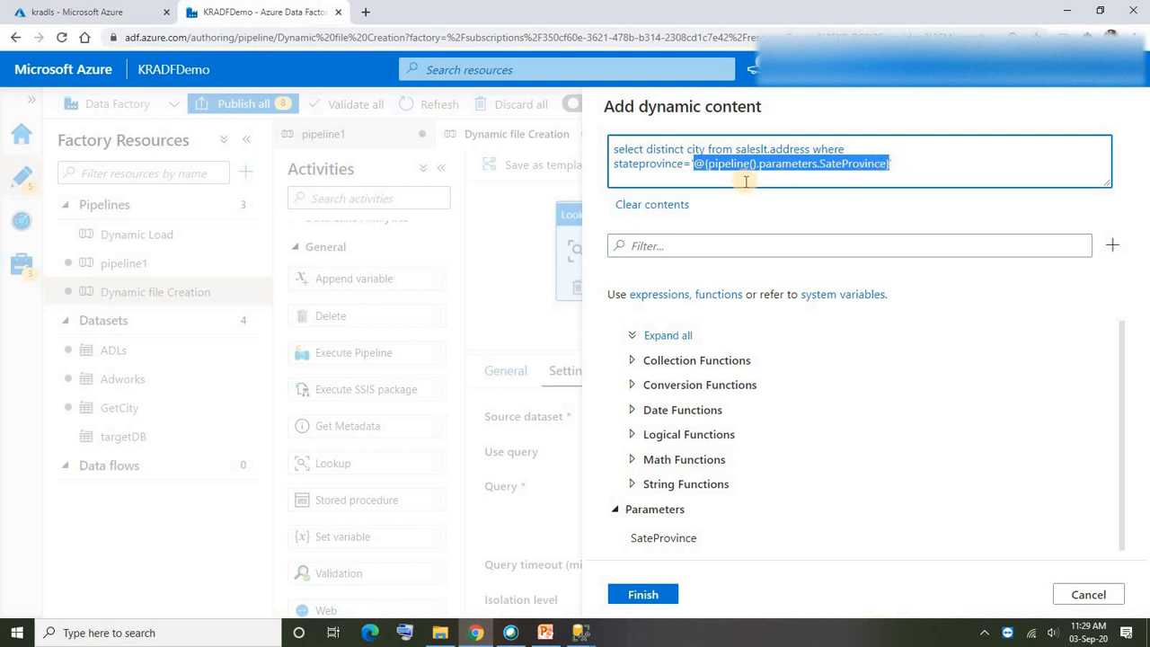
{"action": "left_click", "coordinate": [699, 167]}
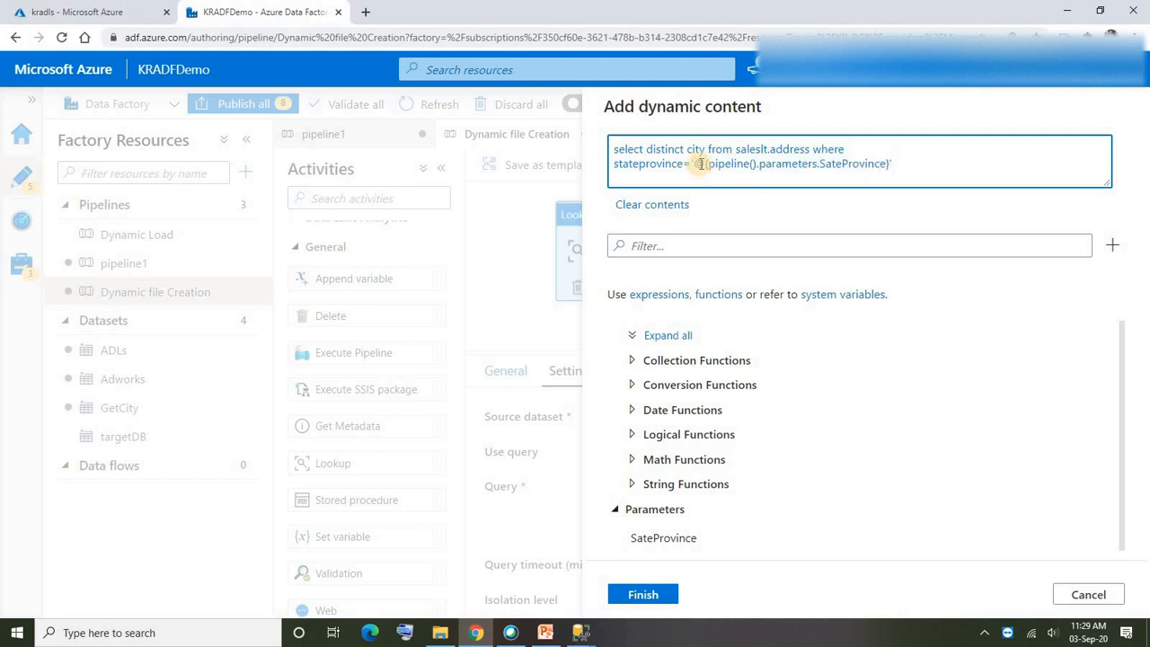
{"action": "left_click", "coordinate": [891, 163]}
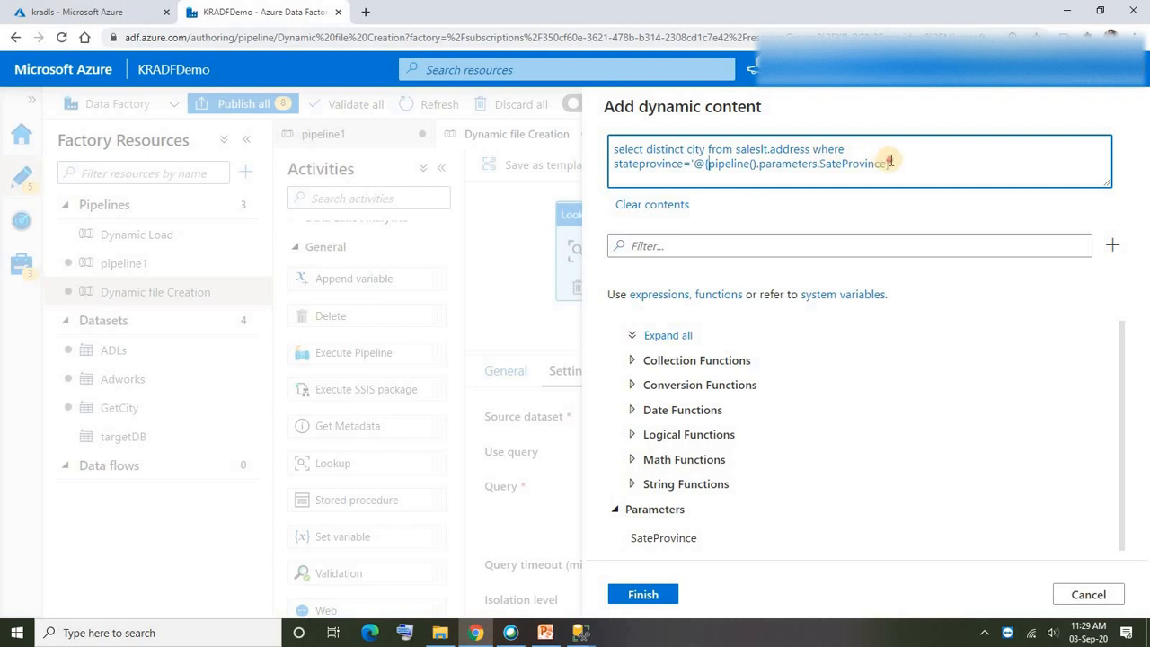
{"action": "left_click_drag", "start_coordinate": [694, 165], "coordinate": [885, 163]}
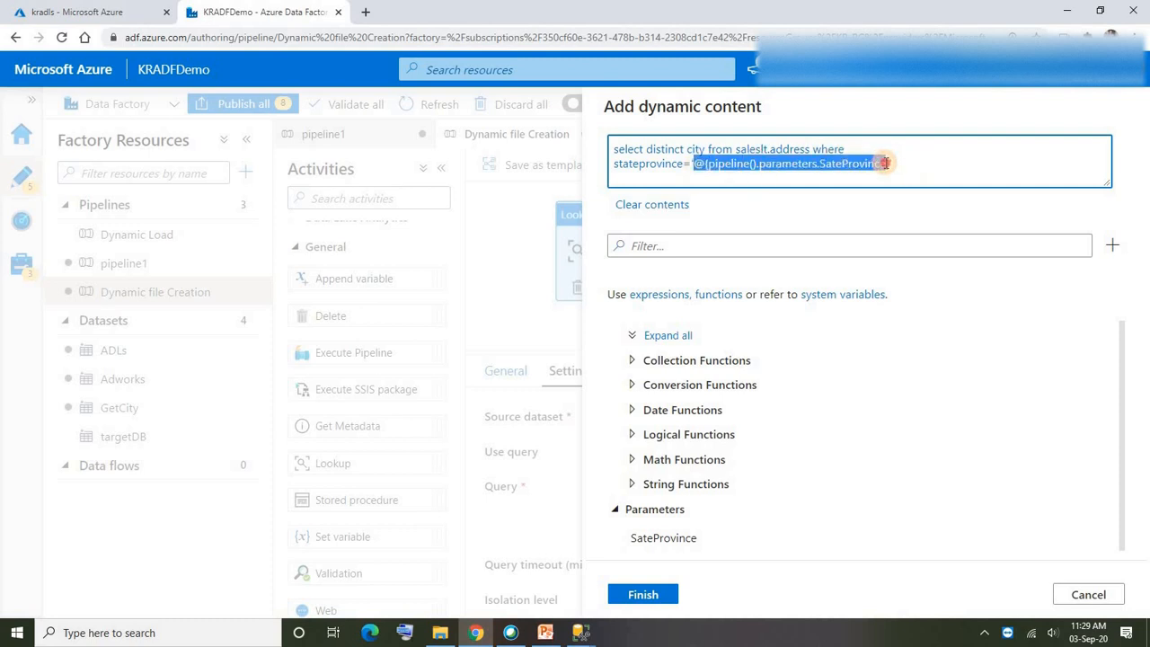
{"action": "left_click", "coordinate": [918, 164]}
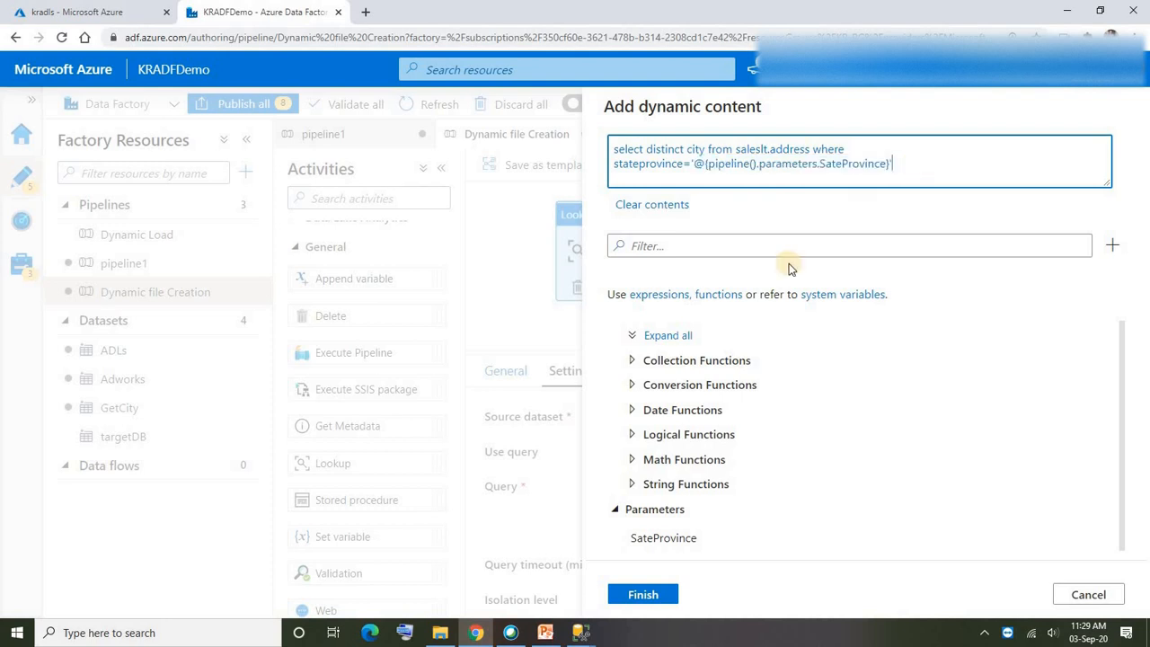
{"action": "left_click", "coordinate": [649, 597]}
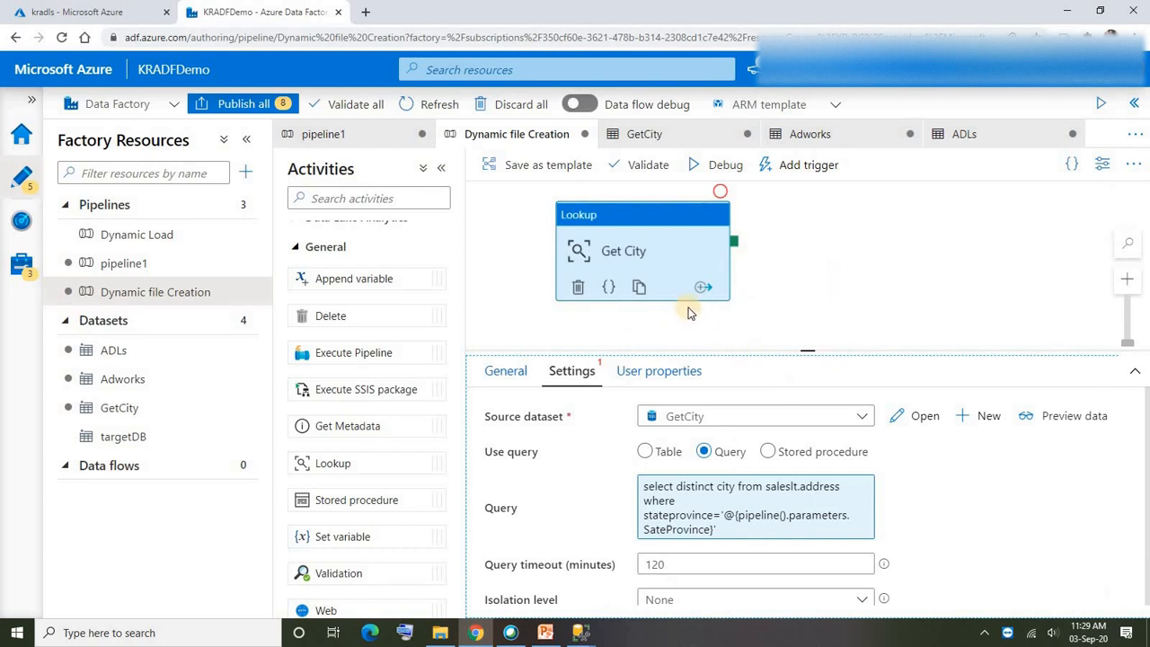
- Switch to the PowerPoint high-level steps slide, review the ForEach activity step, and return to Data Factory
{"action": "left_click", "coordinate": [653, 232]}
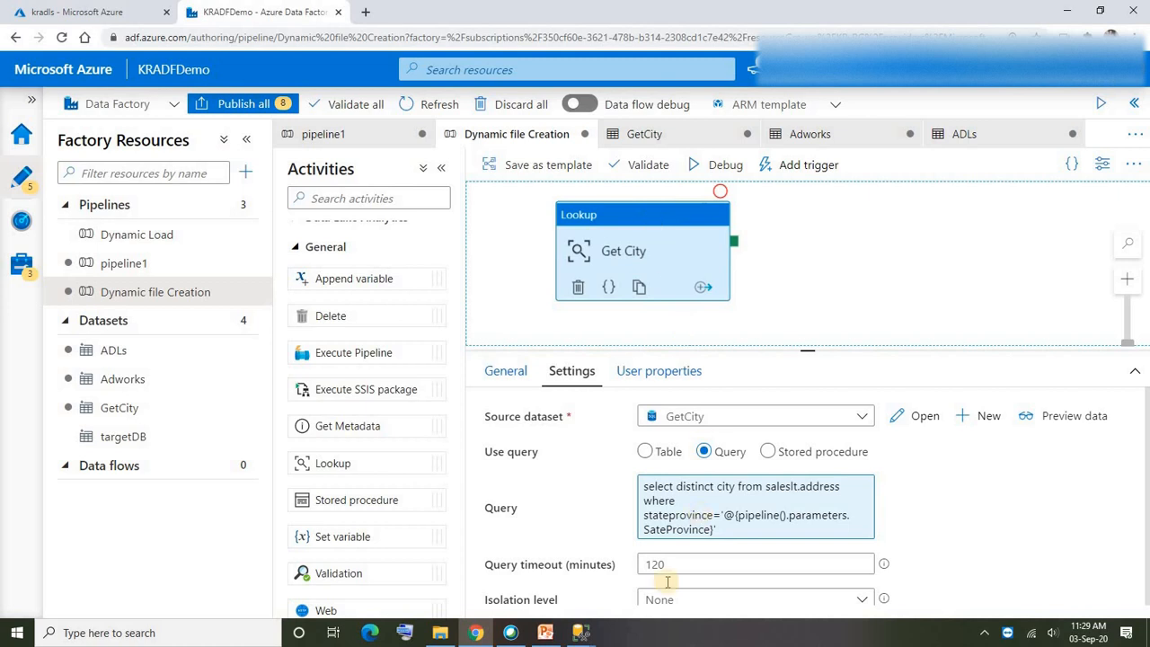
{"action": "left_click", "coordinate": [546, 632]}
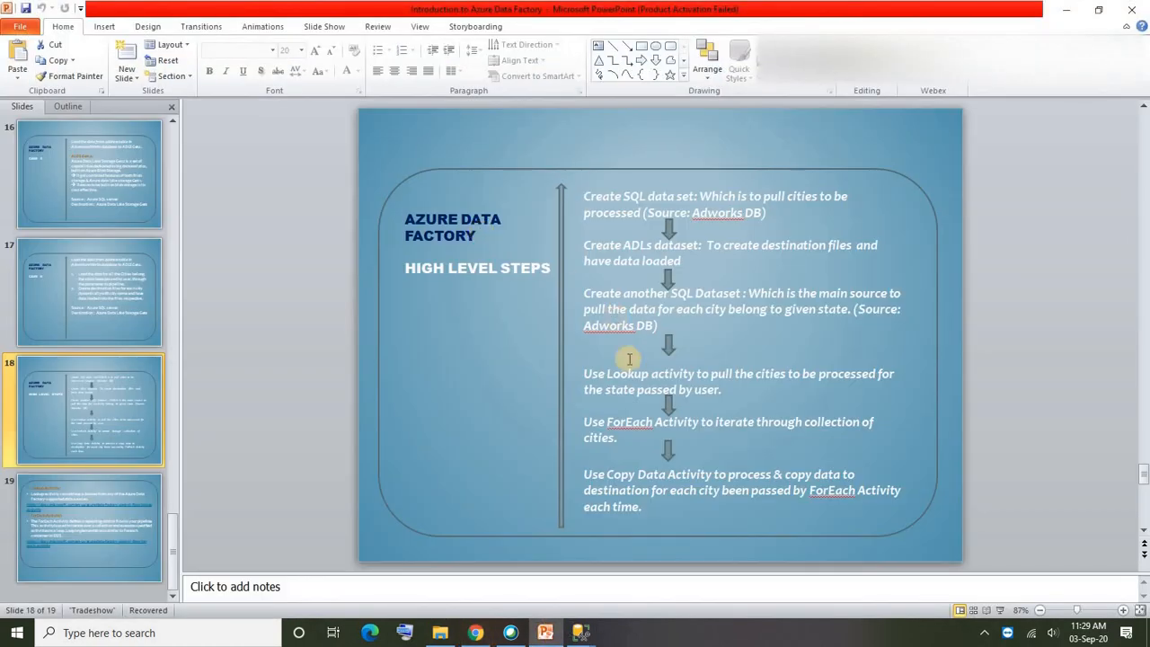
{"action": "left_click", "coordinate": [589, 431]}
{"action": "triple_click", "coordinate": [589, 431]}
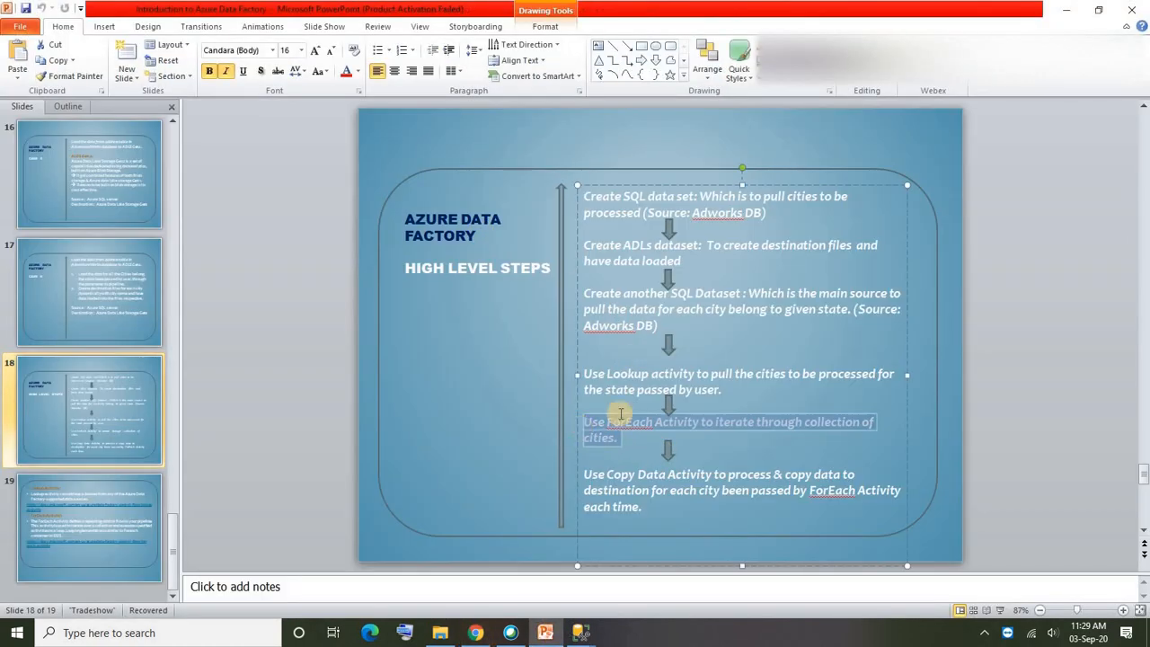
{"action": "left_click", "coordinate": [1066, 10]}
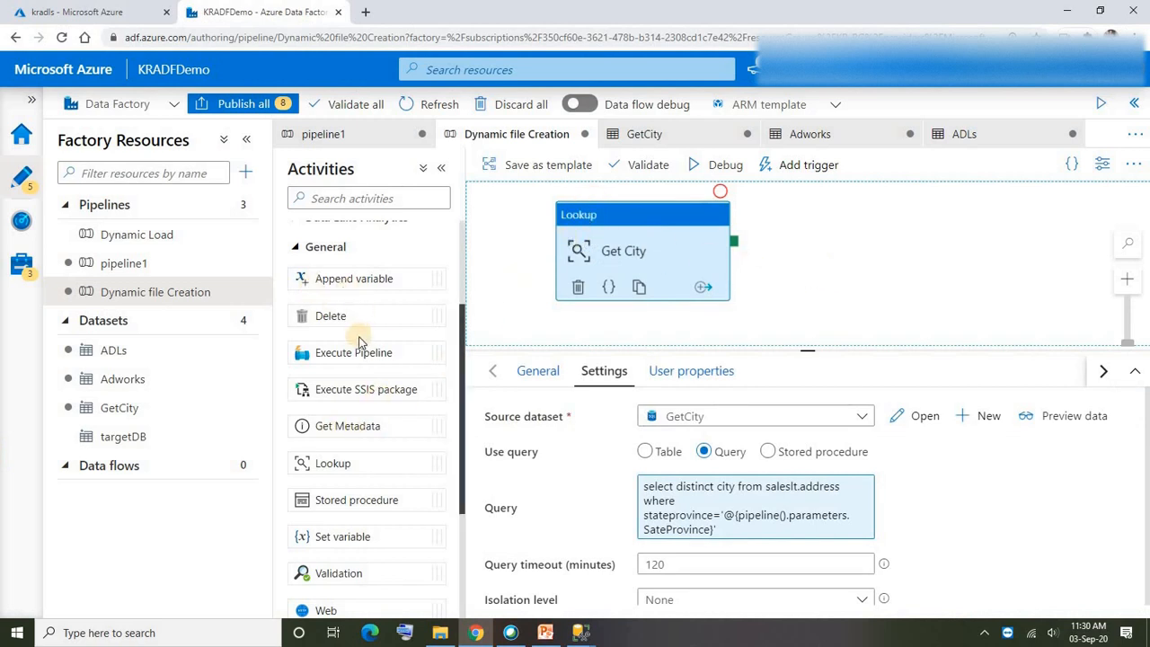
- Add a ForEach activity beside the Get City lookup and connect the lookup's success output to it
{"action": "scroll", "coordinate": [362, 337], "scroll_direction": "up", "scroll_amount": 3}
{"action": "left_click", "coordinate": [328, 406]}
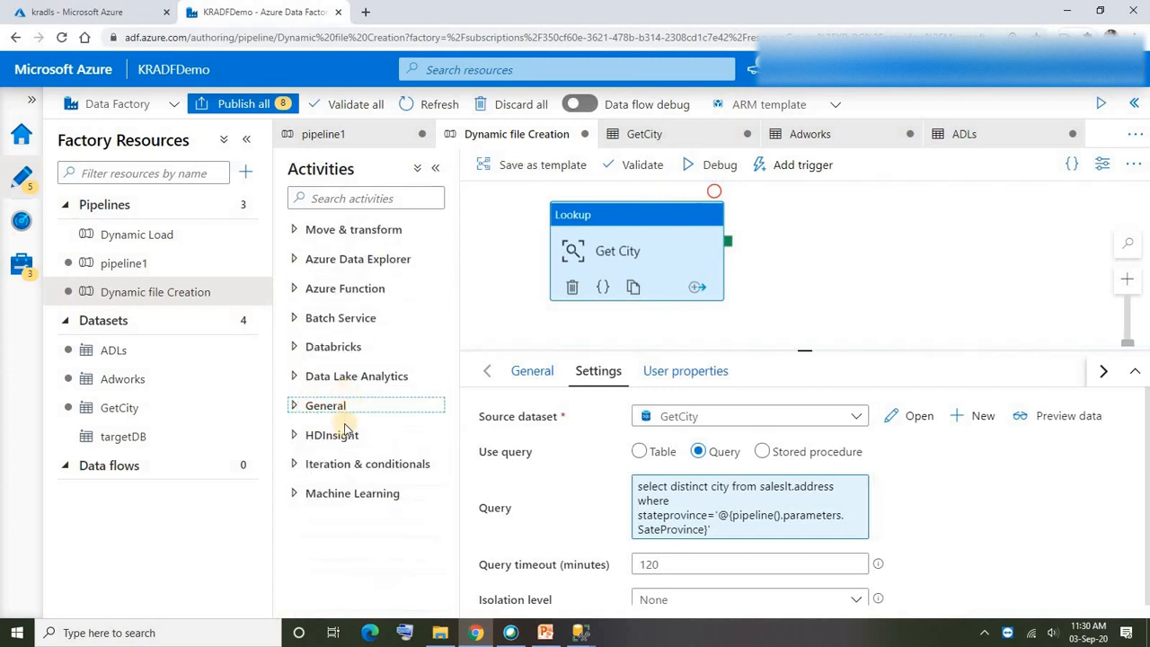
{"action": "left_click", "coordinate": [295, 466]}
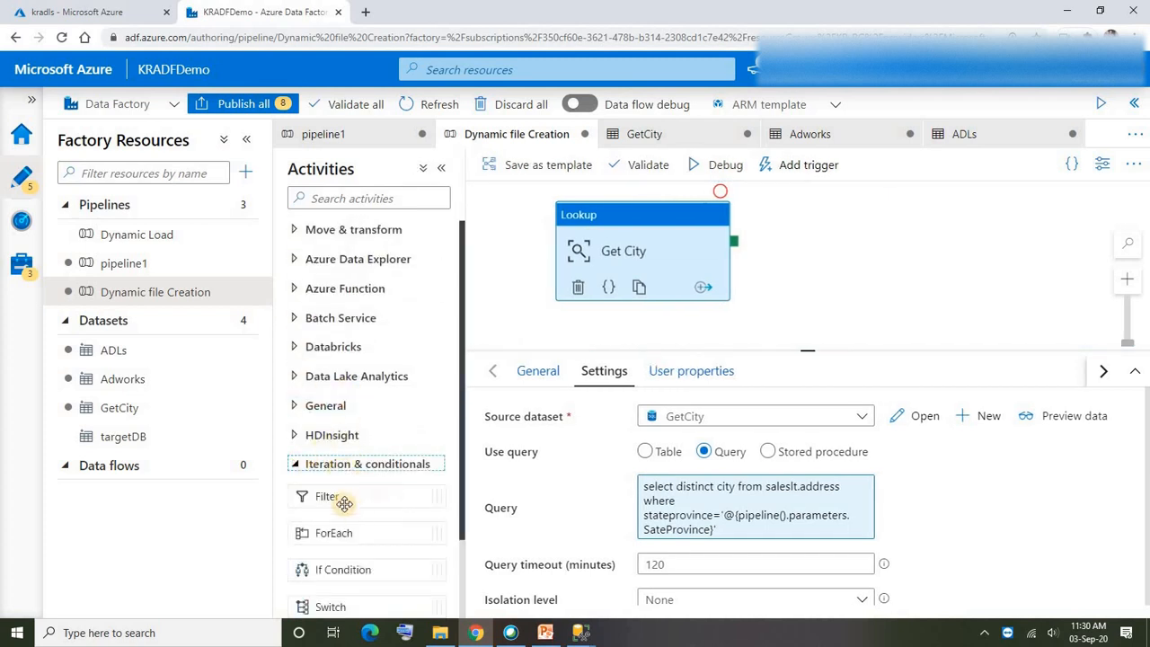
{"action": "left_click_drag", "start_coordinate": [329, 533], "coordinate": [827, 254]}
{"action": "left_click_drag", "start_coordinate": [680, 227], "coordinate": [618, 229]}
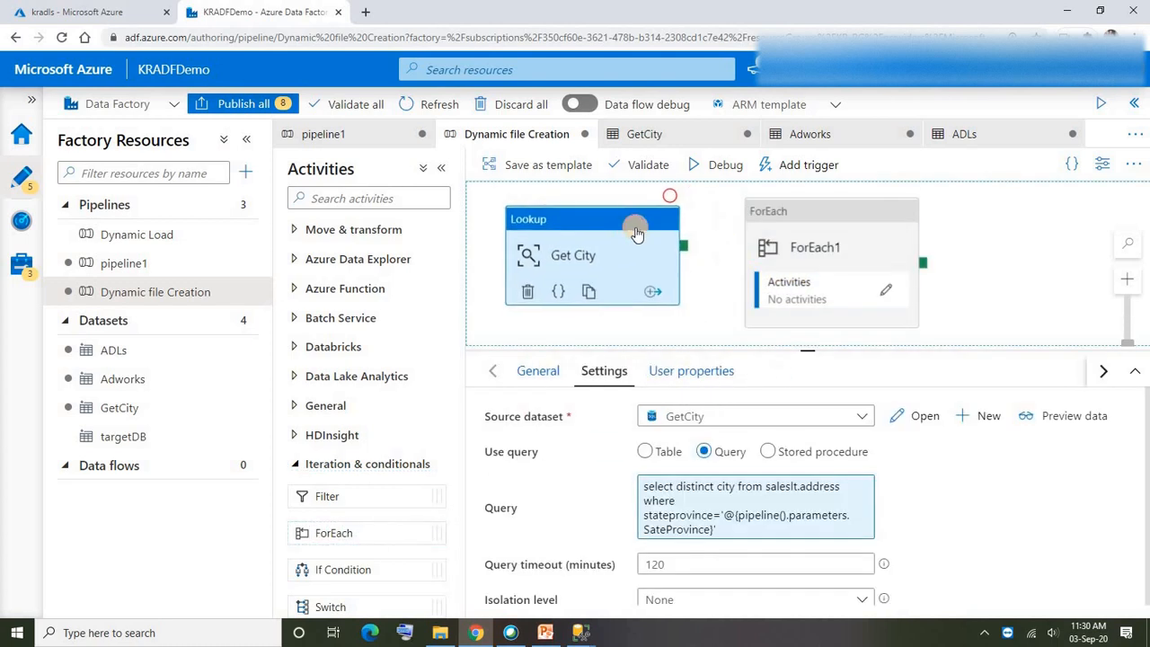
{"action": "left_click", "coordinate": [797, 218]}
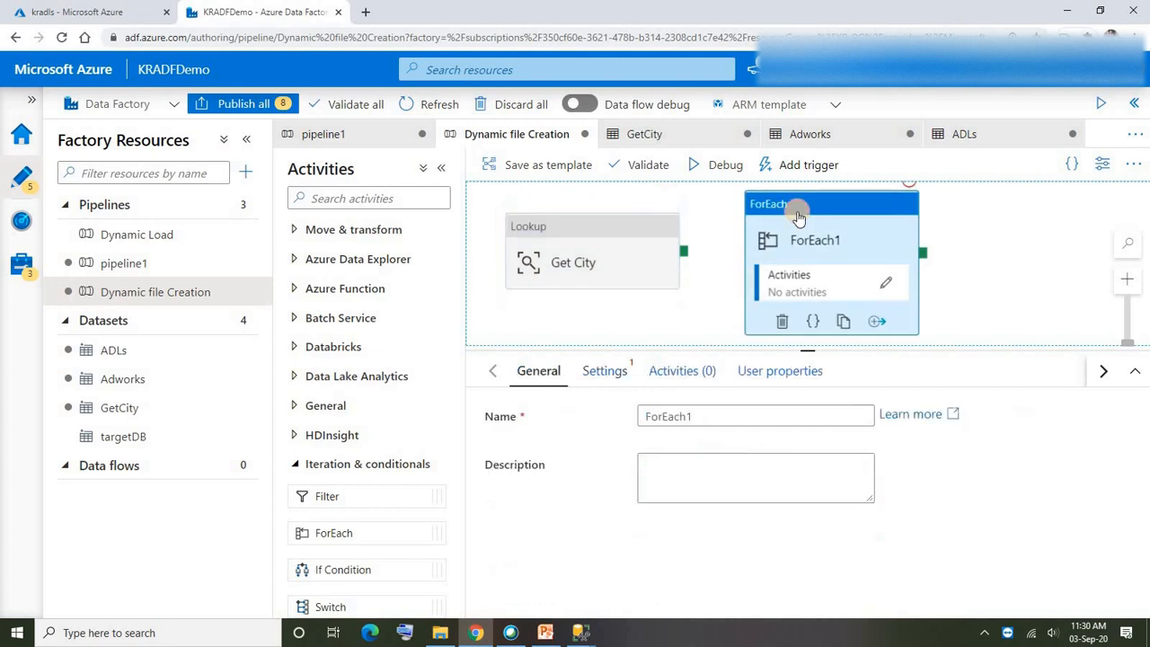
{"action": "left_click", "coordinate": [620, 232]}
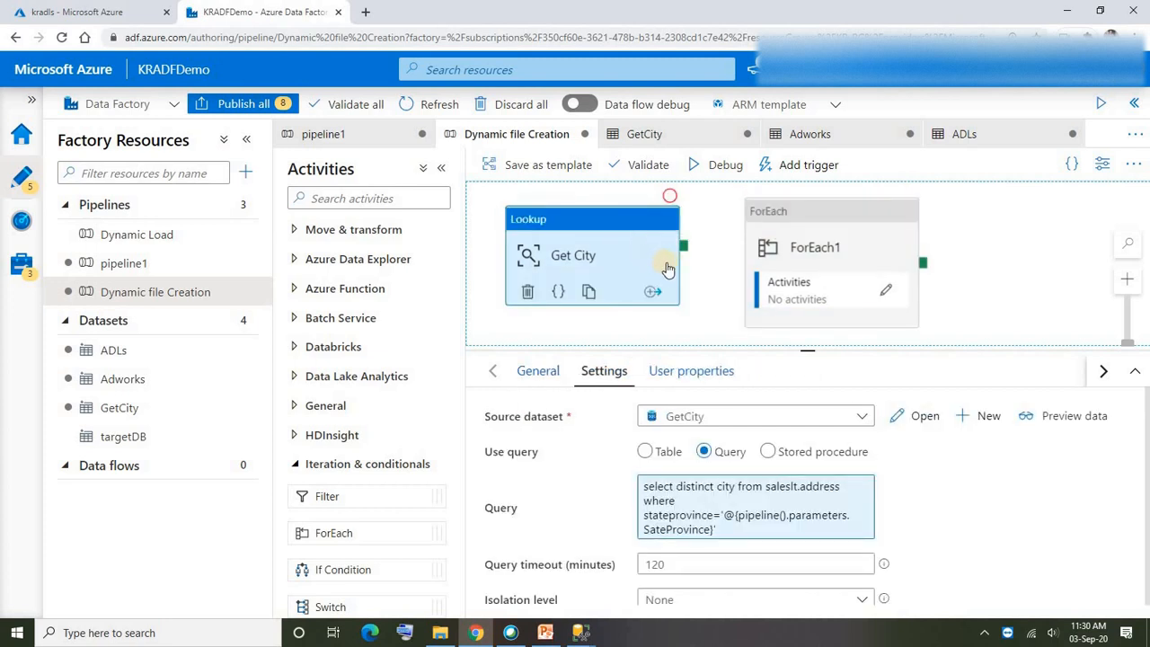
{"action": "left_click_drag", "start_coordinate": [683, 246], "coordinate": [763, 262]}
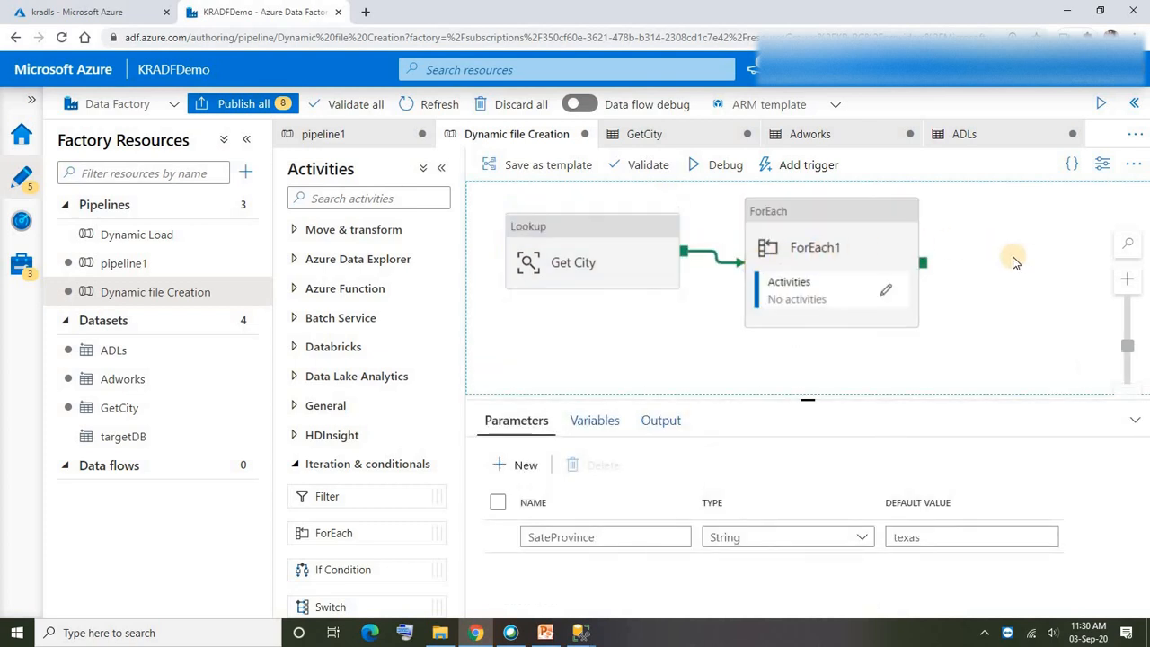
- Rename the ForEach activity as For Each
{"action": "left_click", "coordinate": [823, 215]}
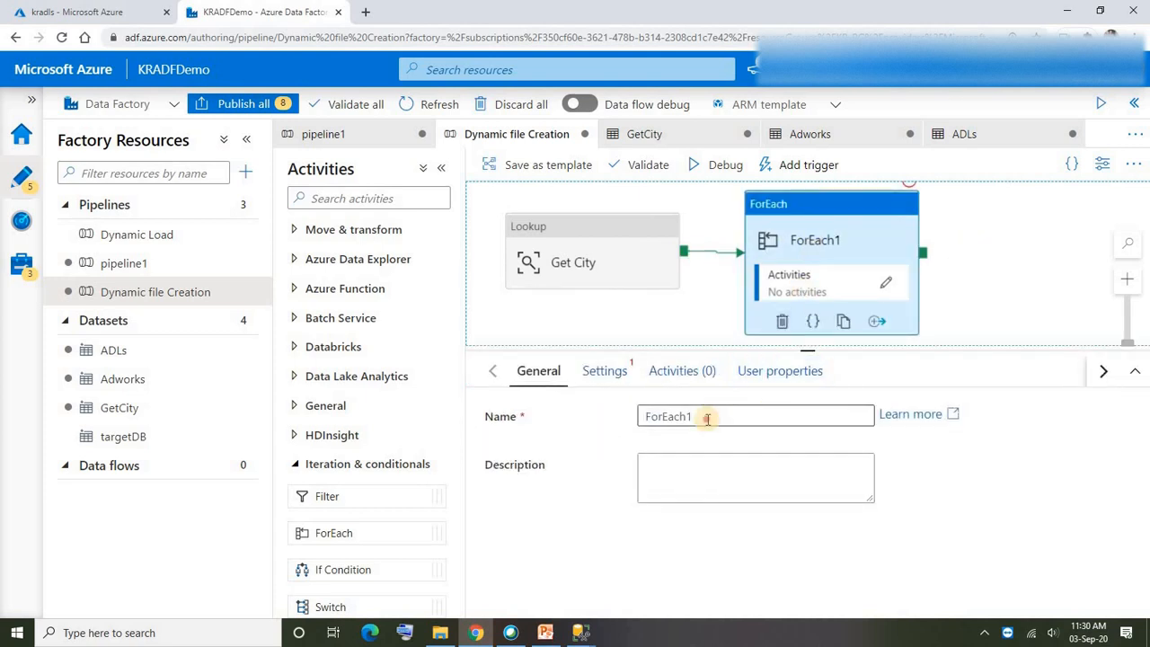
{"action": "left_click_drag", "start_coordinate": [709, 415], "coordinate": [551, 418]}
{"action": "type", "text": "F"}
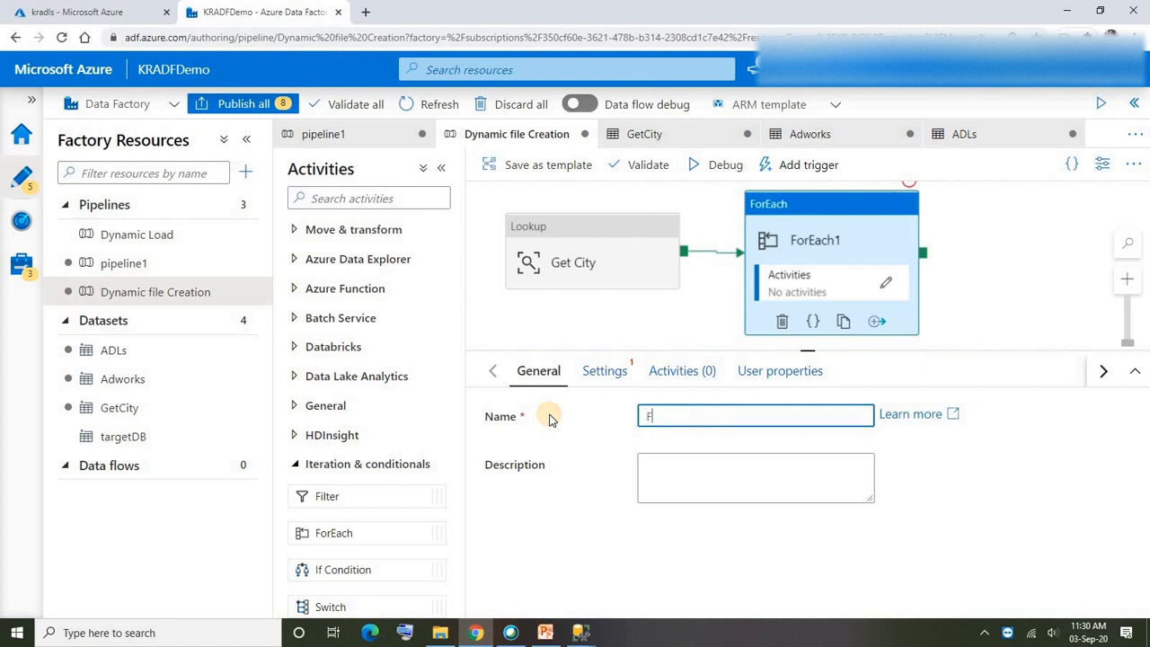
{"action": "type", "text": "or Each"}
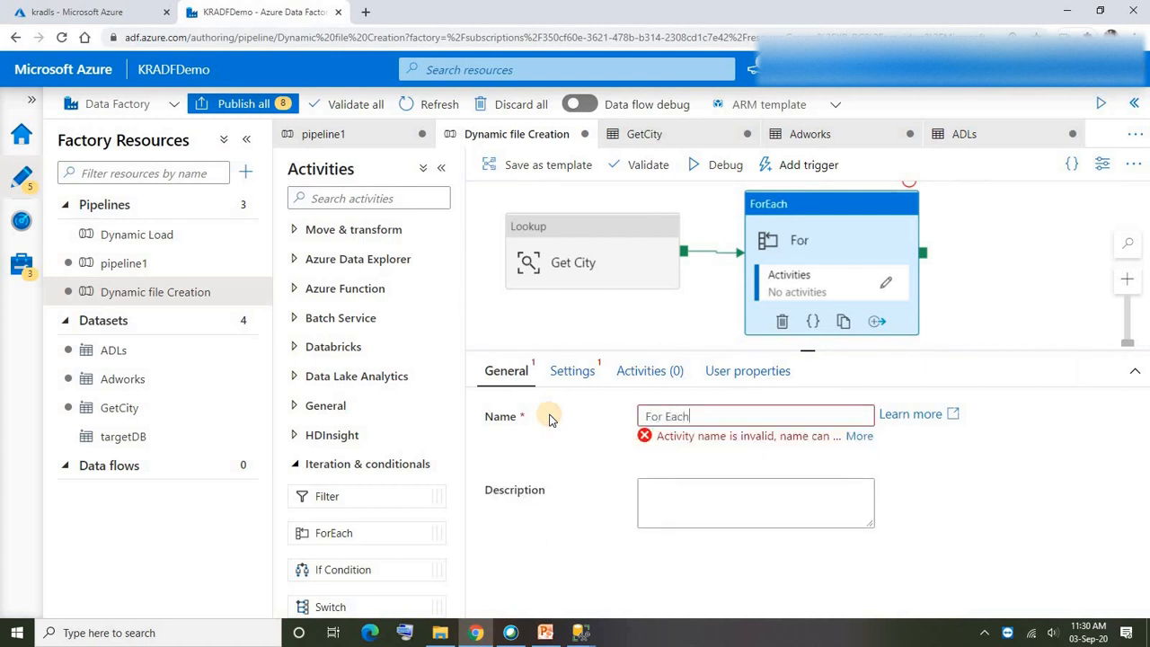
{"action": "left_click", "coordinate": [570, 378]}
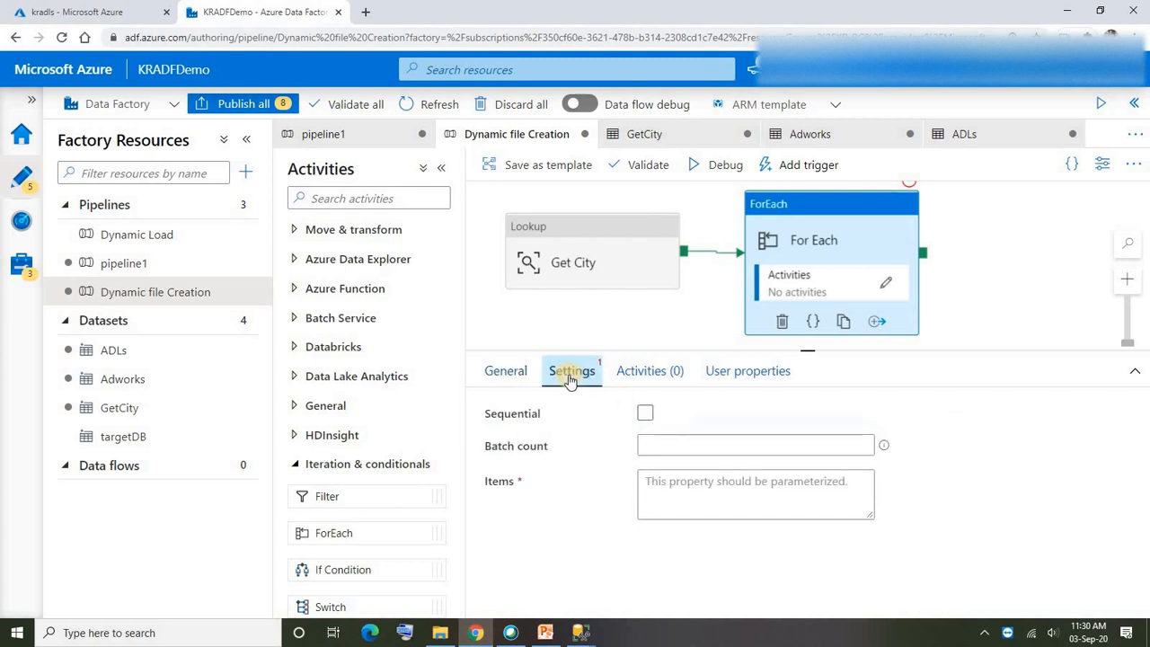
{"action": "left_click", "coordinate": [697, 501]}
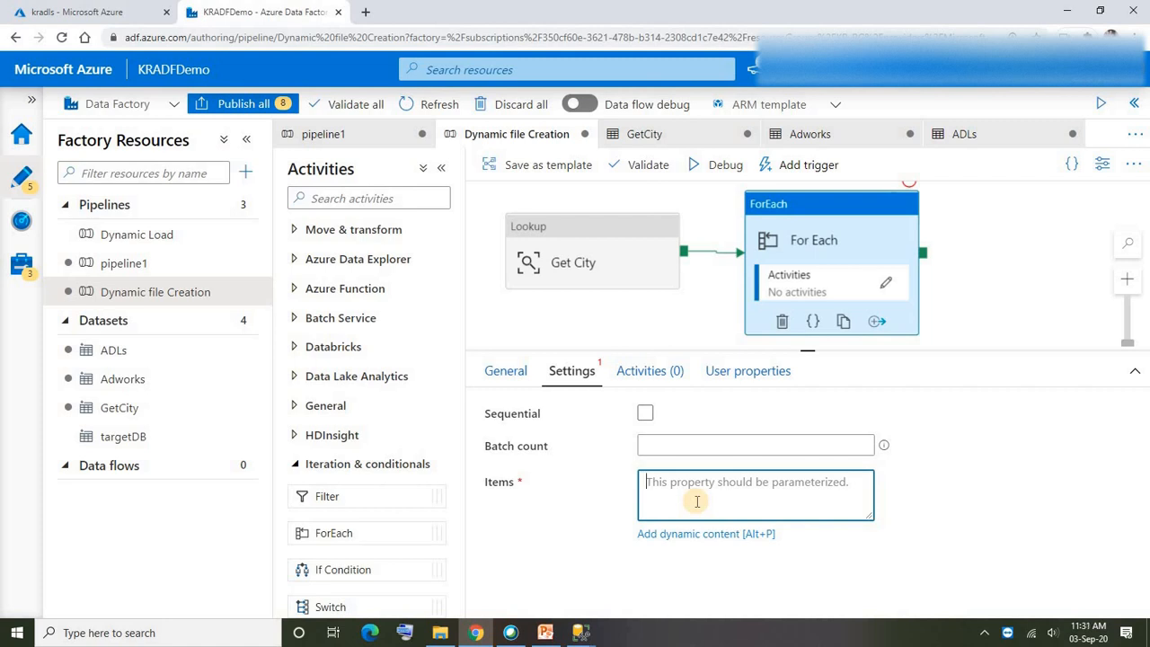
{"action": "key", "text": "alt+p"}
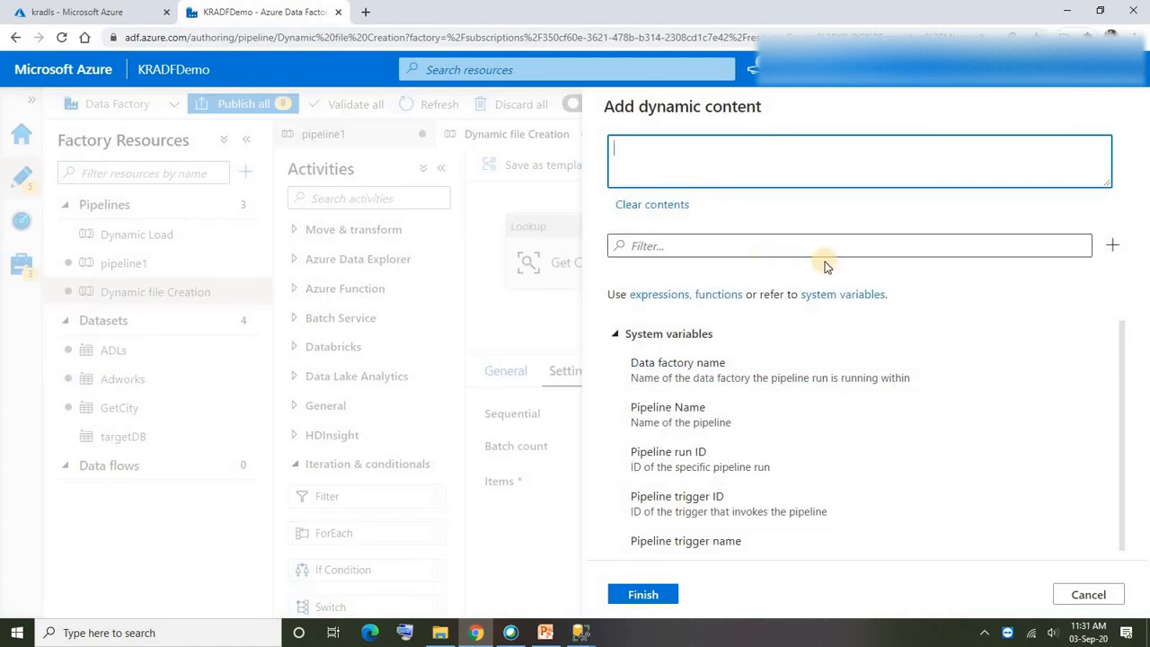
{"action": "scroll", "coordinate": [989, 414], "scroll_direction": "down", "scroll_amount": 10}
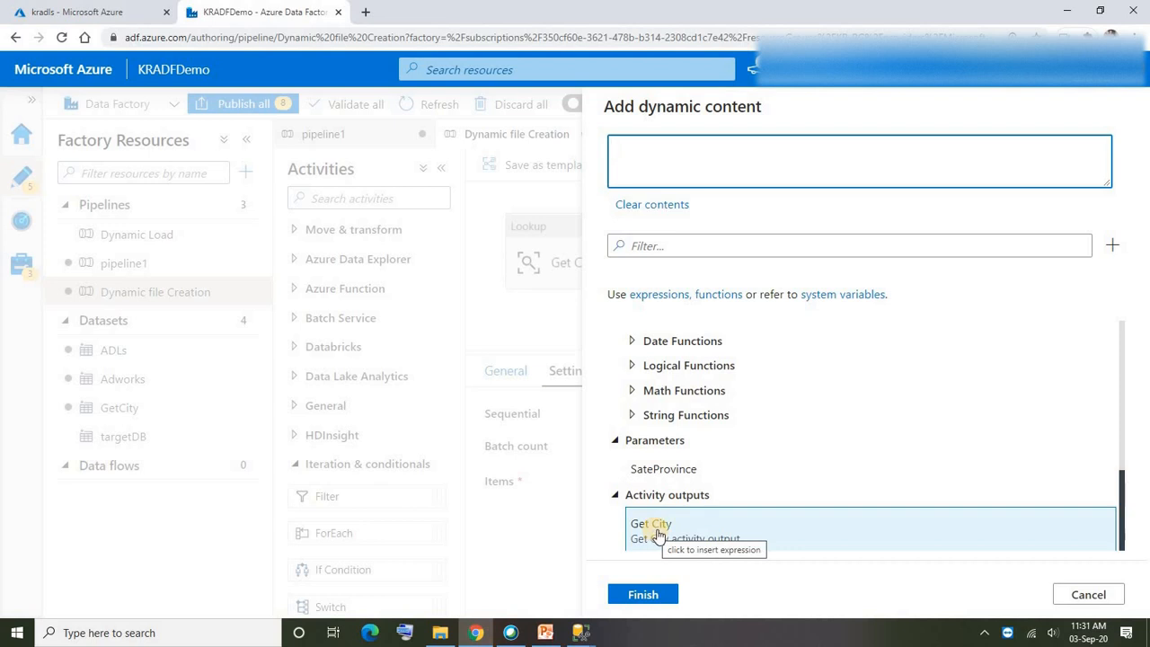
{"action": "left_click", "coordinate": [658, 530]}
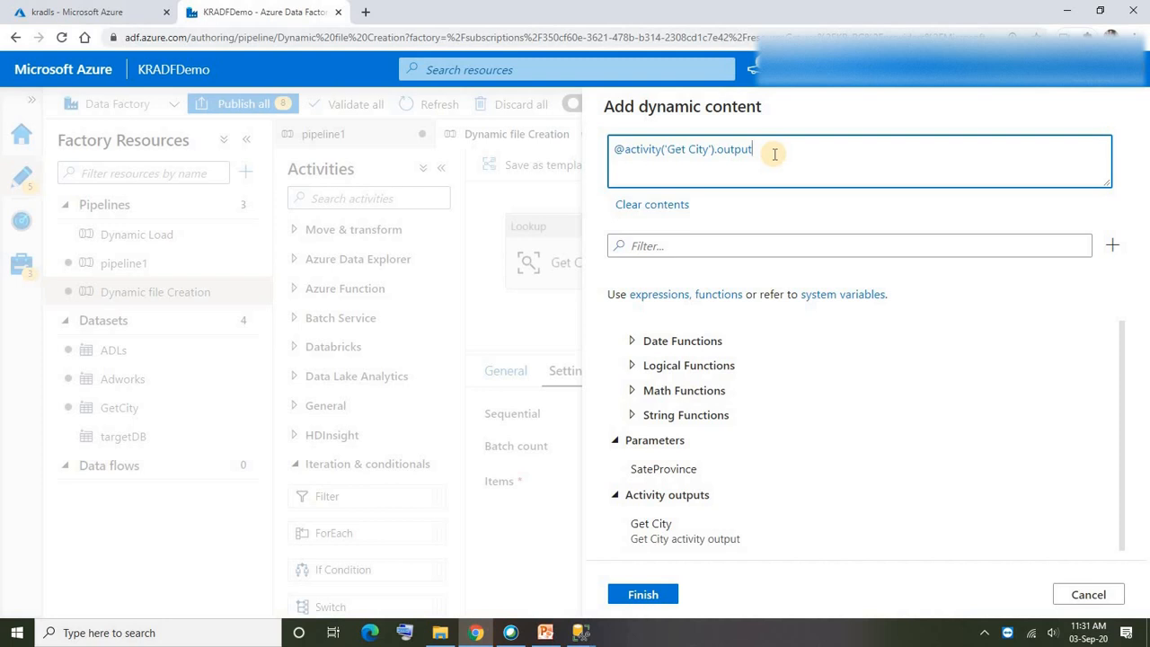
{"action": "type", "text": ".value"}
{"action": "left_click_drag", "start_coordinate": [797, 151], "coordinate": [752, 151]}
{"action": "left_click", "coordinate": [676, 595]}
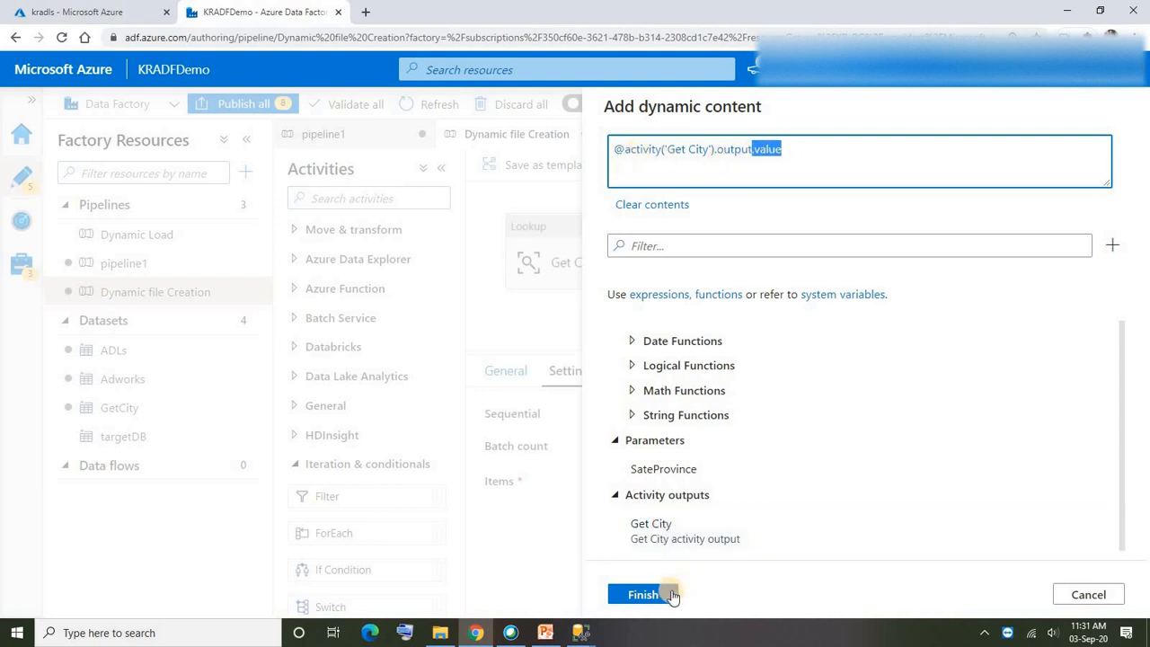
{"action": "left_click", "coordinate": [586, 229]}
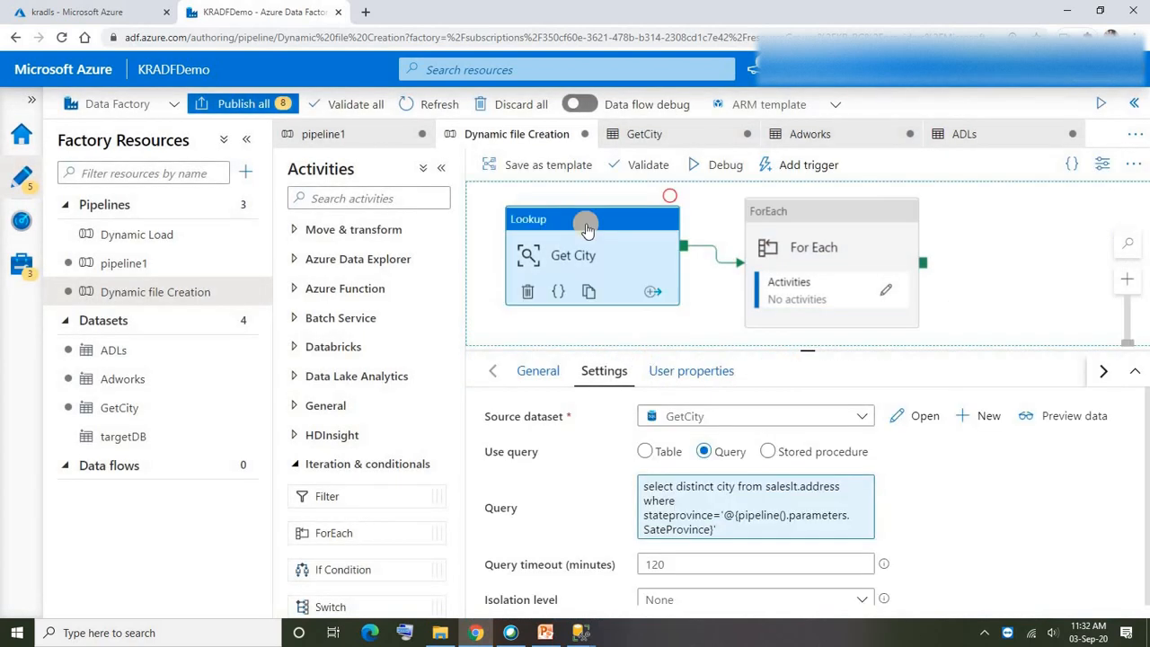
{"action": "left_click", "coordinate": [755, 219]}
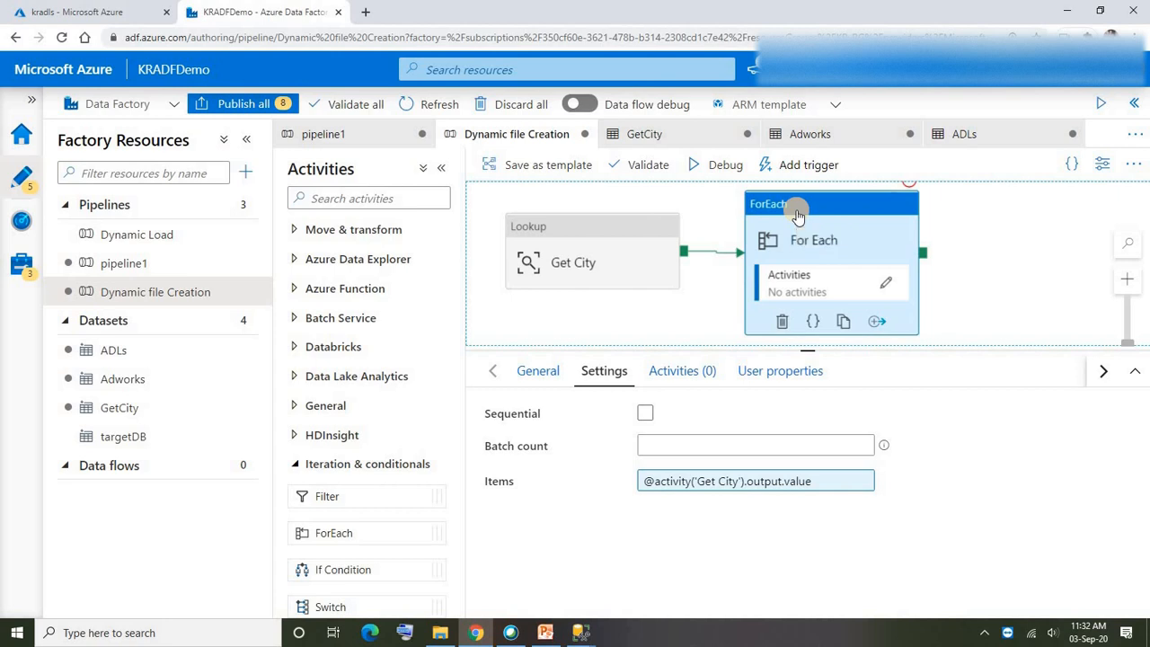
- Open the For Each activity's inner canvas and add a Copy data activity to it, positioned clear of the breadcrumb
{"action": "left_click", "coordinate": [886, 287]}
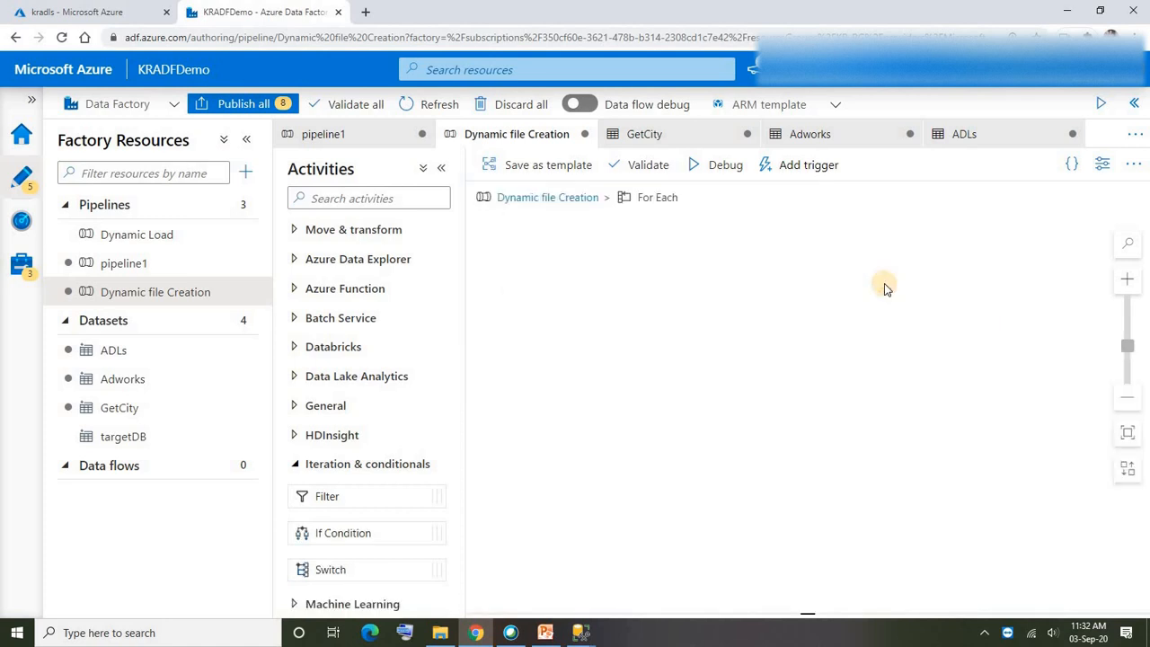
{"action": "left_click", "coordinate": [683, 288]}
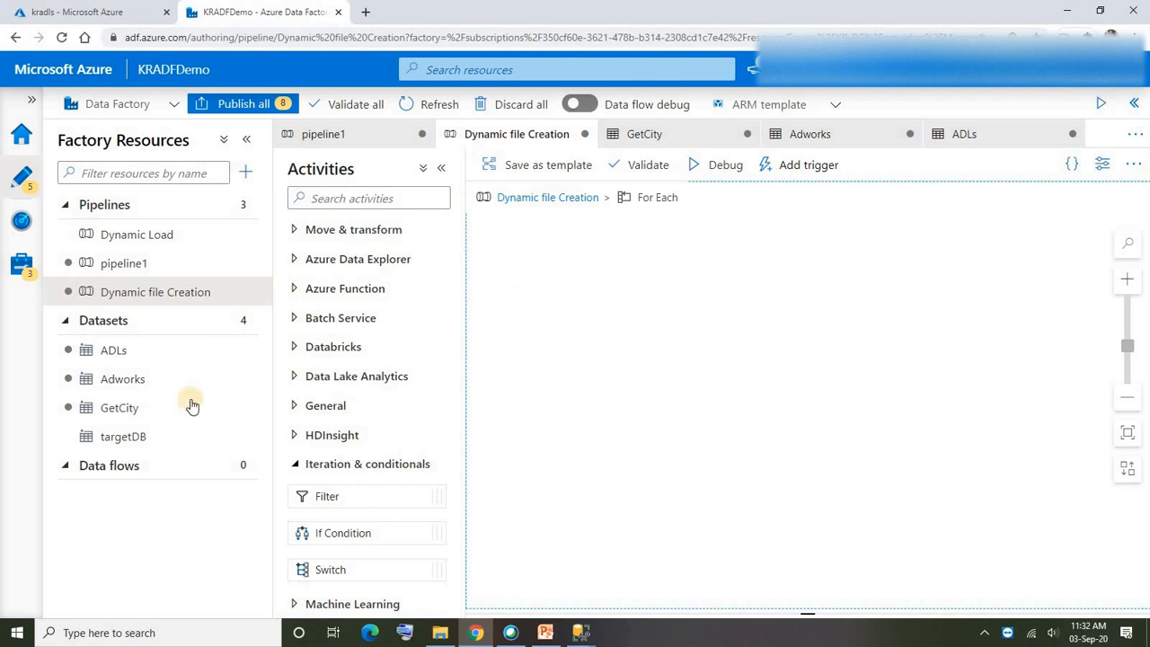
{"action": "left_click", "coordinate": [295, 466]}
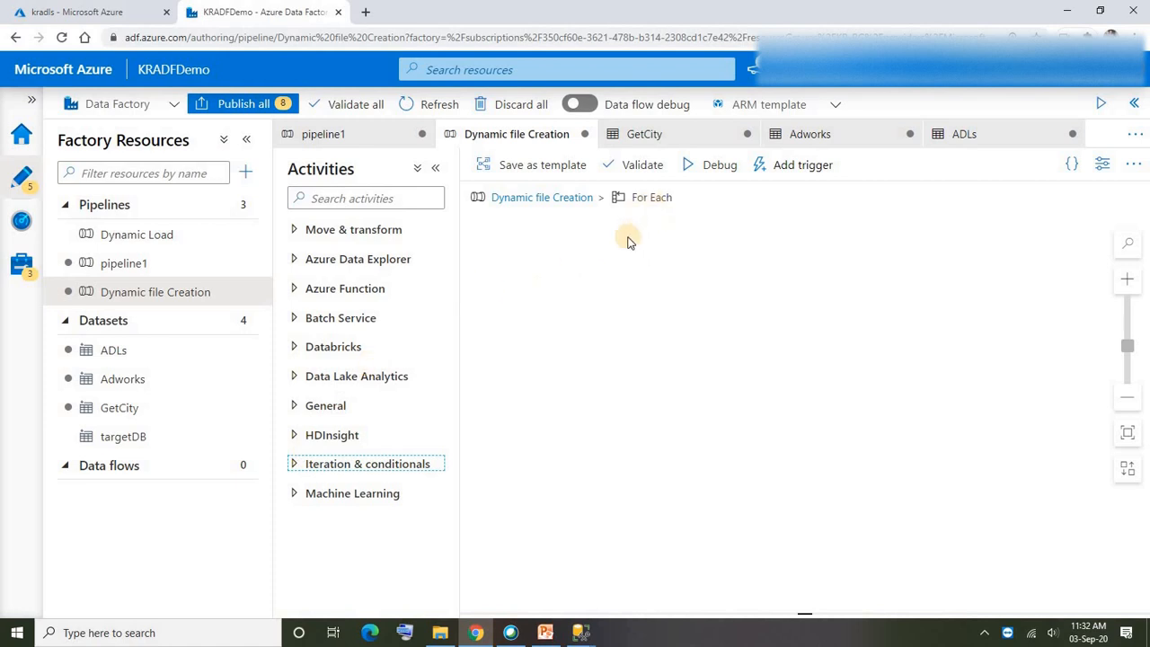
{"action": "left_click", "coordinate": [296, 231]}
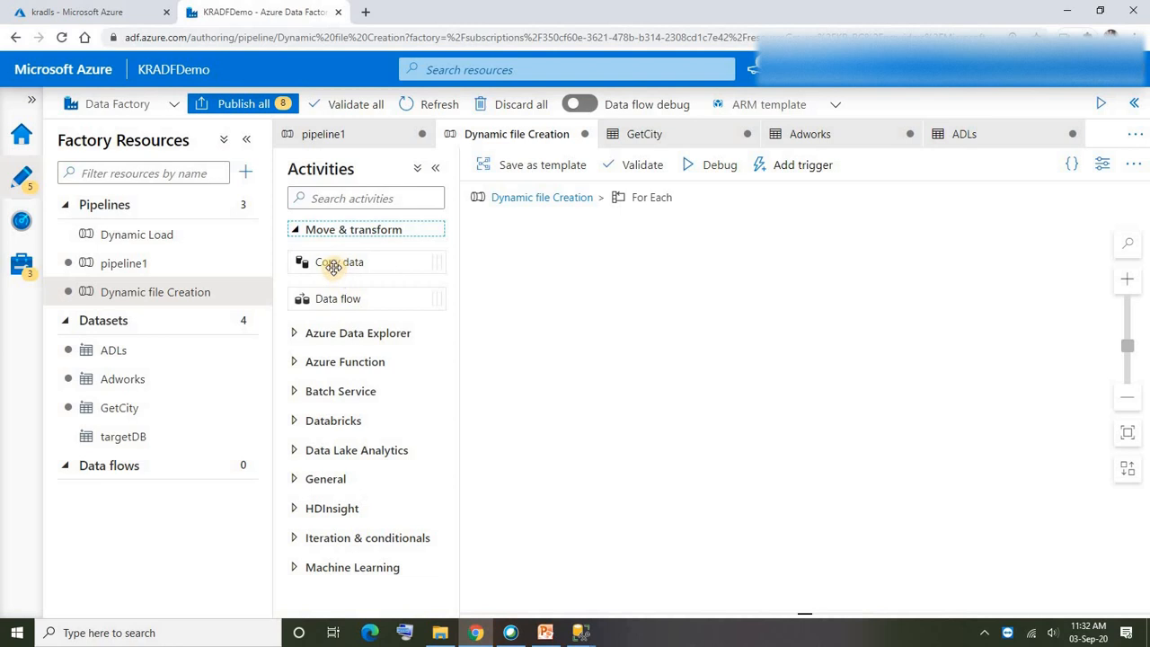
{"action": "left_click_drag", "start_coordinate": [332, 265], "coordinate": [669, 253]}
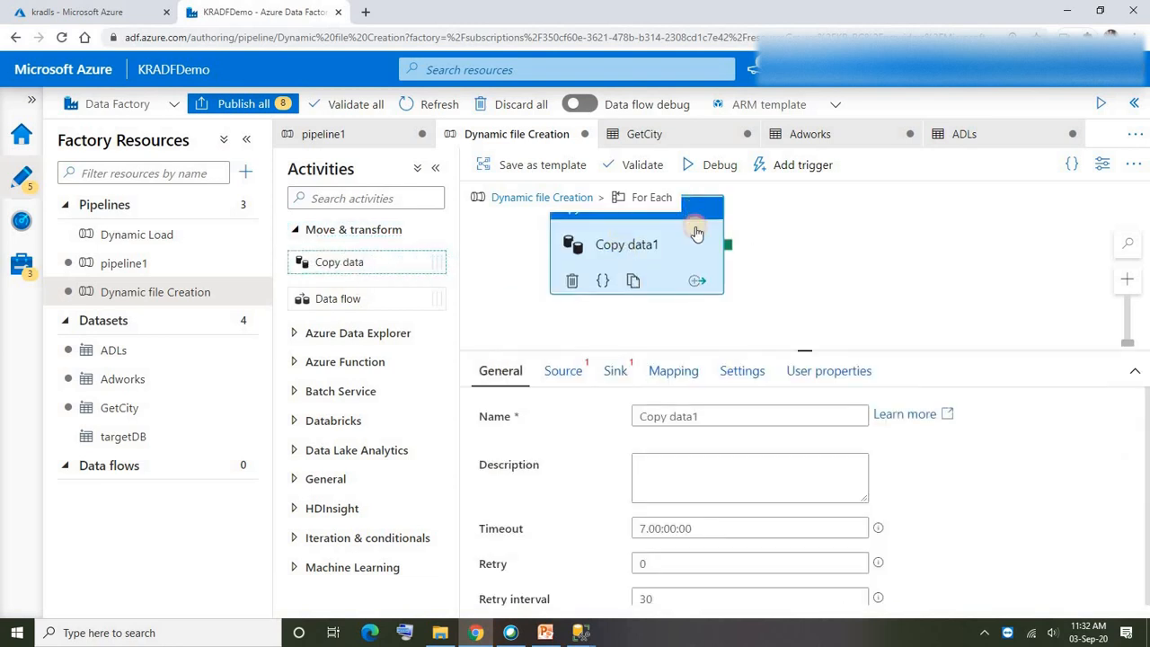
{"action": "left_click_drag", "start_coordinate": [697, 208], "coordinate": [715, 243]}
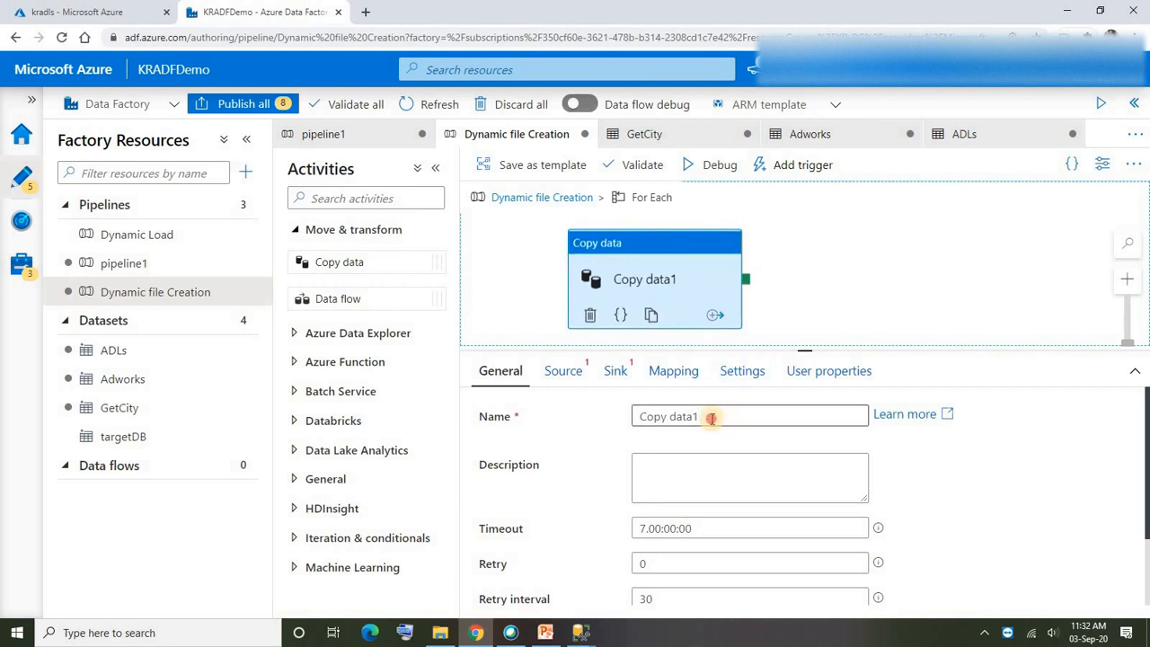
- Set the Copy data activity's source dataset to Adworks and have it read through a query
{"action": "left_click_drag", "start_coordinate": [720, 420], "coordinate": [580, 411]}
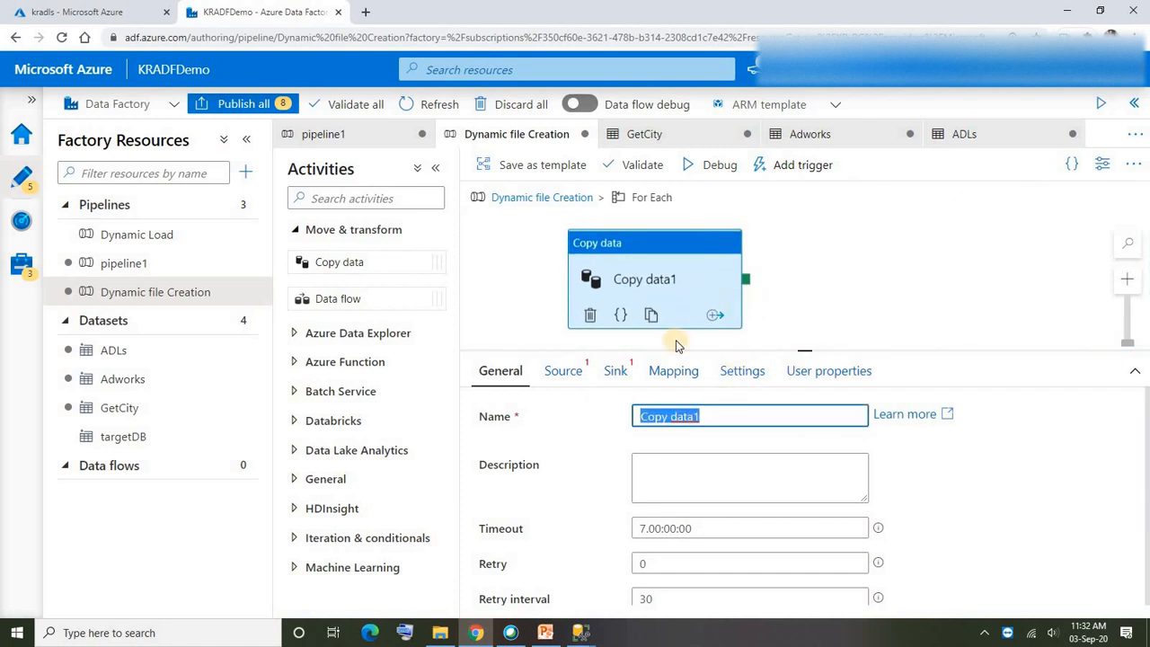
{"action": "left_click", "coordinate": [812, 279]}
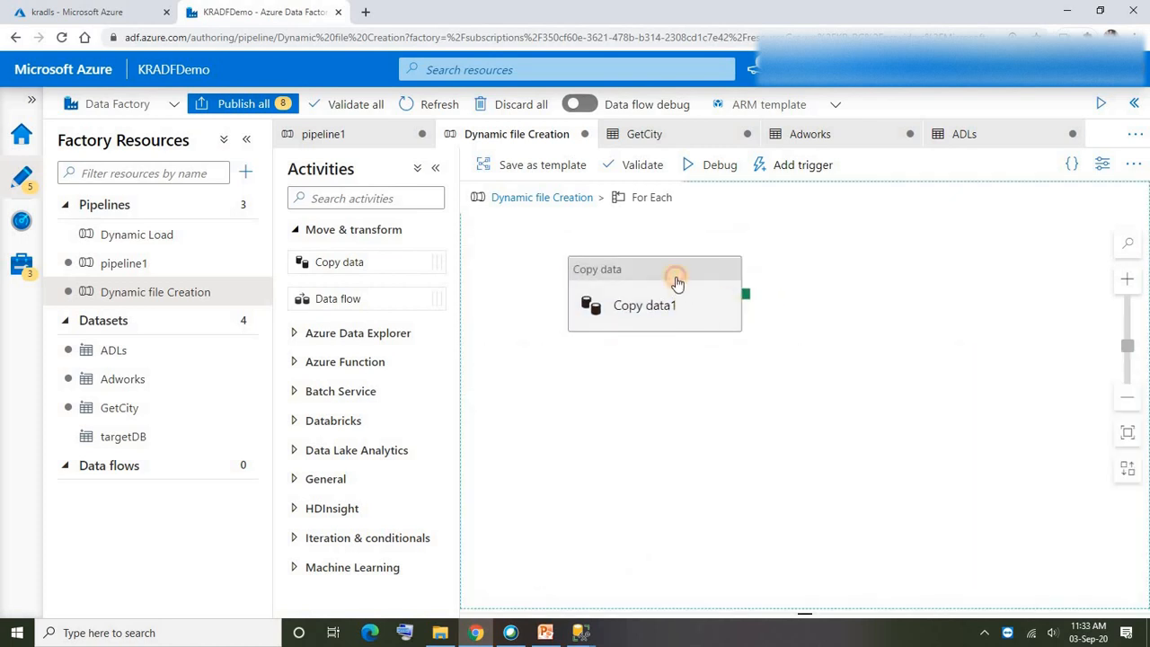
{"action": "left_click", "coordinate": [675, 279]}
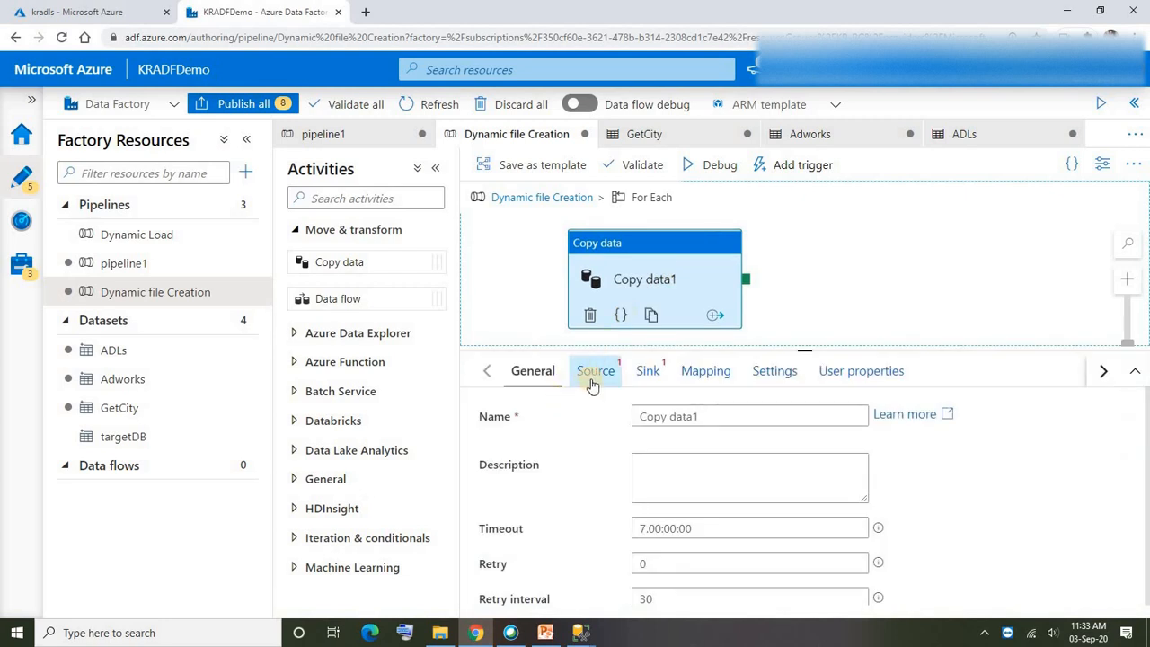
{"action": "left_click", "coordinate": [593, 379]}
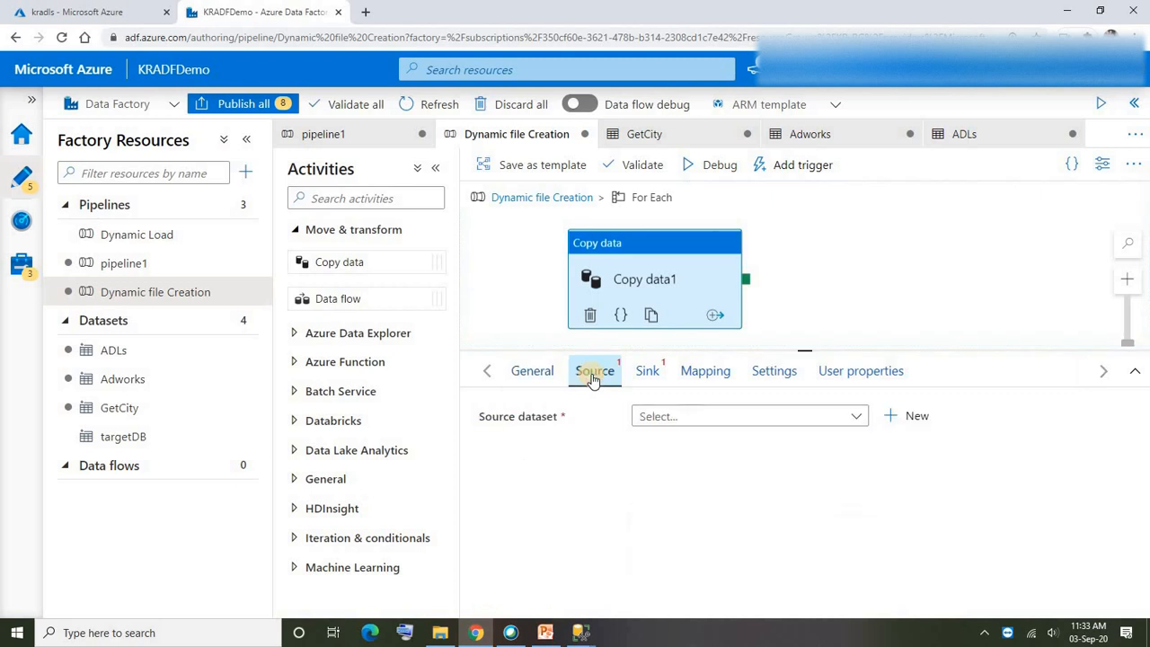
{"action": "left_click", "coordinate": [696, 419]}
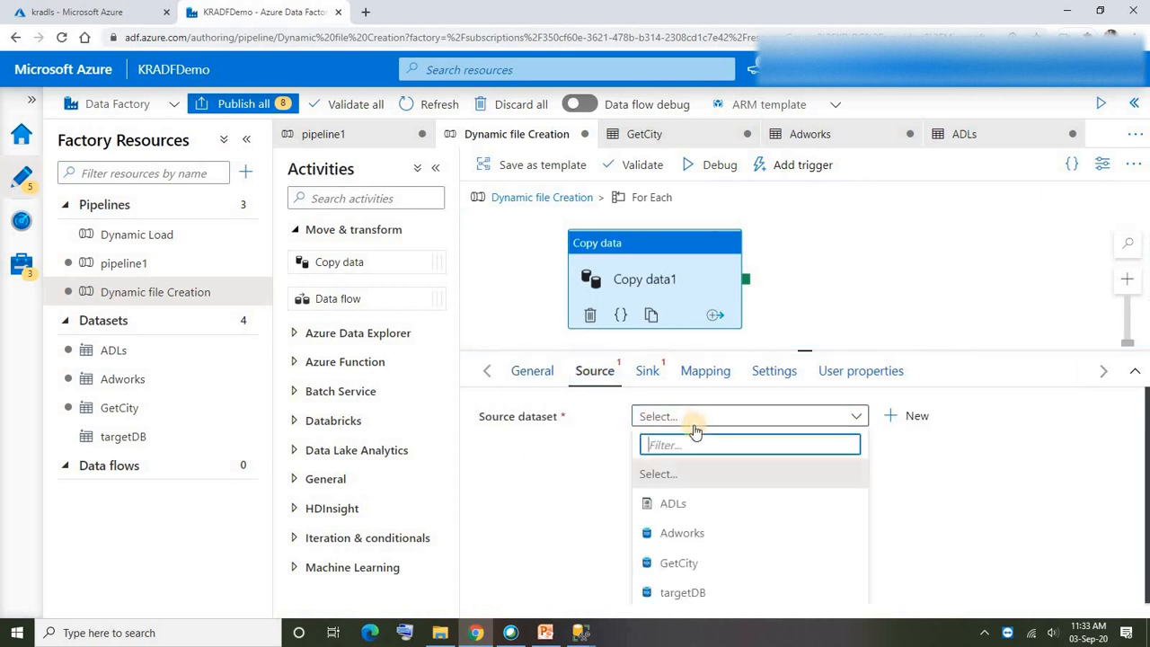
{"action": "left_click", "coordinate": [687, 534]}
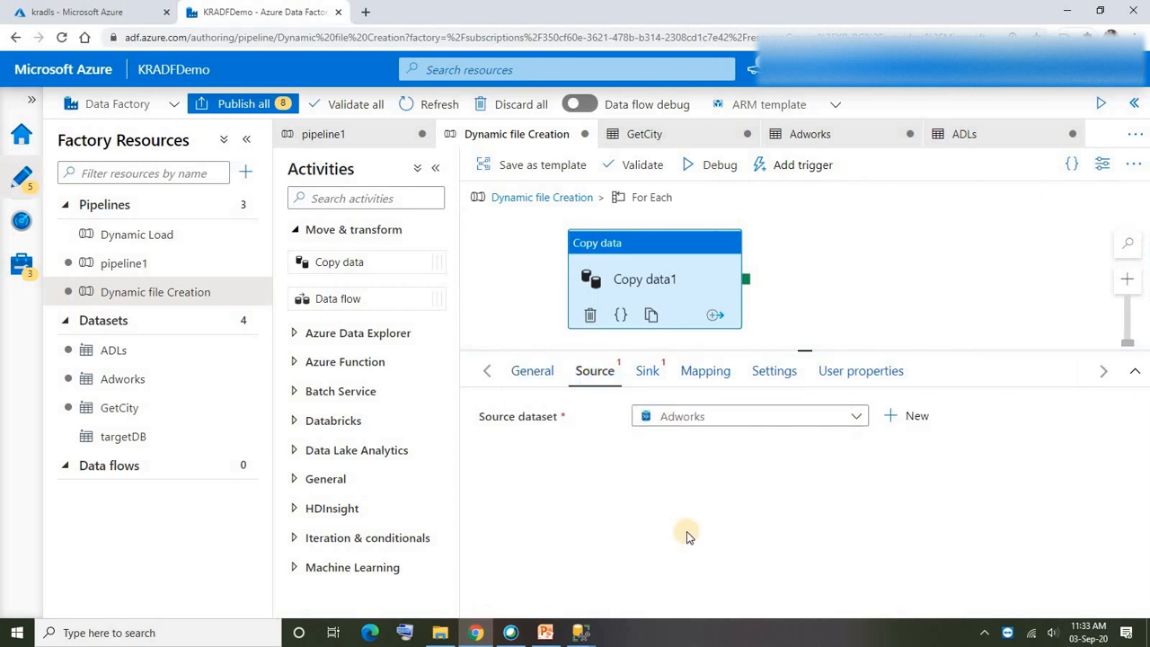
{"action": "left_click", "coordinate": [698, 452]}
- Enter select * from saleslt.address where city='' as dynamic content for the copy source query
{"action": "left_click", "coordinate": [692, 493]}
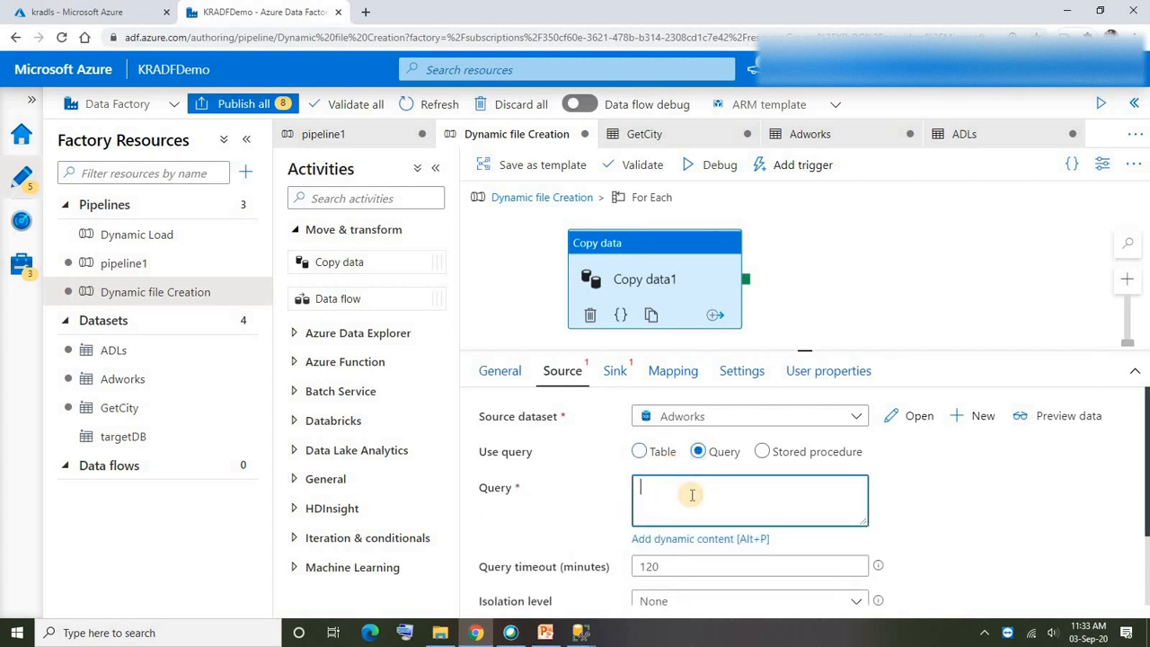
{"action": "left_click", "coordinate": [663, 541]}
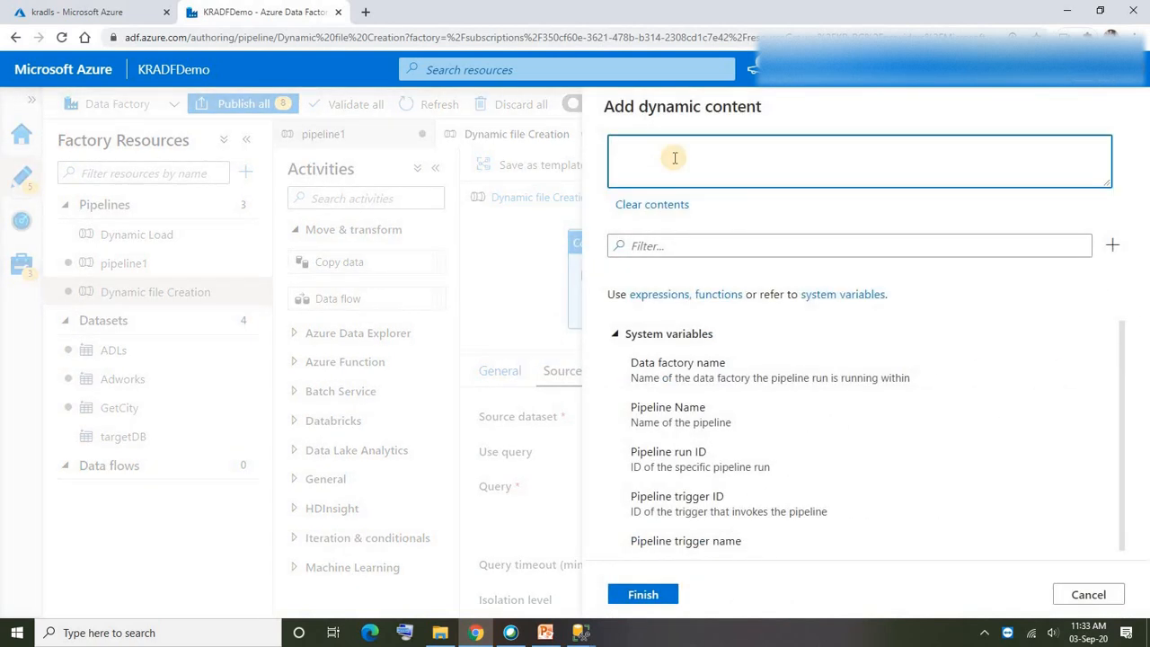
{"action": "type", "text": "select * from saleslt.addr"}
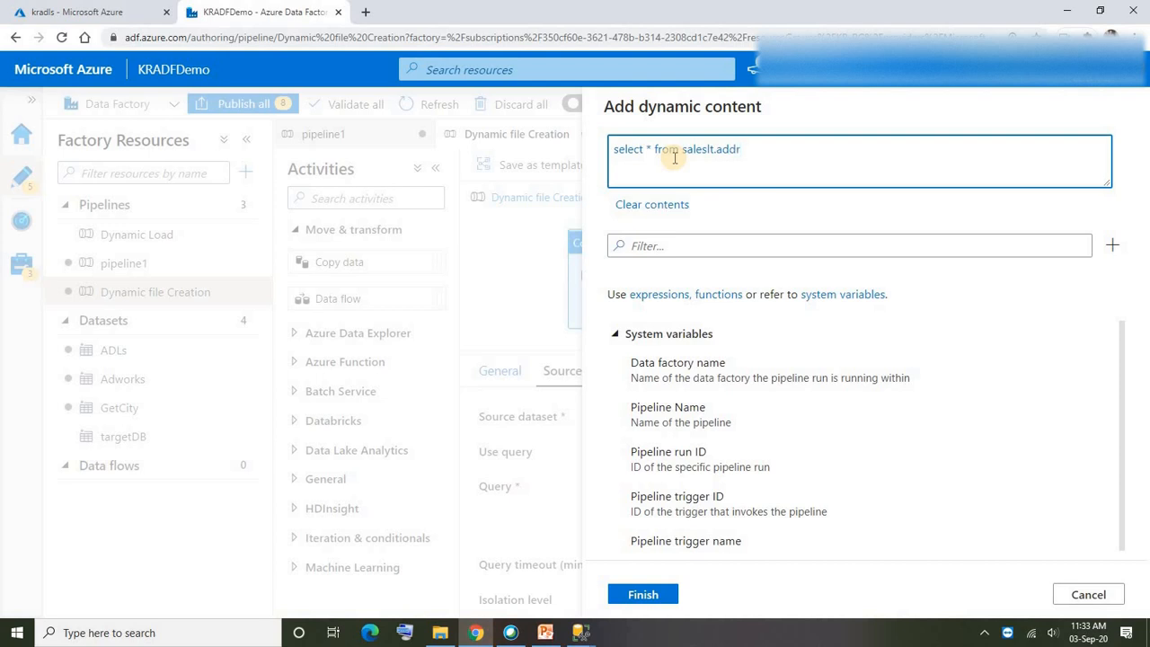
{"action": "type", "text": "ess where city='"}
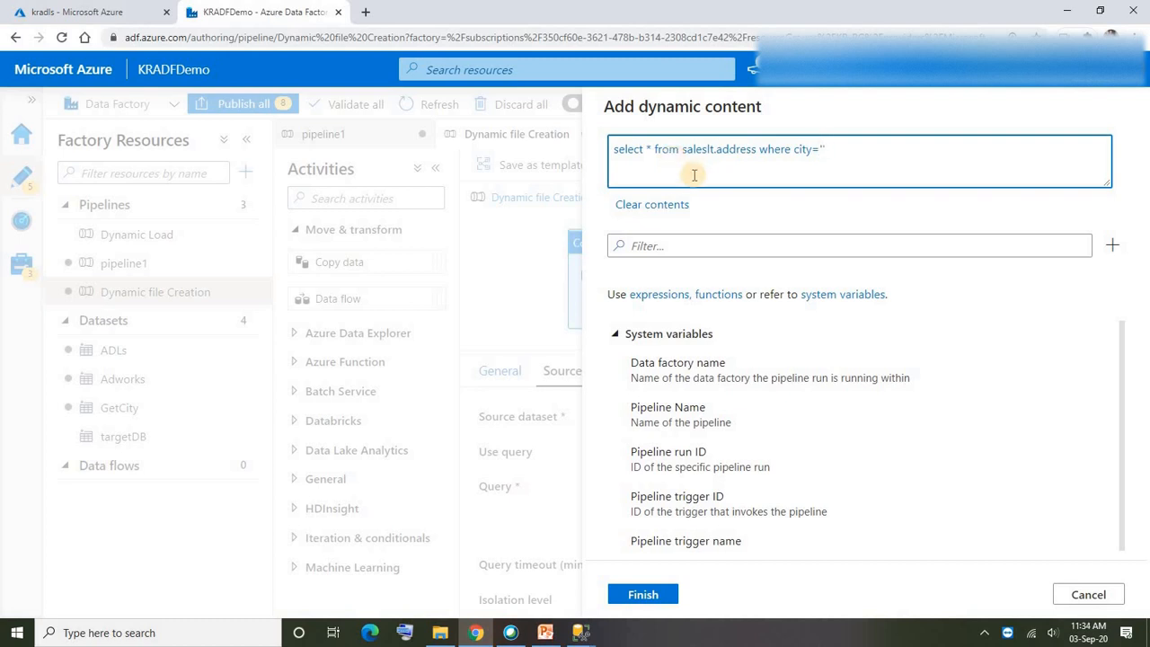
{"action": "scroll", "coordinate": [785, 383], "scroll_direction": "down", "scroll_amount": 5}
{"action": "scroll", "coordinate": [784, 383], "scroll_direction": "down", "scroll_amount": 3}
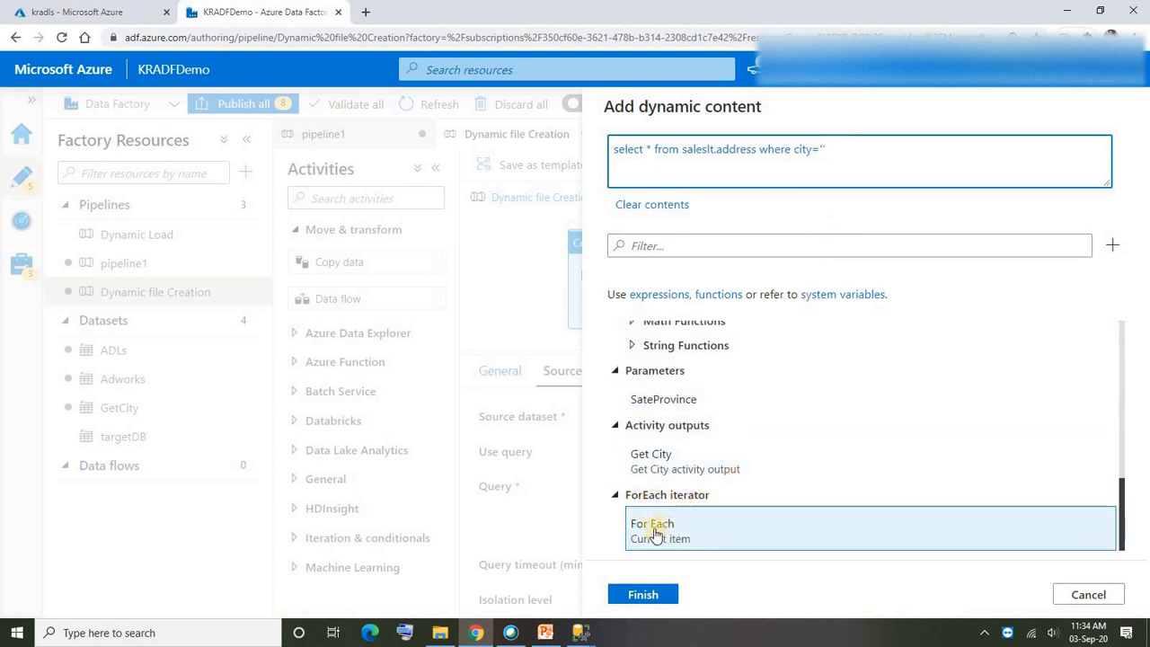
{"action": "left_click", "coordinate": [654, 533]}
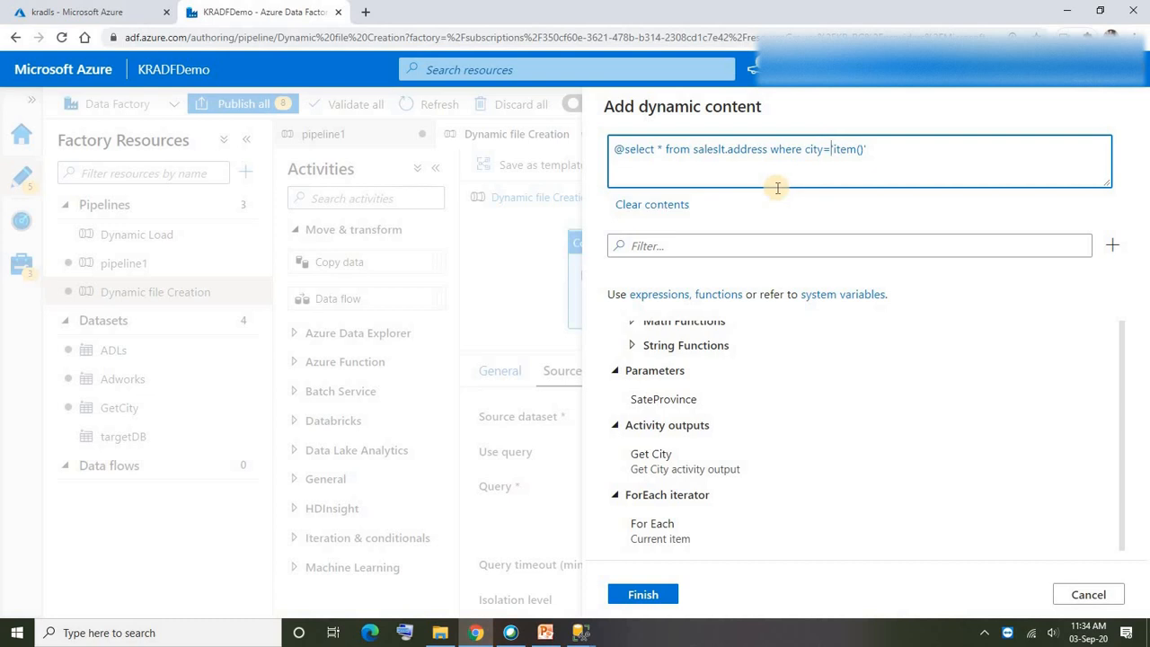
{"action": "type", "text": "@"}
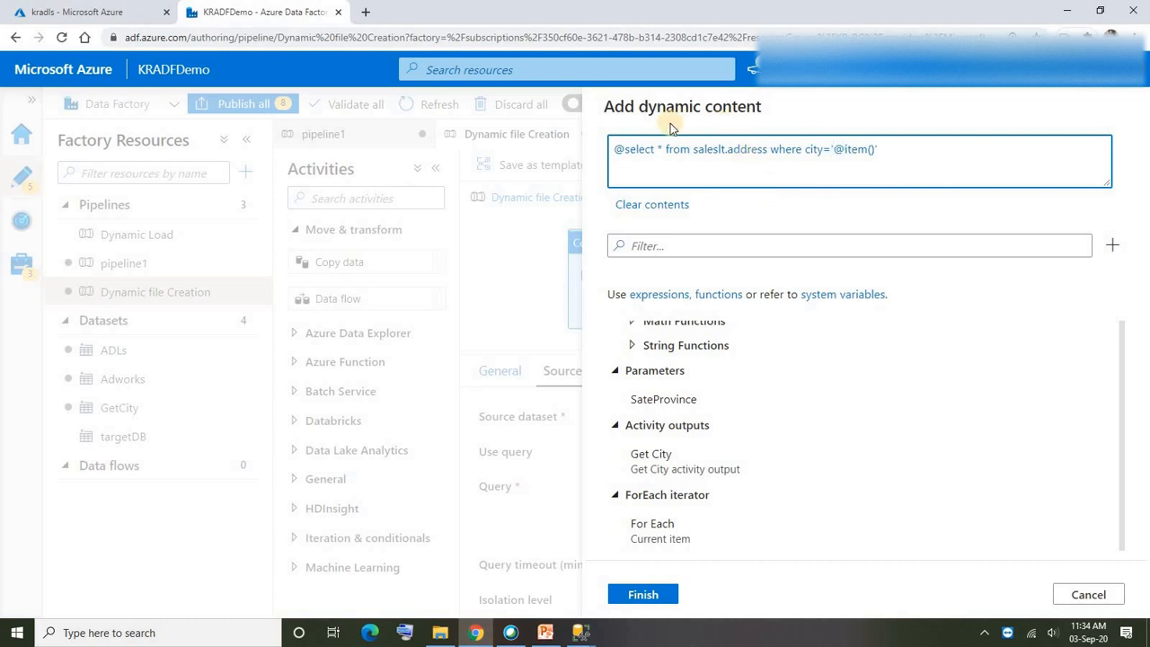
{"action": "key", "text": "BackSpace"}
{"action": "left_click", "coordinate": [867, 154]}
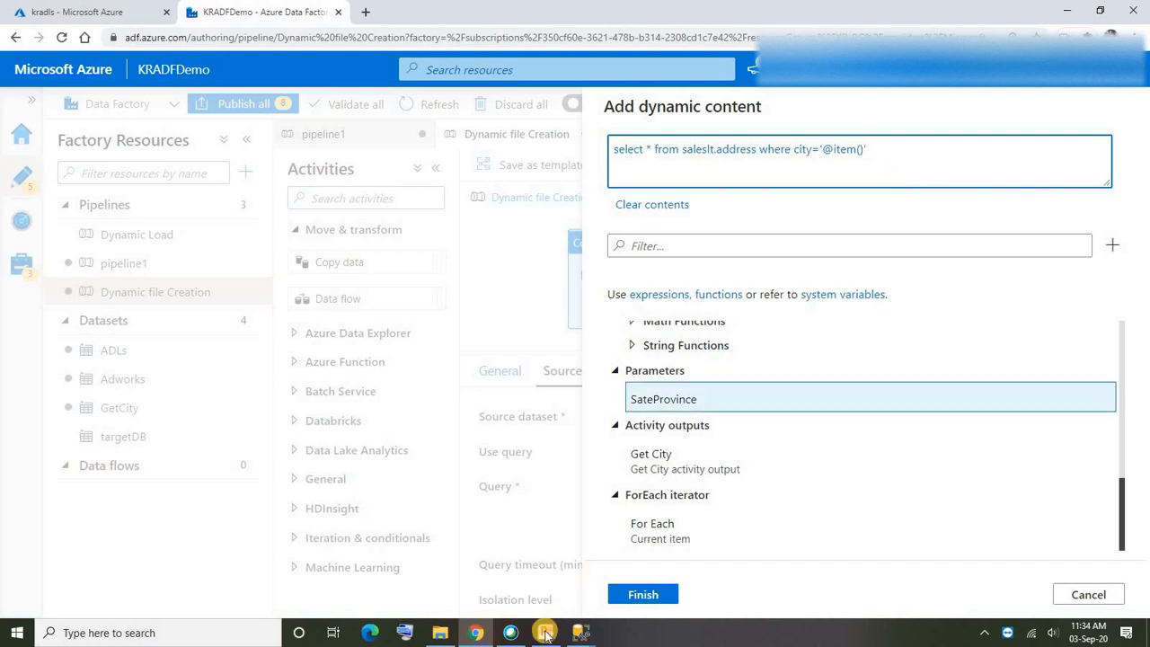
- Switch to SQL Server Management Studio, examine the city column in the distinct city query, and return to Data Factory
{"action": "left_click", "coordinate": [580, 633]}
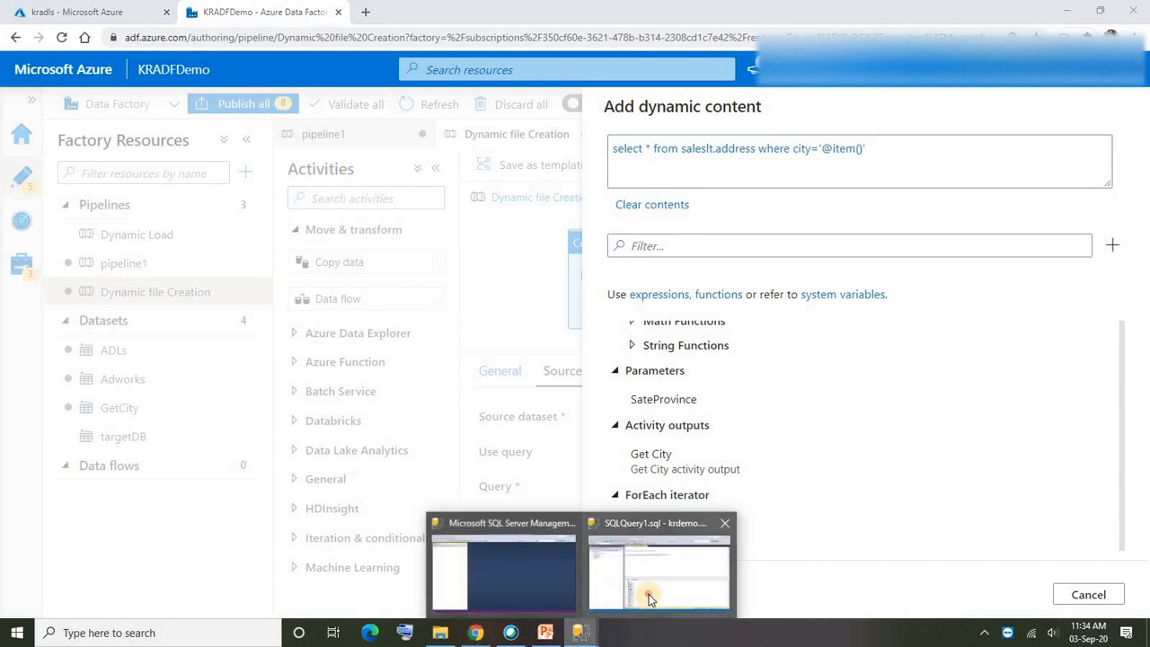
{"action": "left_click", "coordinate": [648, 594]}
{"action": "left_click", "coordinate": [421, 241]}
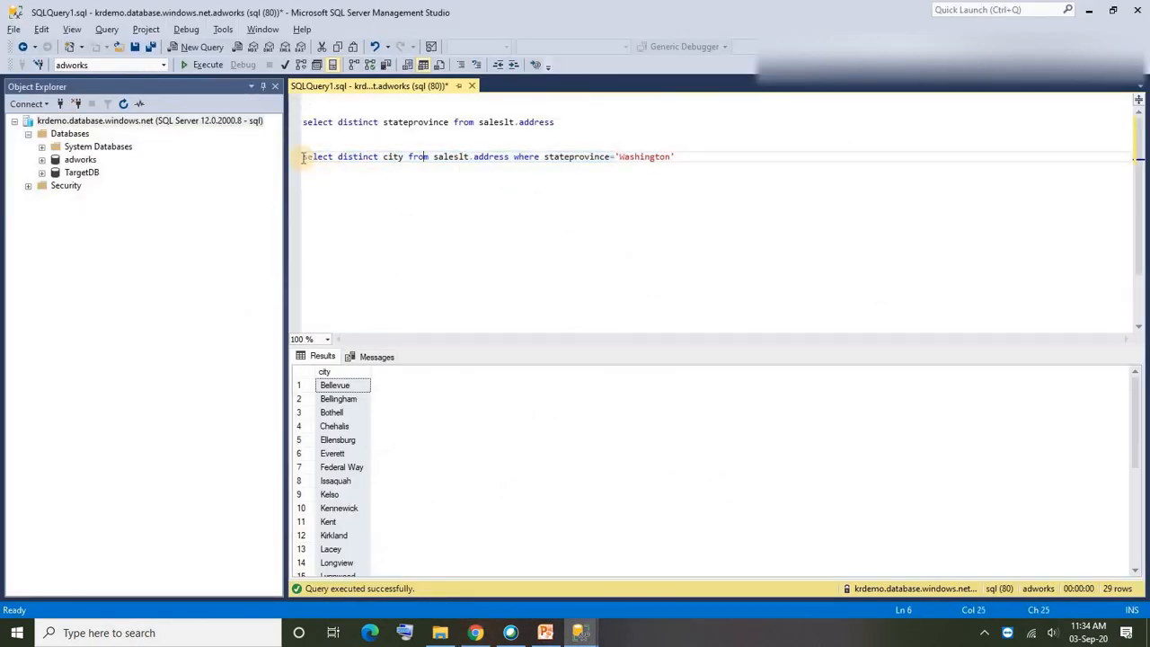
{"action": "left_click_drag", "start_coordinate": [304, 157], "coordinate": [690, 151]}
{"action": "left_click", "coordinate": [389, 158]}
{"action": "double_click", "coordinate": [389, 158]}
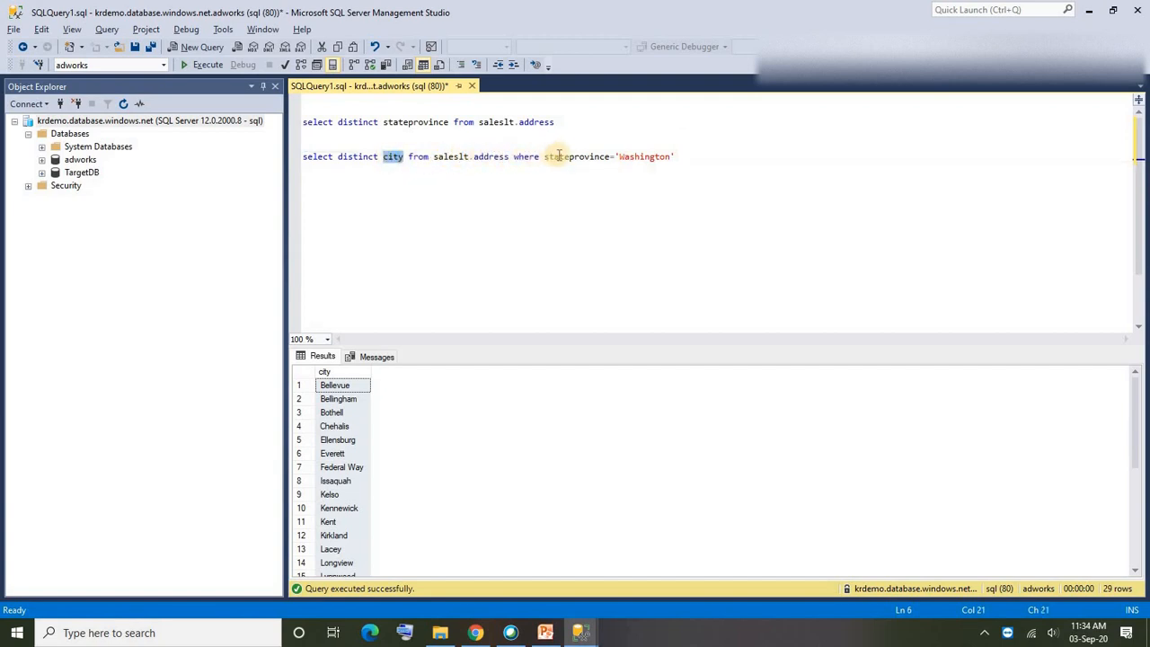
{"action": "left_click_drag", "start_coordinate": [700, 157], "coordinate": [304, 157]}
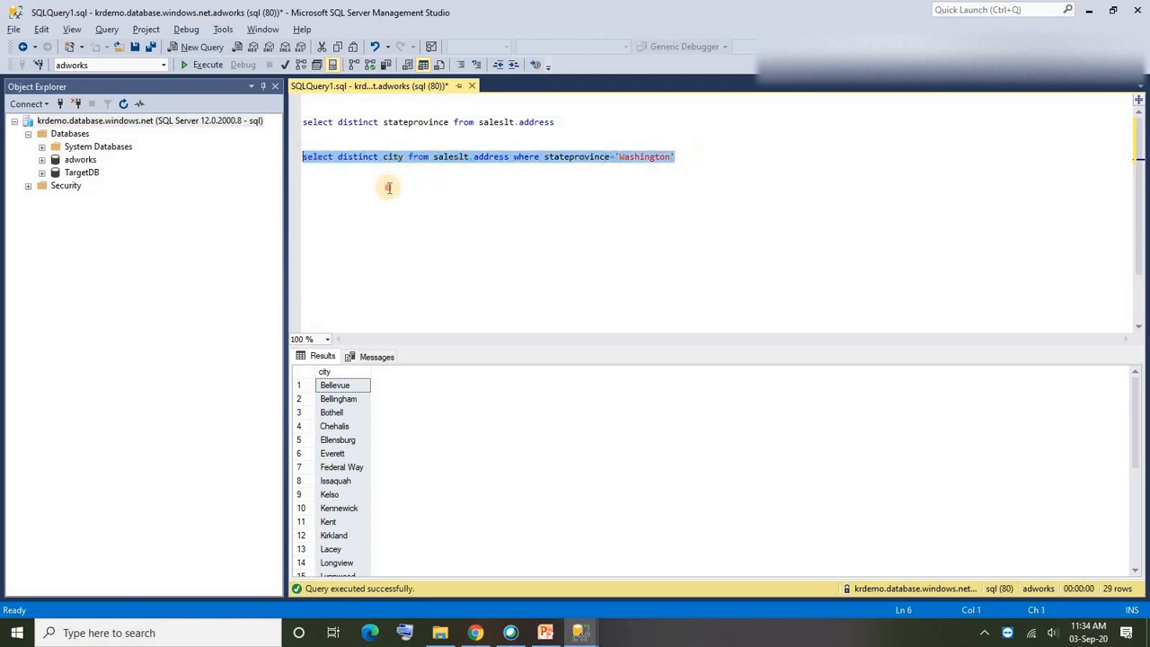
{"action": "left_click", "coordinate": [391, 164]}
{"action": "double_click", "coordinate": [392, 161]}
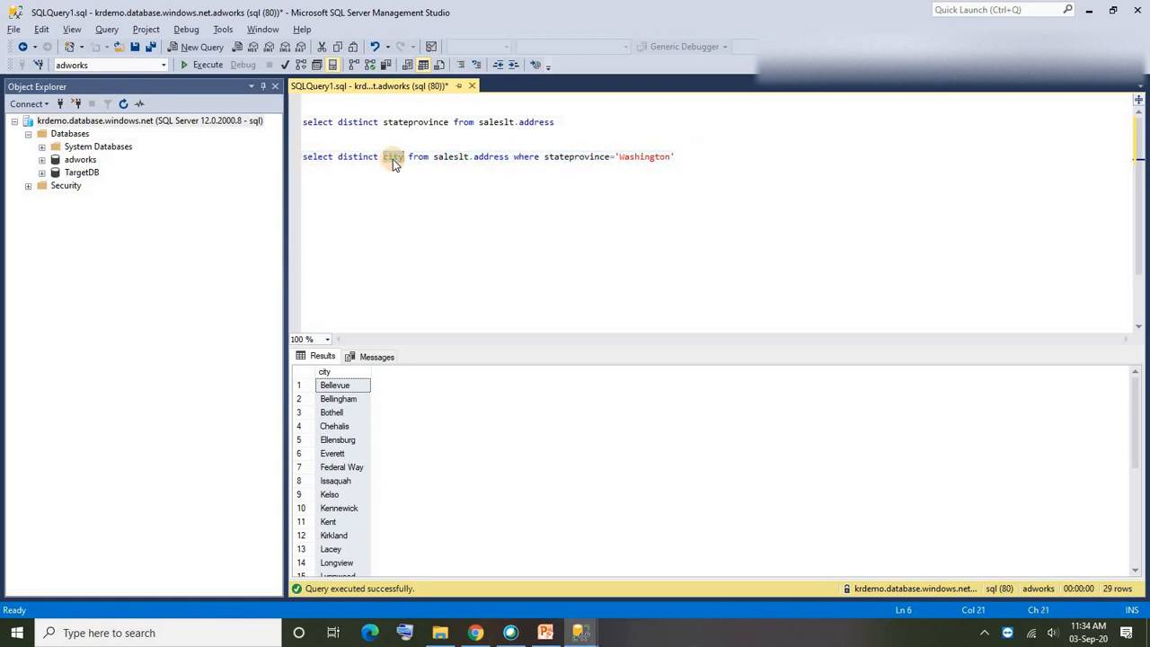
{"action": "left_click", "coordinate": [475, 636]}
{"action": "left_click", "coordinate": [864, 151]}
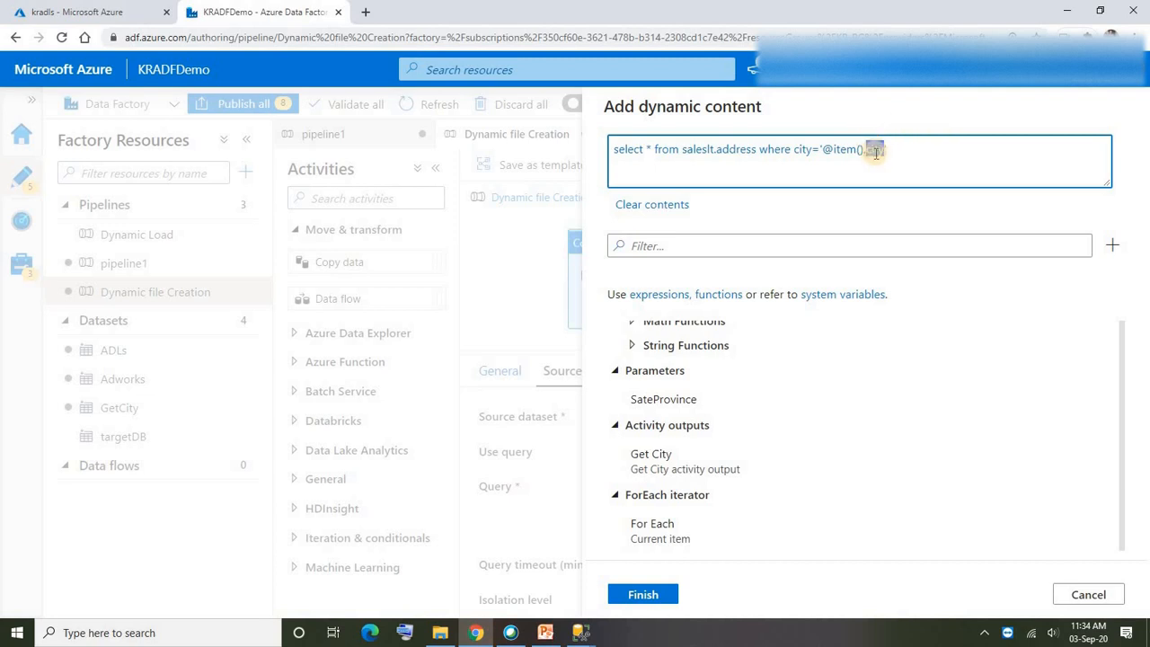
{"action": "double_click", "coordinate": [876, 149]}
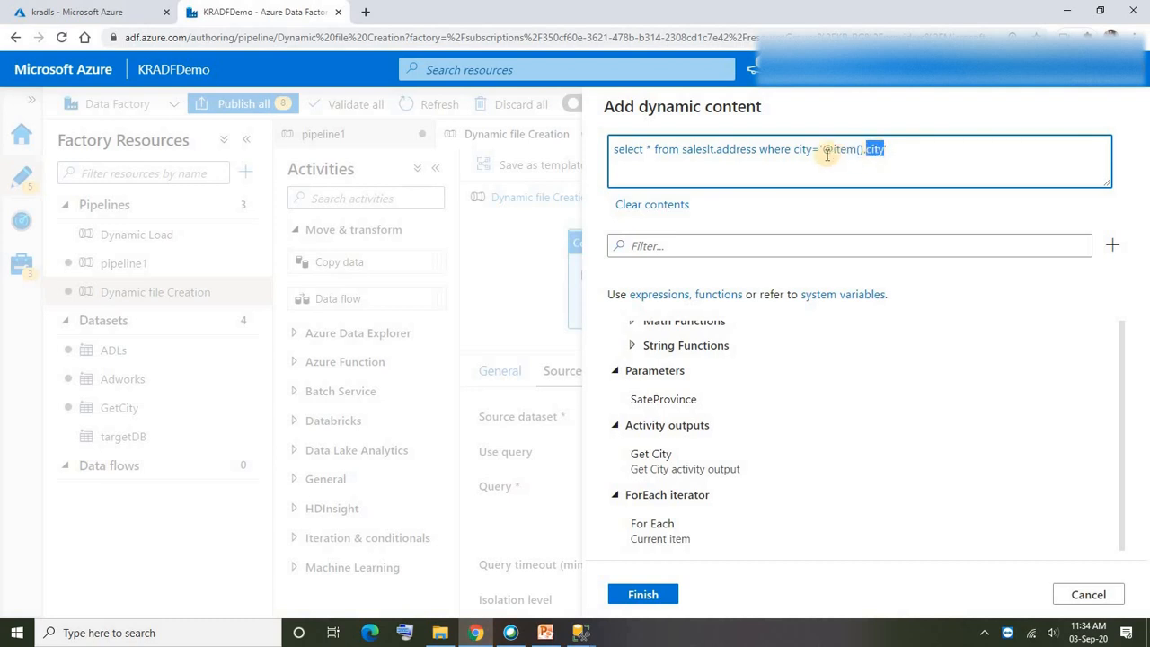
{"action": "left_click_drag", "start_coordinate": [822, 149], "coordinate": [866, 148]}
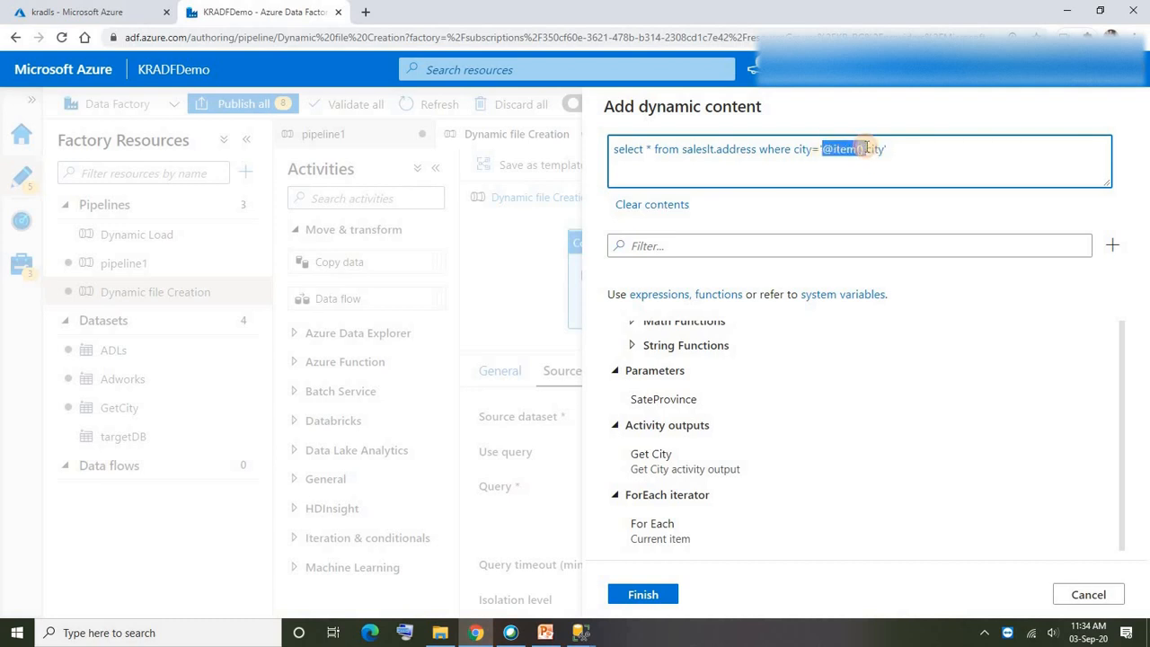
{"action": "double_click", "coordinate": [874, 150]}
{"action": "left_click", "coordinate": [909, 154]}
{"action": "left_click_drag", "start_coordinate": [823, 151], "coordinate": [865, 150]}
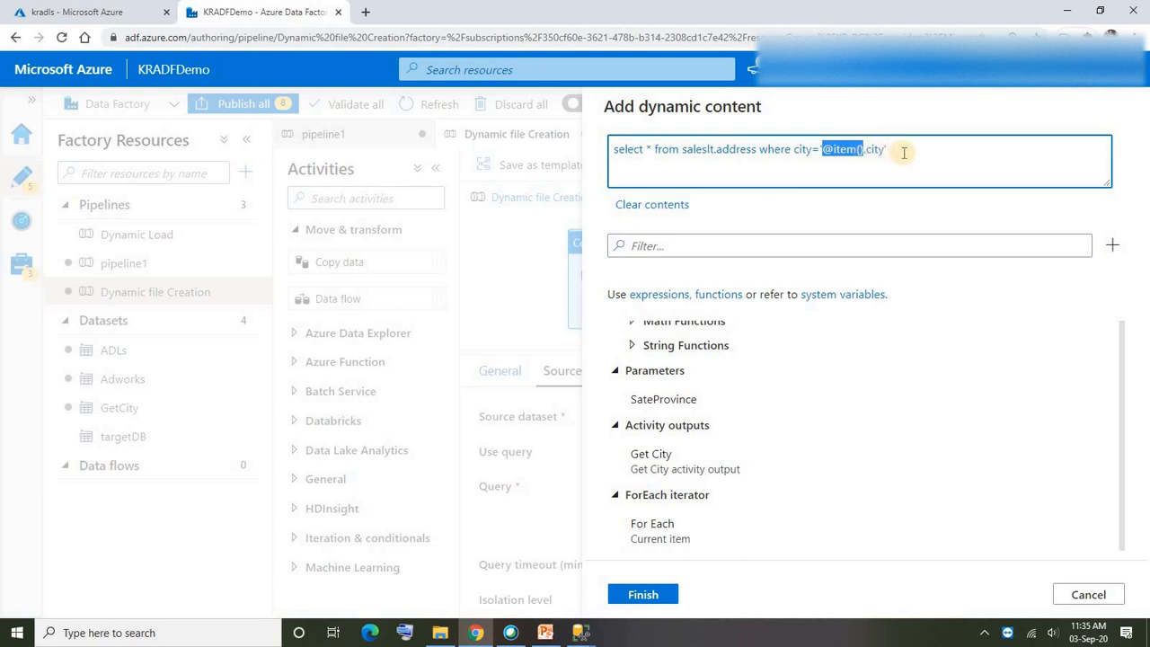
{"action": "left_click", "coordinate": [911, 151]}
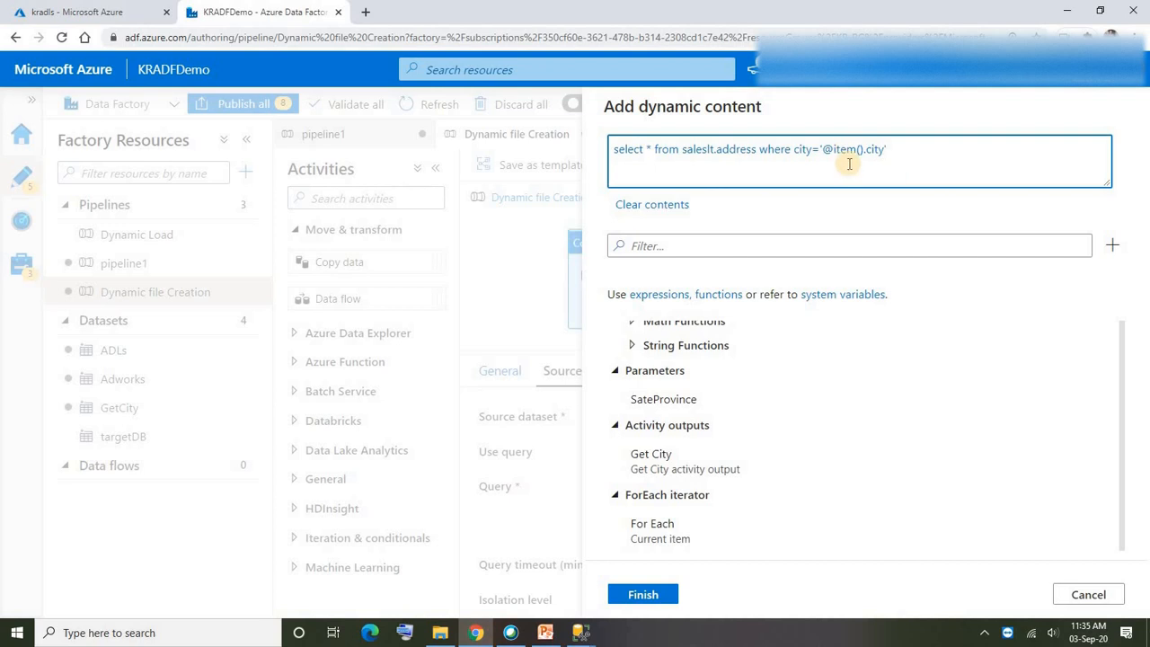
- Wrap item().city in braces so the condition reads city='@{item().city}', and apply the dynamic content to the source query
{"action": "type", "text": "{"}
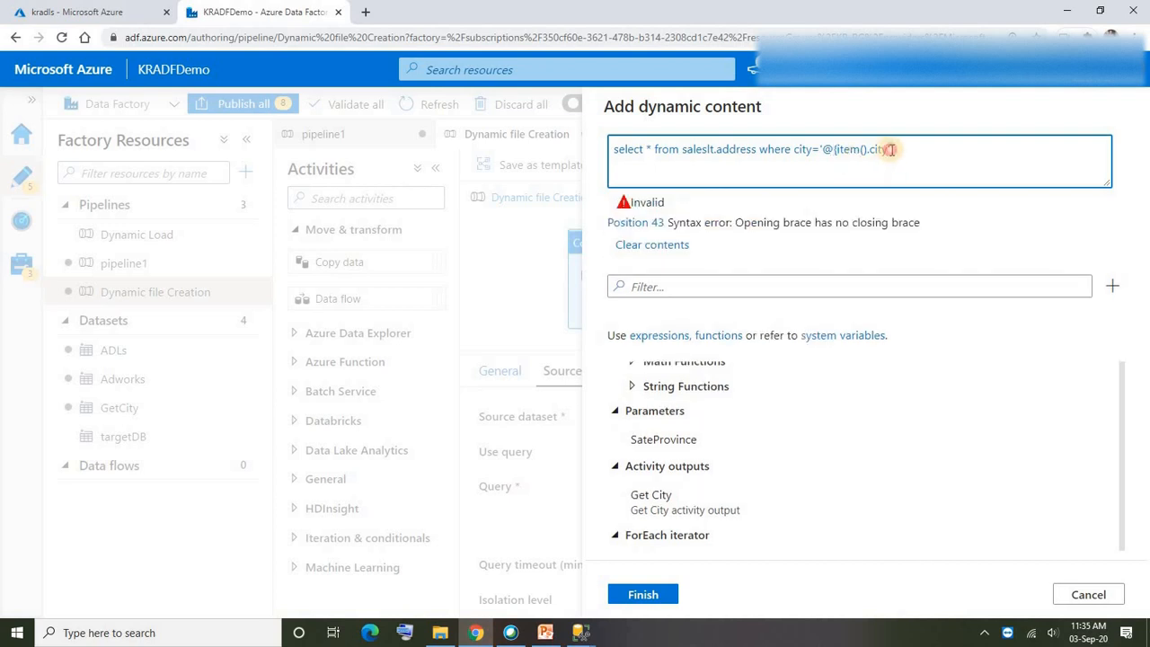
{"action": "type", "text": "}'"}
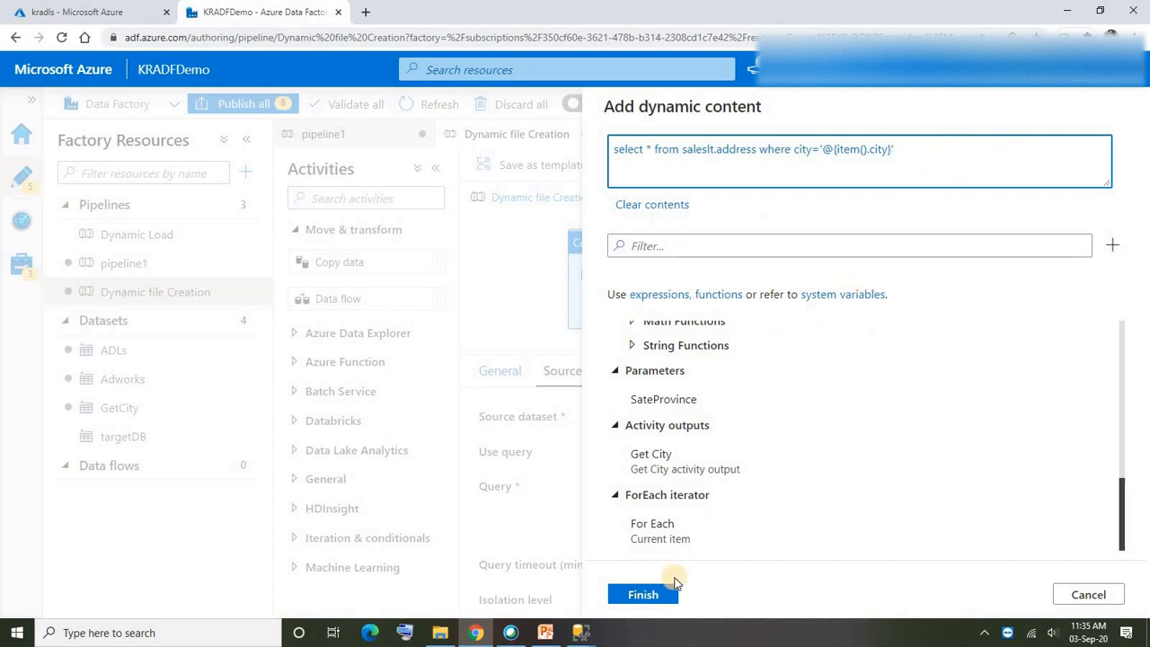
{"action": "left_click", "coordinate": [642, 595]}
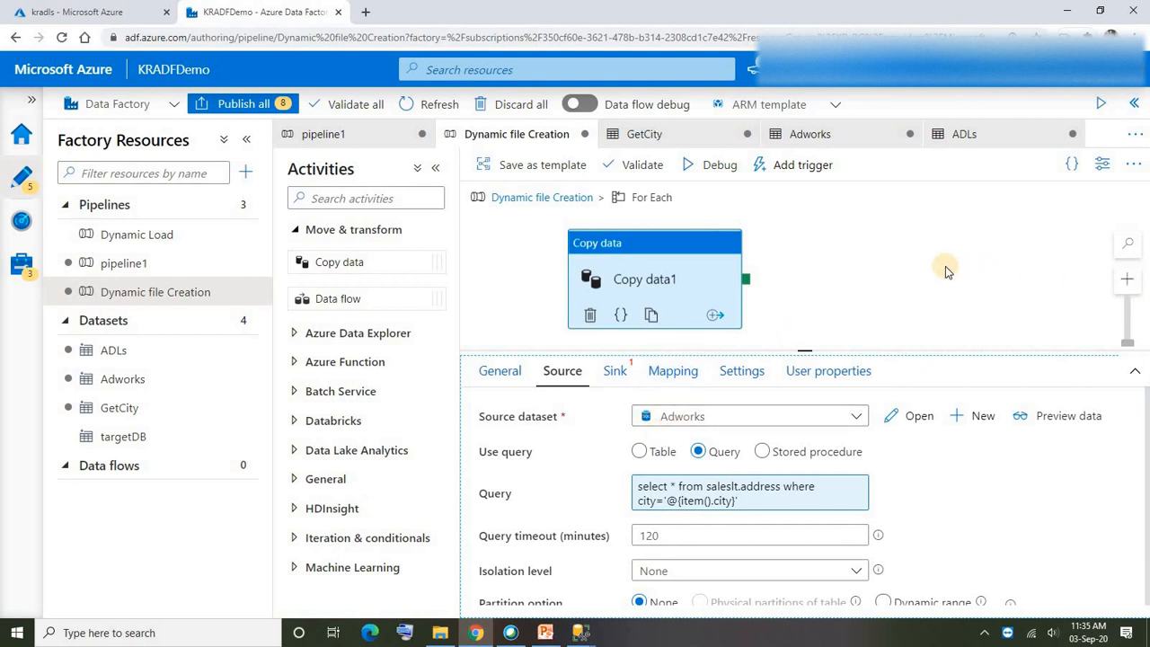
- Set the Copy data activity's sink dataset to ADLs
{"action": "left_click", "coordinate": [614, 374]}
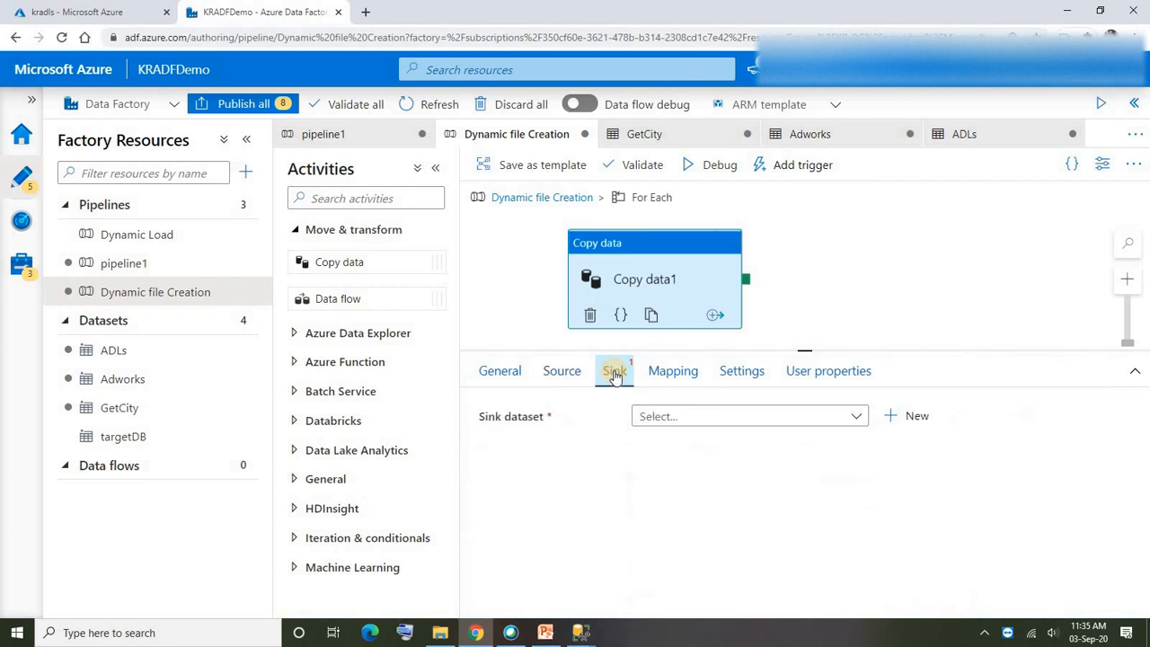
{"action": "left_click", "coordinate": [840, 418]}
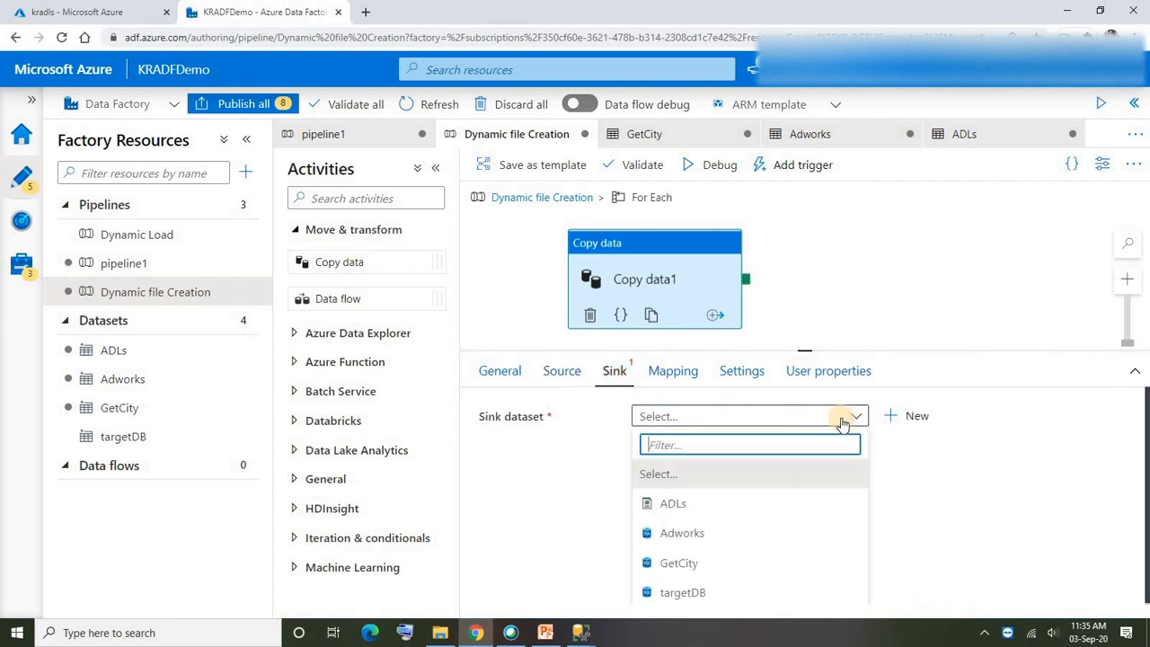
{"action": "left_click", "coordinate": [672, 506]}
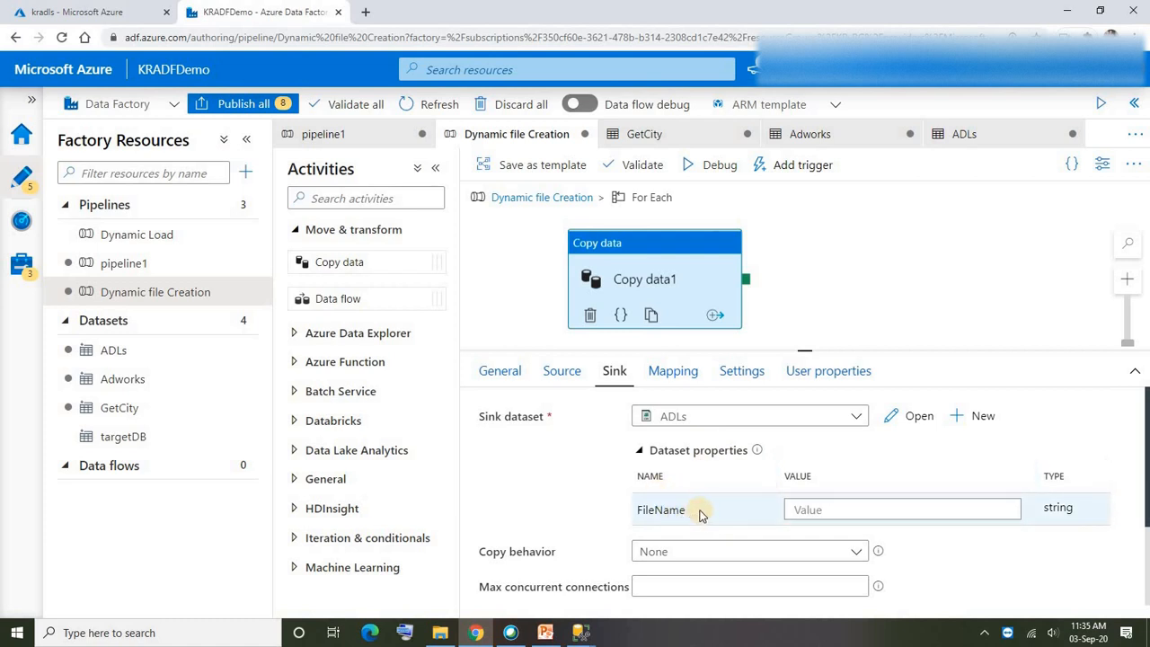
{"action": "left_click", "coordinate": [849, 510]}
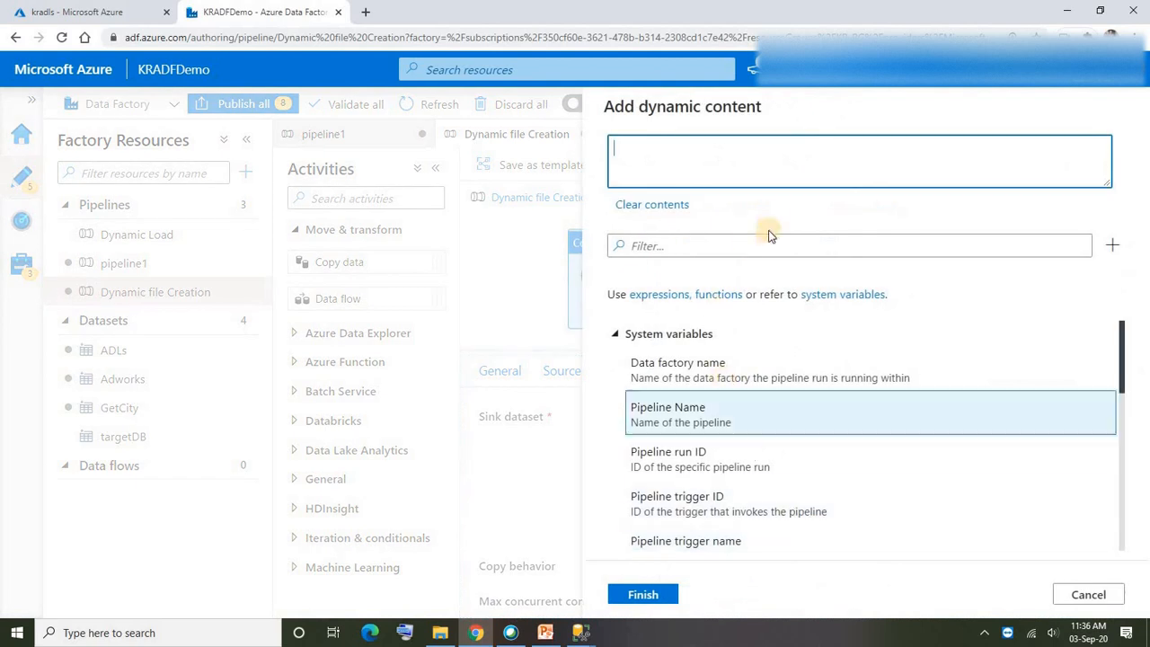
{"action": "left_click", "coordinate": [751, 153]}
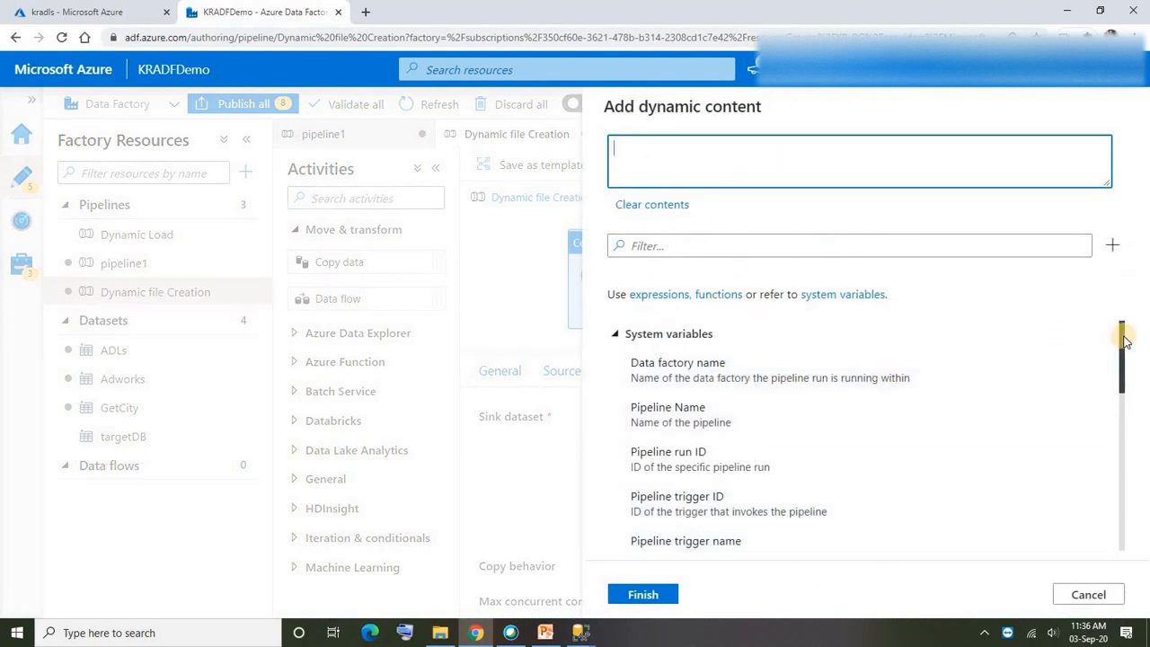
{"action": "left_click_drag", "start_coordinate": [1123, 336], "coordinate": [1129, 509]}
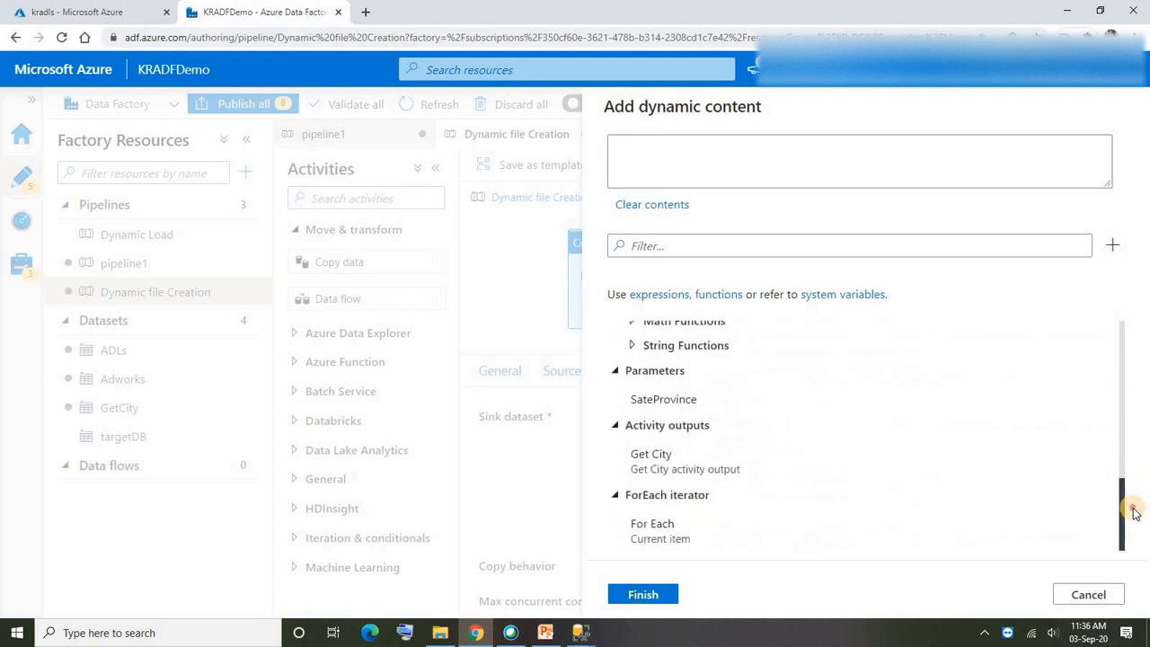
{"action": "left_click", "coordinate": [667, 539]}
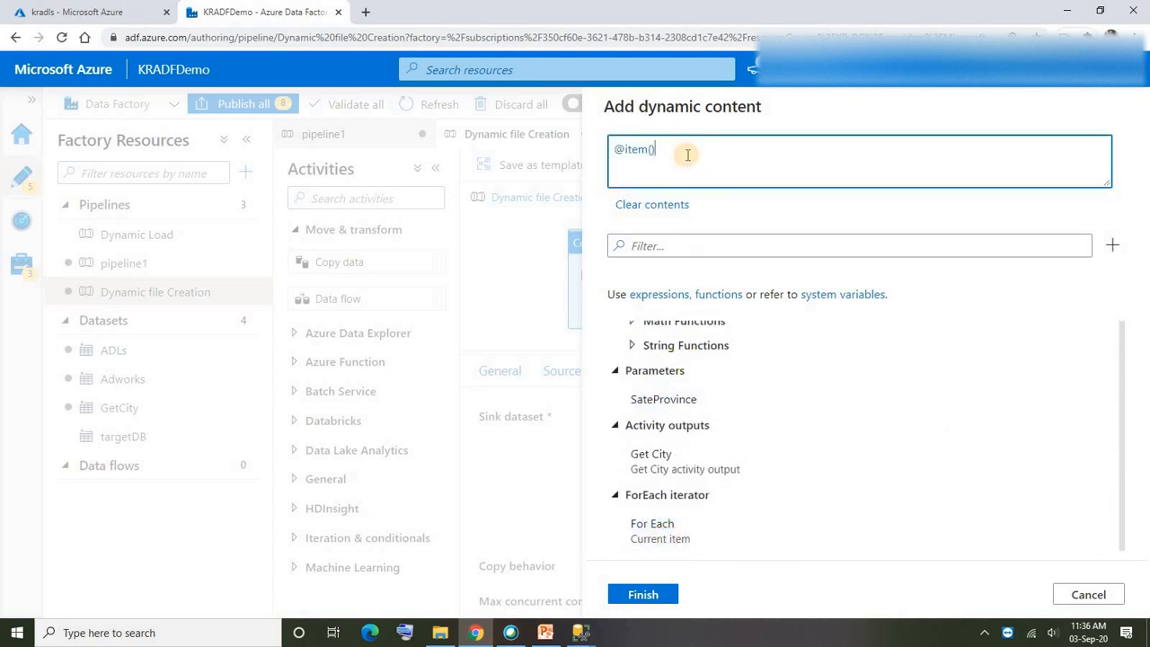
{"action": "type", "text": ".city"}
{"action": "left_click", "coordinate": [666, 597]}
{"action": "scroll", "coordinate": [655, 530], "scroll_direction": "down", "scroll_amount": 3}
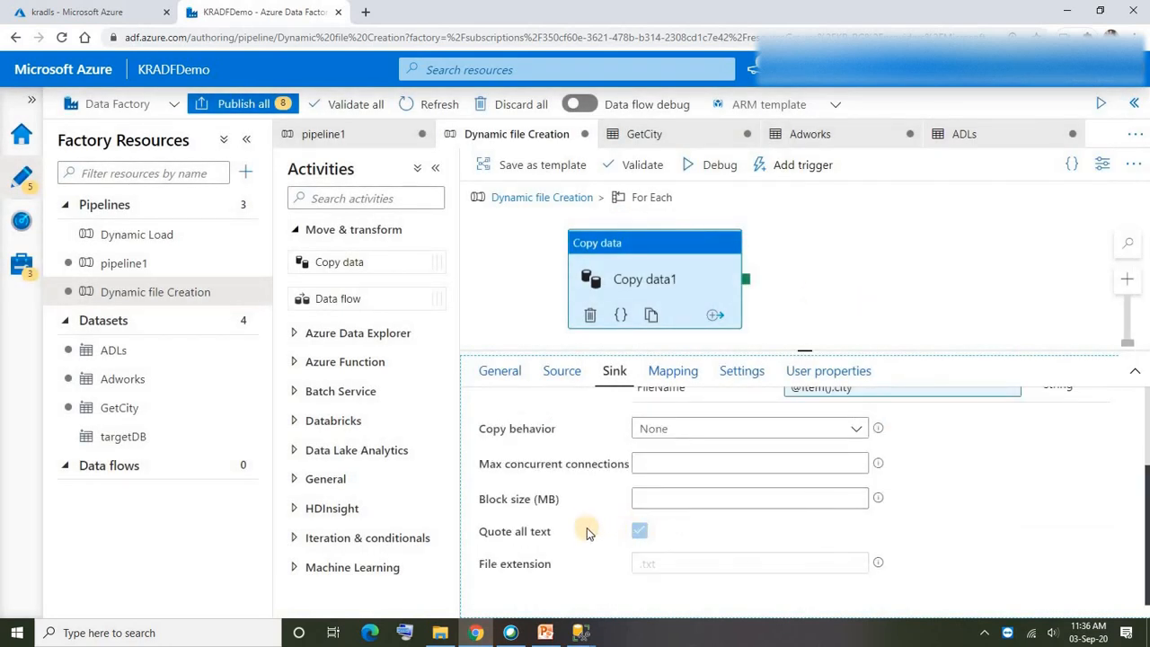
{"action": "scroll", "coordinate": [585, 531], "scroll_direction": "up", "scroll_amount": 3}
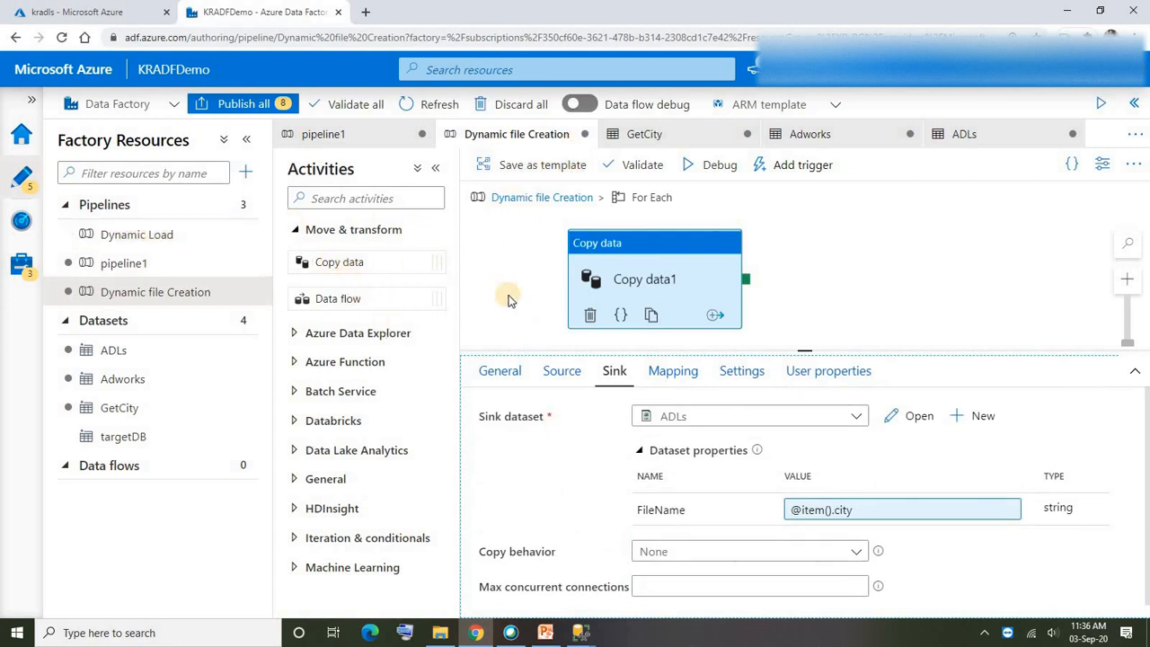
- Return to the Dynamic file Creation pipeline and turn off First row only for the Get City lookup
{"action": "left_click", "coordinate": [523, 197]}
{"action": "left_click", "coordinate": [580, 222]}
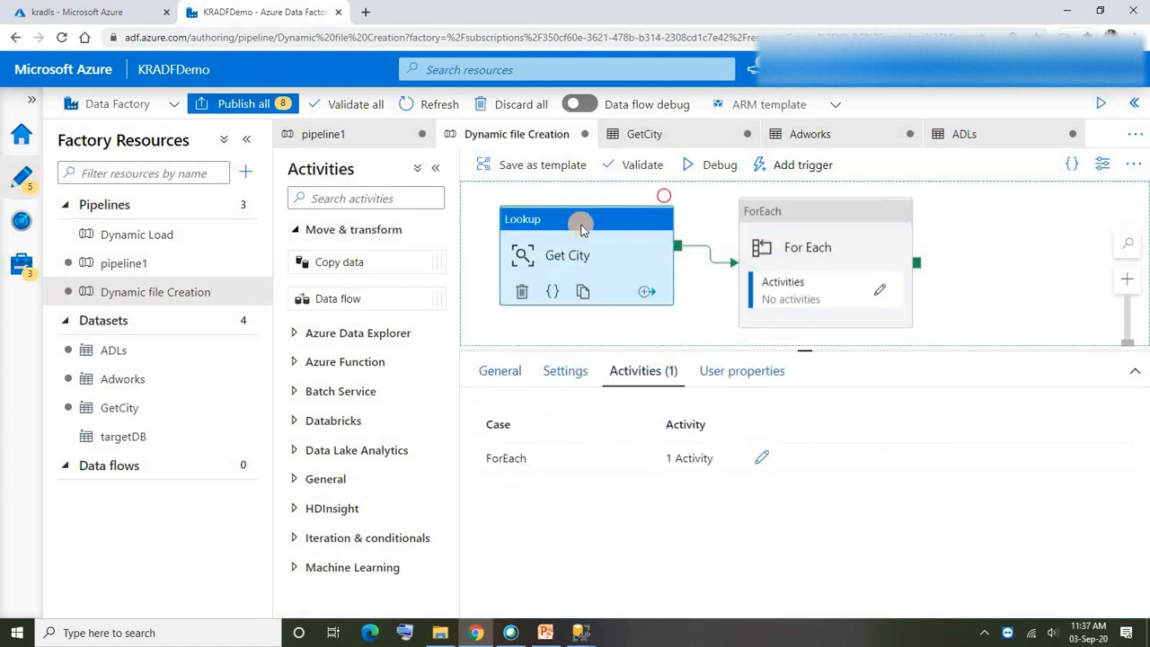
{"action": "left_click", "coordinate": [564, 372]}
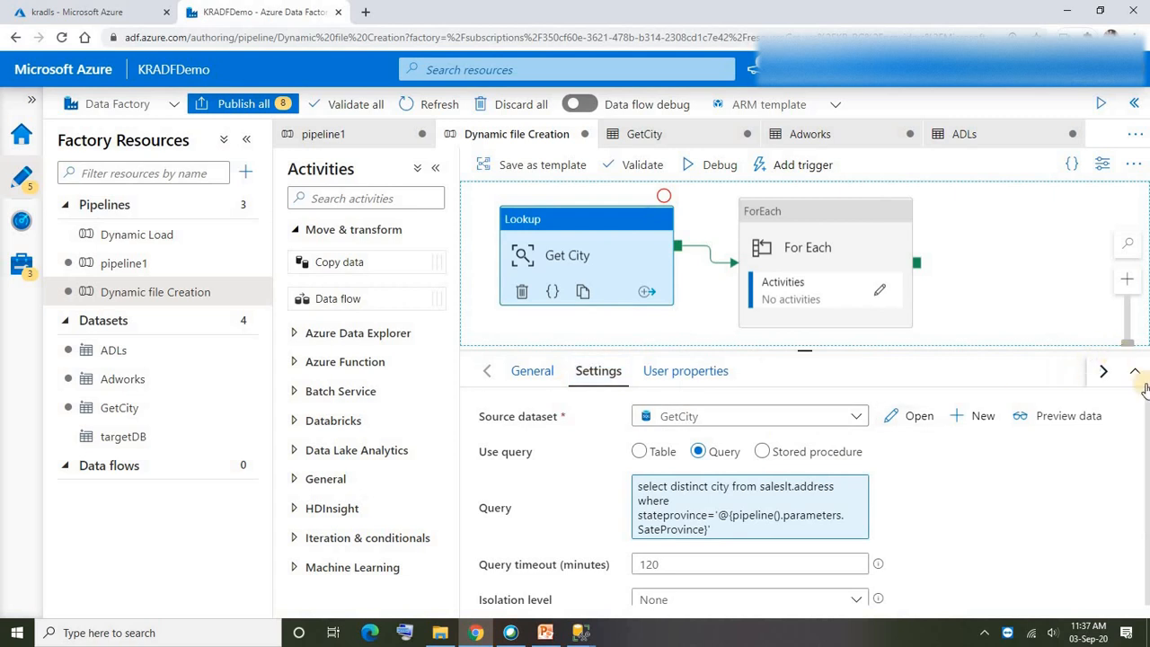
{"action": "scroll", "coordinate": [1147, 427], "scroll_direction": "down", "scroll_amount": 1}
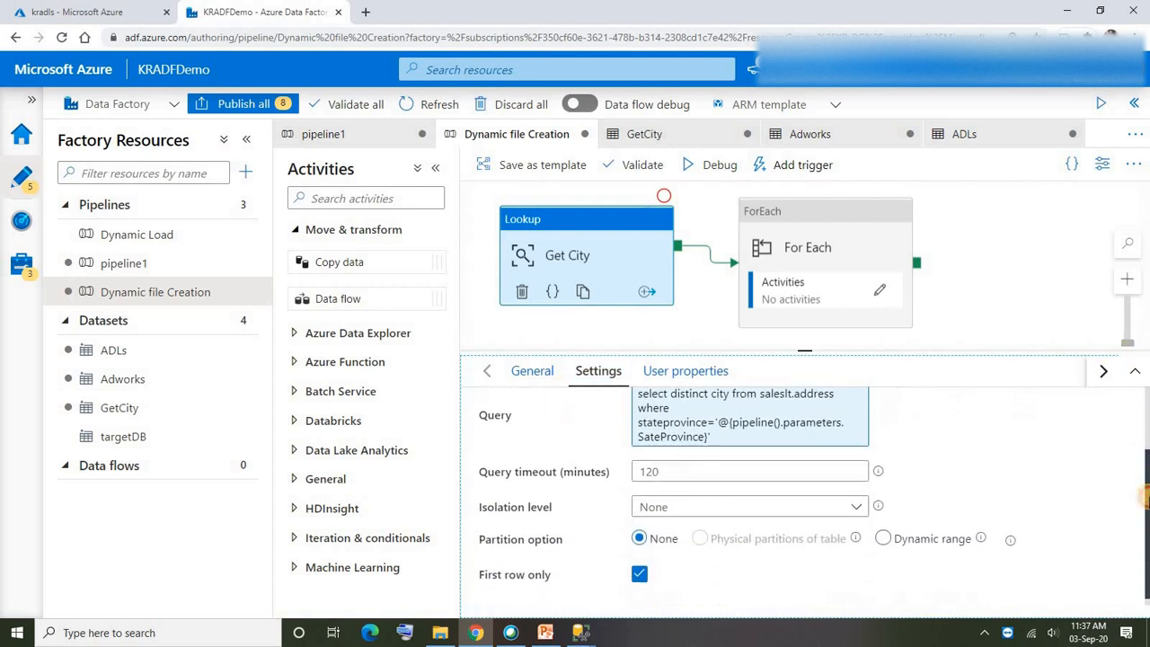
{"action": "left_click", "coordinate": [640, 567]}
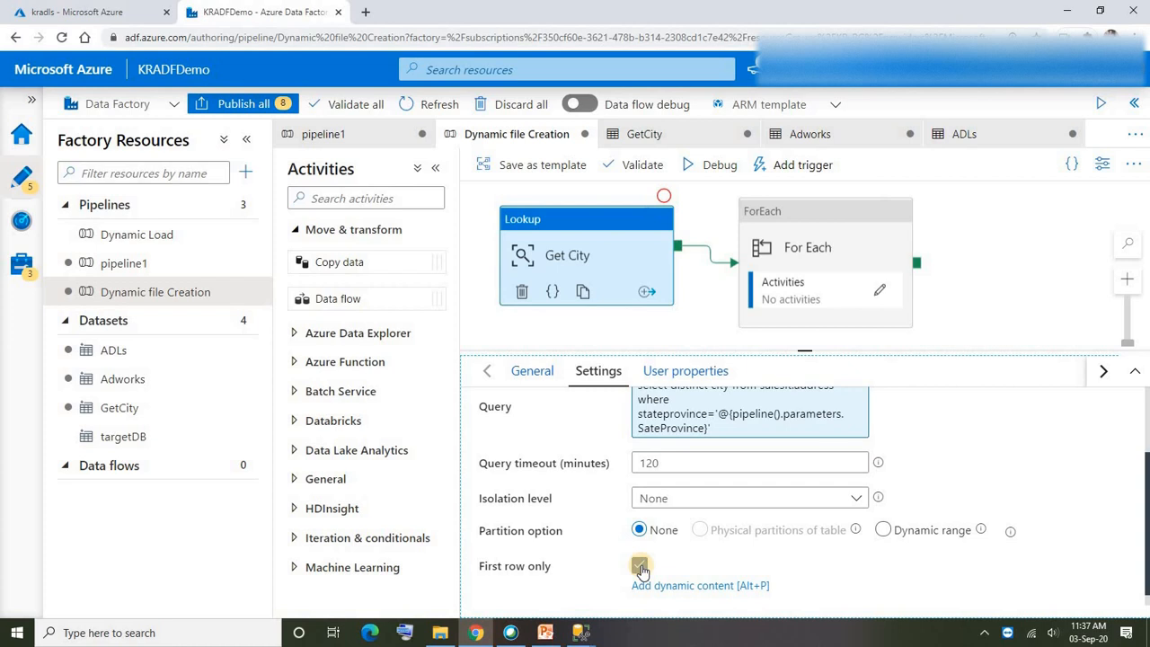
{"action": "left_click", "coordinate": [642, 568]}
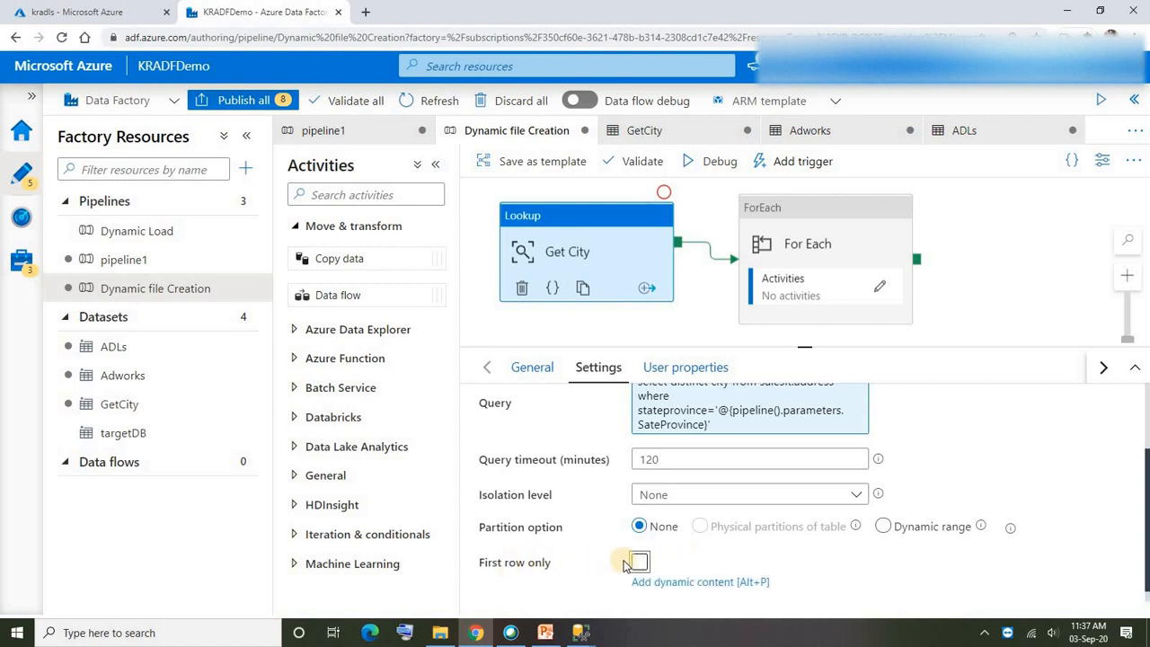
- Start a debug run of the pipeline with SateProvince as texas and show the run output
{"action": "left_click", "coordinate": [518, 238]}
{"action": "left_click", "coordinate": [679, 355]}
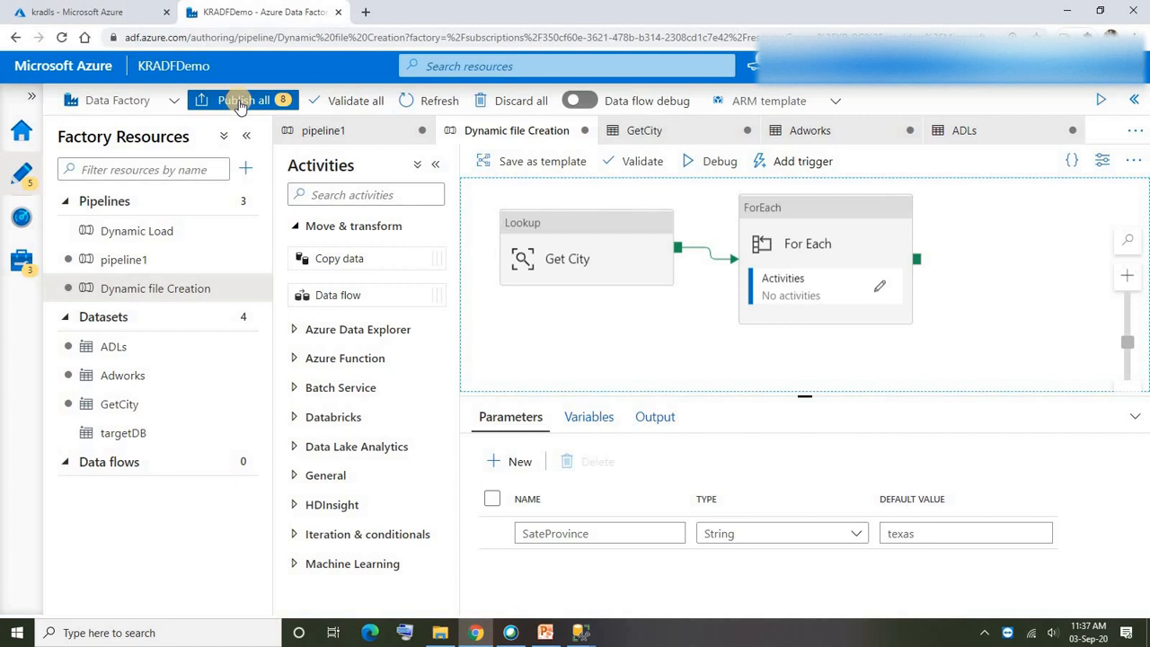
{"action": "left_click", "coordinate": [716, 164]}
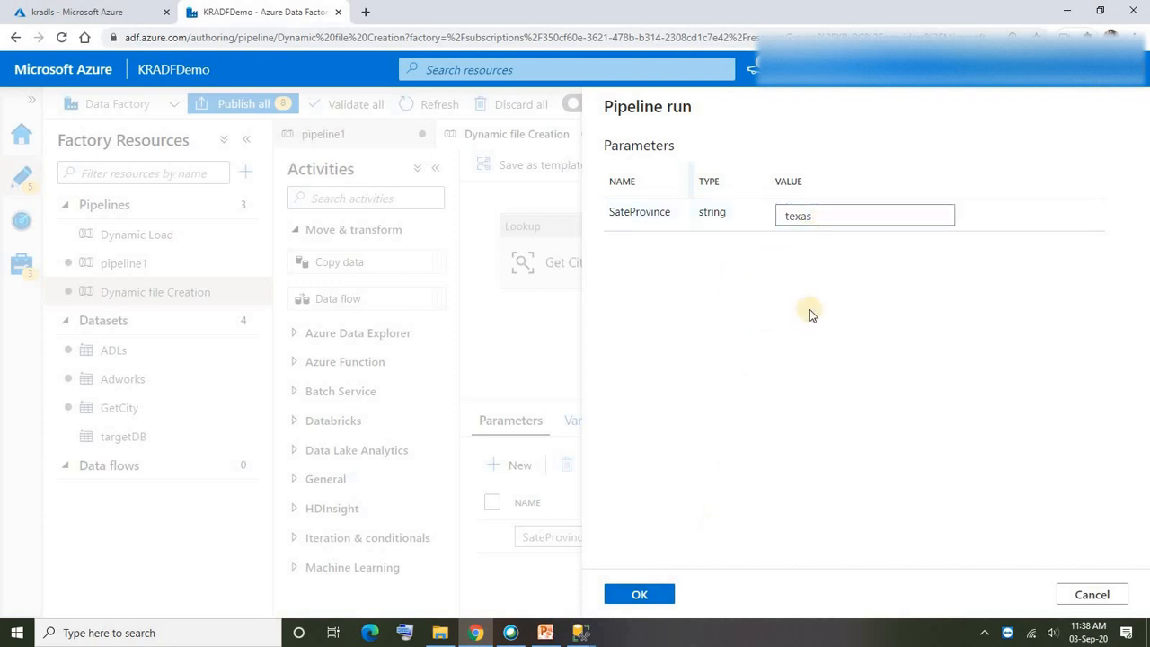
{"action": "left_click", "coordinate": [648, 596]}
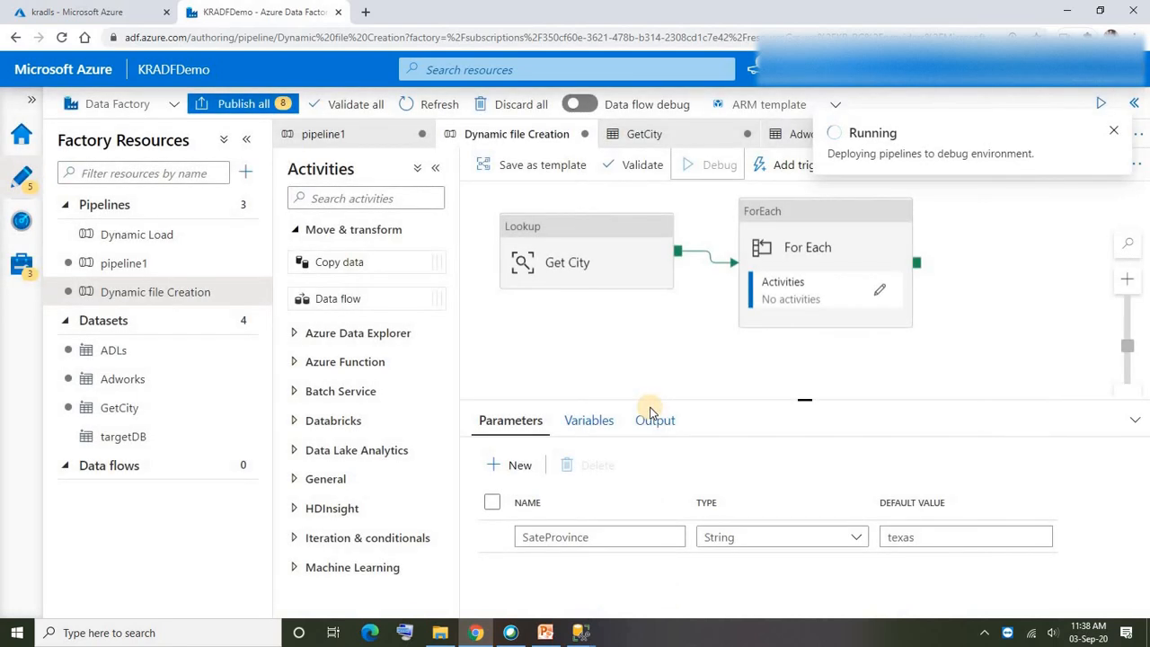
{"action": "left_click", "coordinate": [654, 419]}
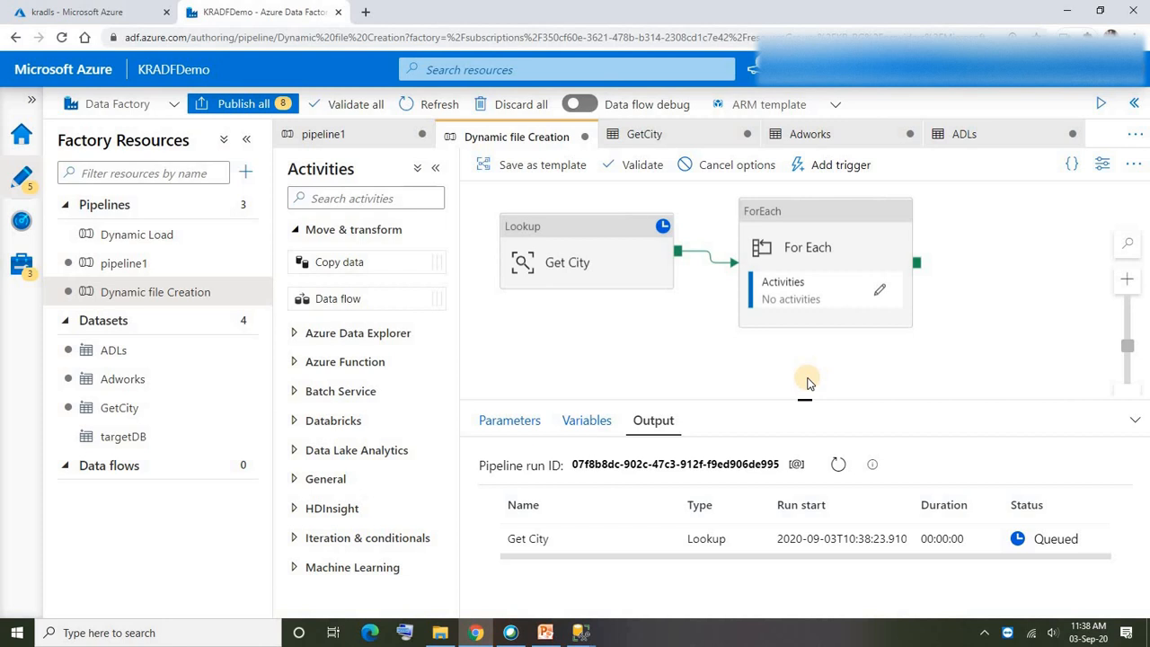
- Look through the activity runs and examine the source query in the input of two Copy data1 runs
{"action": "left_click_drag", "start_coordinate": [1147, 424], "coordinate": [1148, 595]}
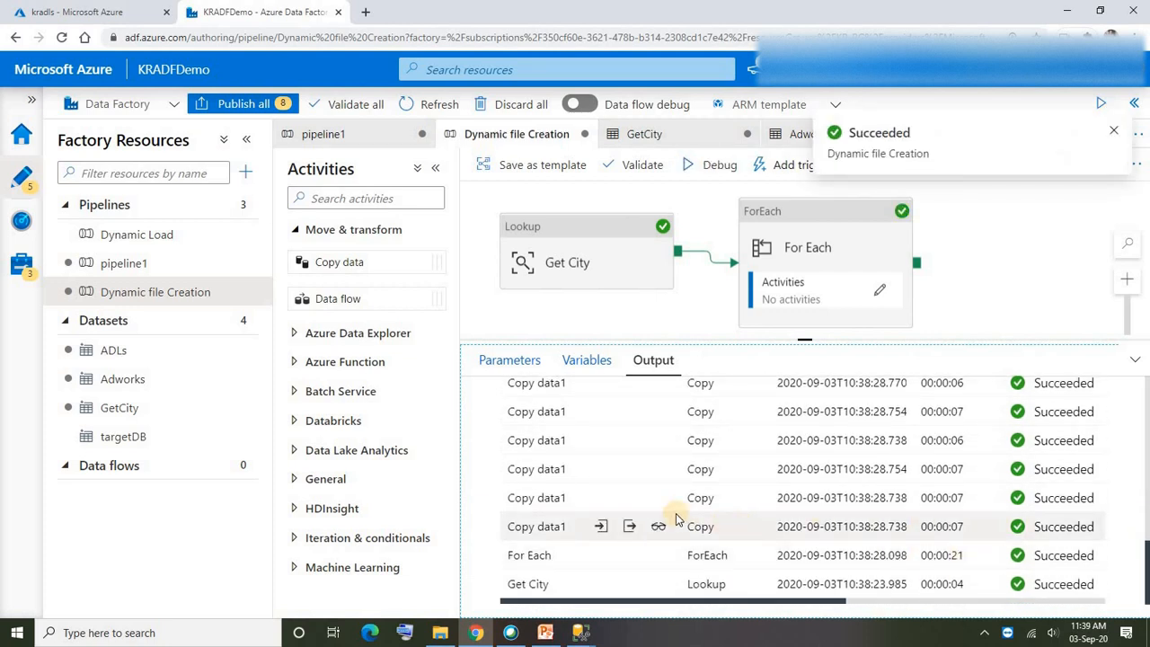
{"action": "scroll", "coordinate": [673, 519], "scroll_direction": "up", "scroll_amount": 4}
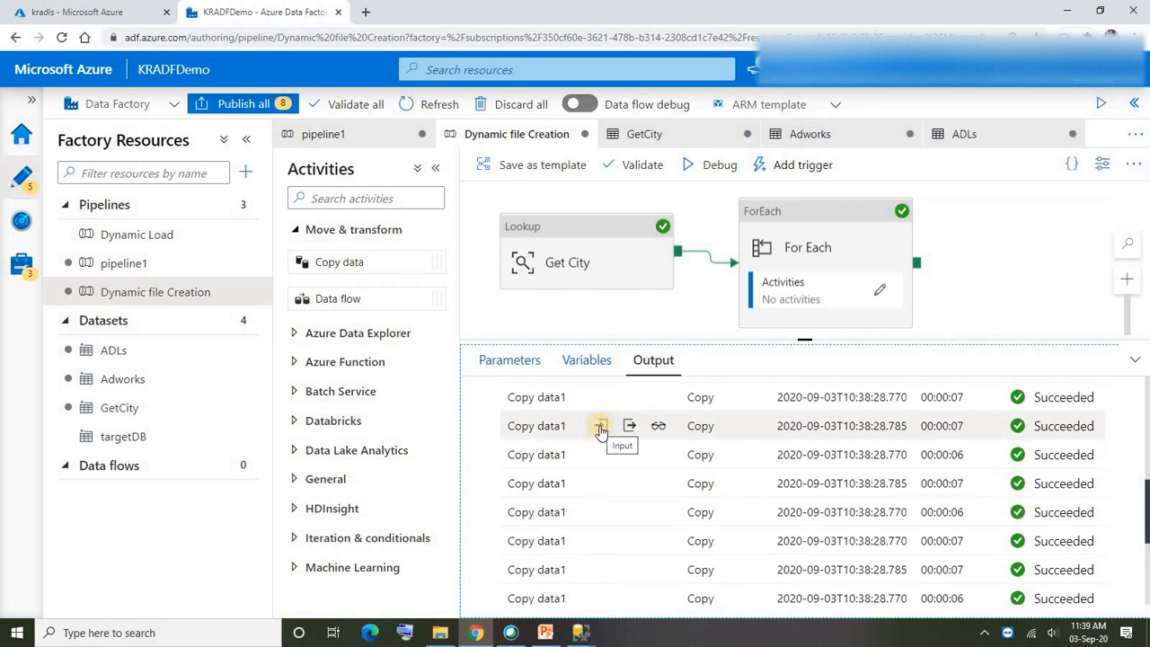
{"action": "left_click", "coordinate": [599, 428]}
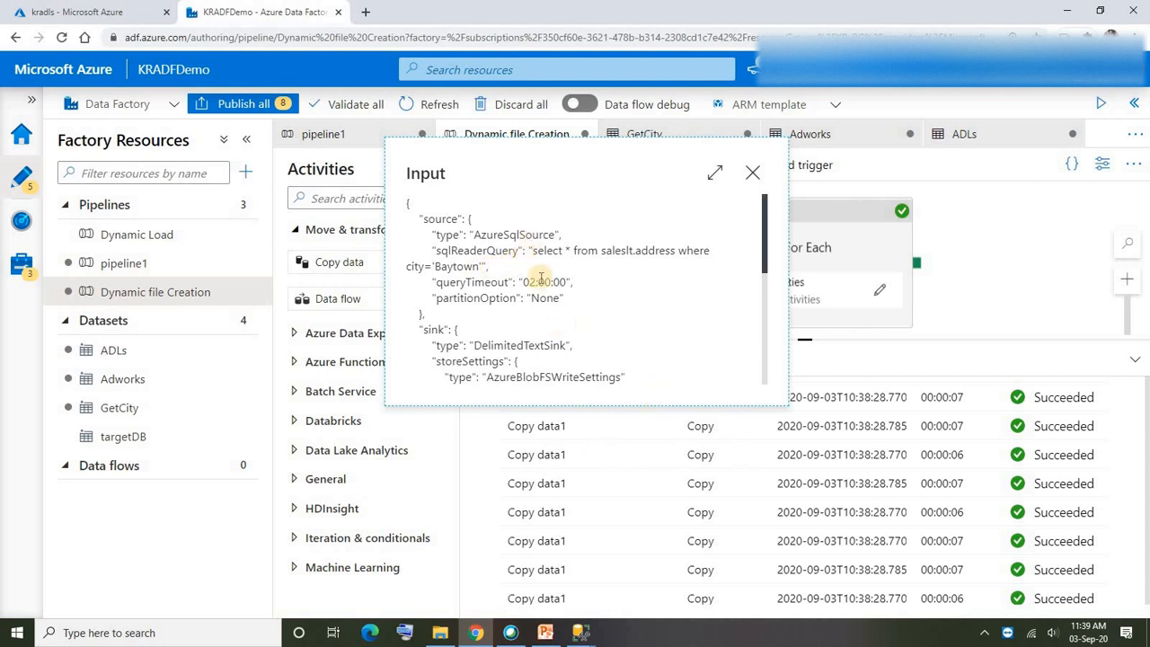
{"action": "left_click", "coordinate": [752, 172]}
{"action": "scroll", "coordinate": [583, 527], "scroll_direction": "down", "scroll_amount": 1}
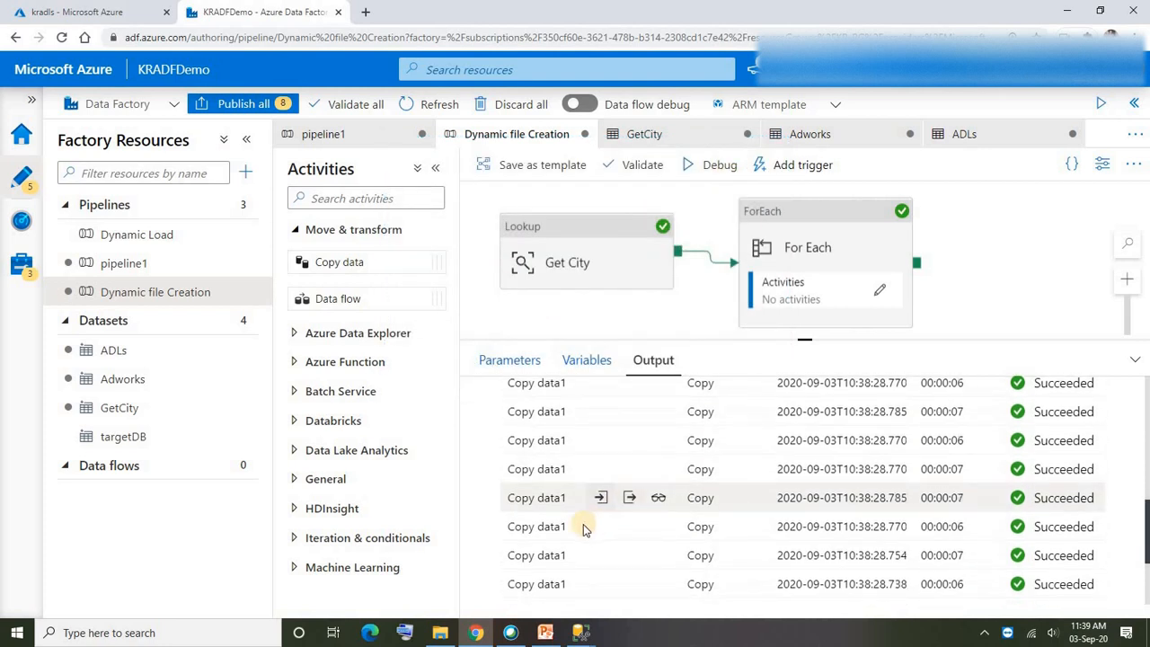
{"action": "left_click", "coordinate": [600, 499]}
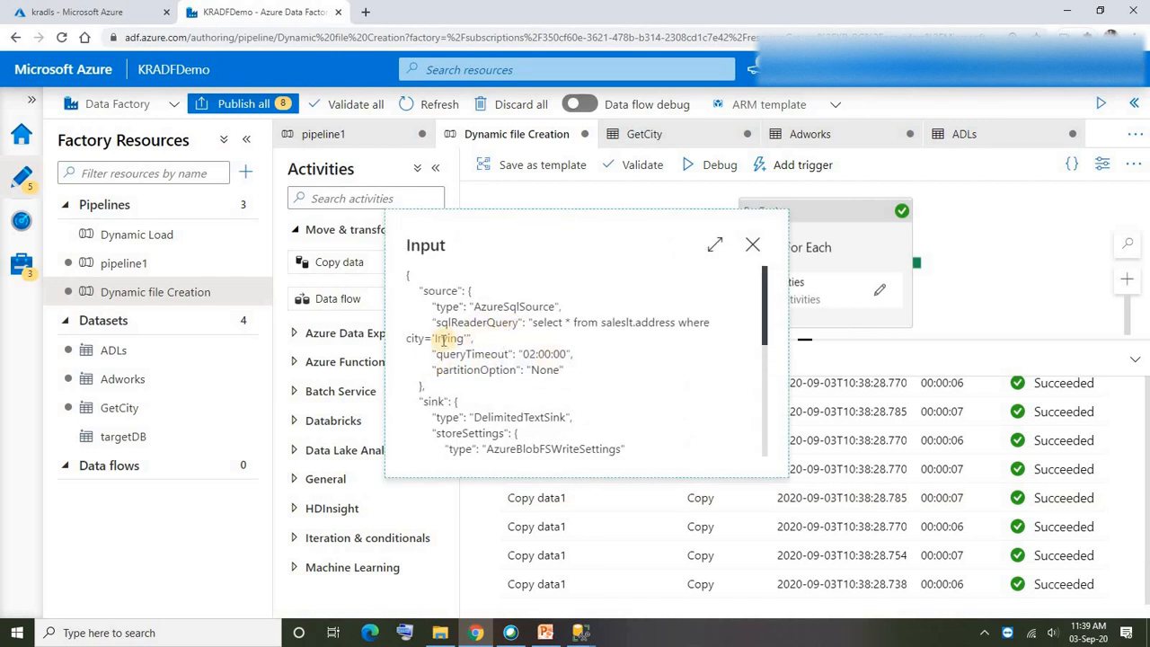
{"action": "left_click", "coordinate": [753, 248]}
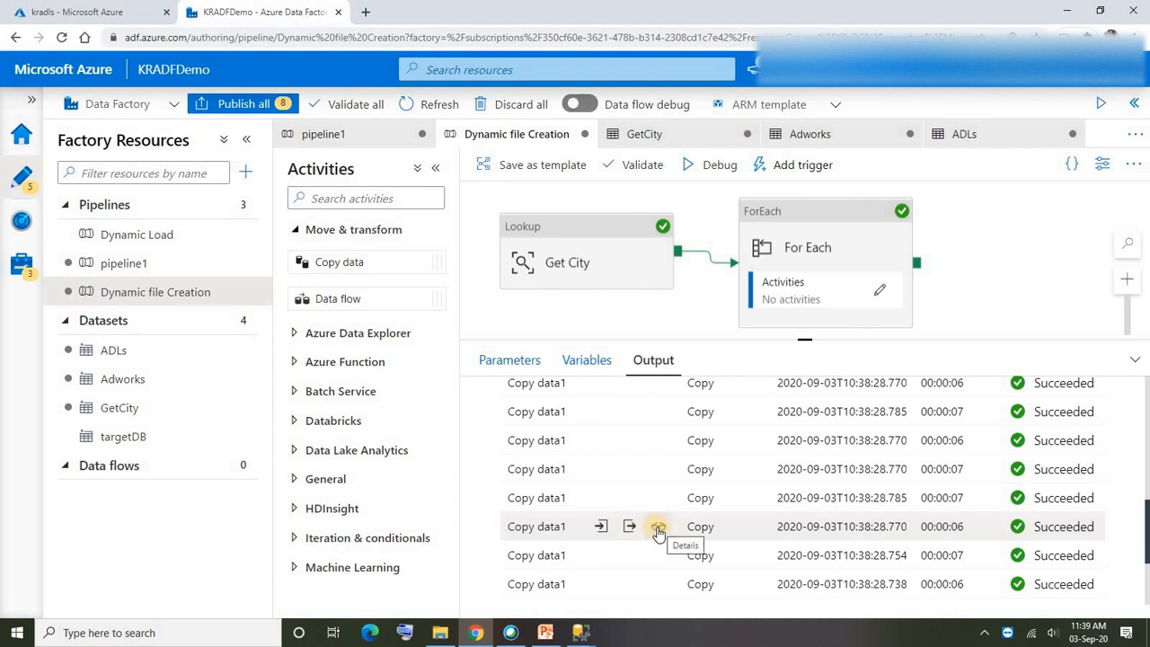
- Examine the copy details of two Copy data1 runs for the rows read and files written
{"action": "left_click", "coordinate": [659, 531]}
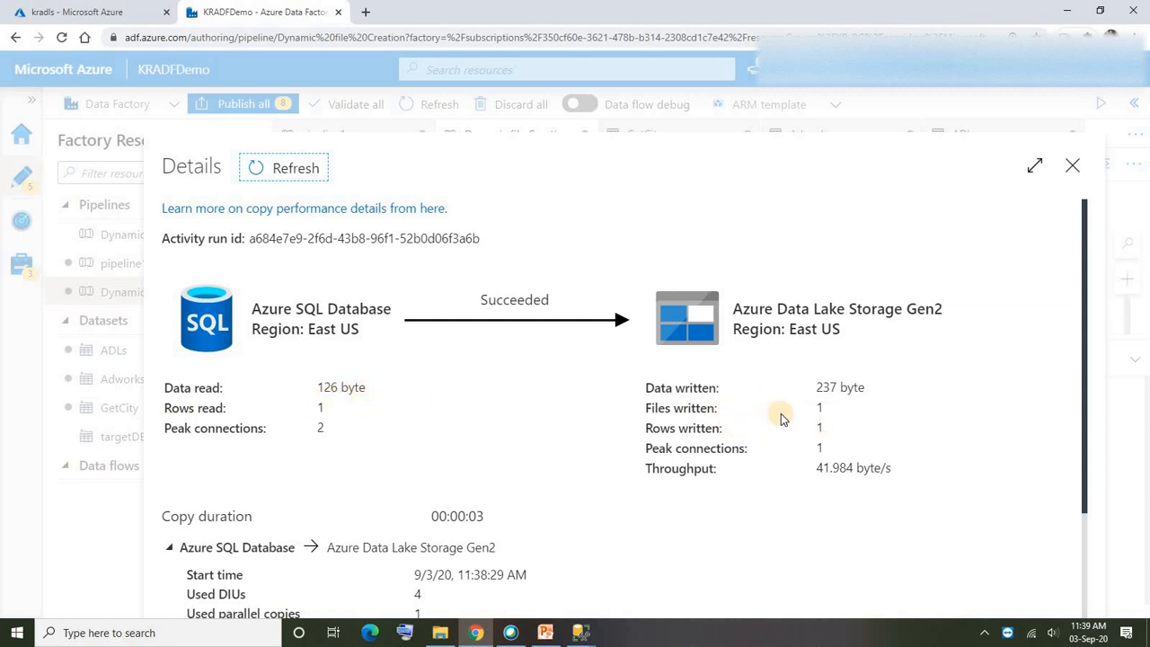
{"action": "left_click", "coordinate": [490, 349]}
{"action": "scroll", "coordinate": [570, 504], "scroll_direction": "down", "scroll_amount": 2}
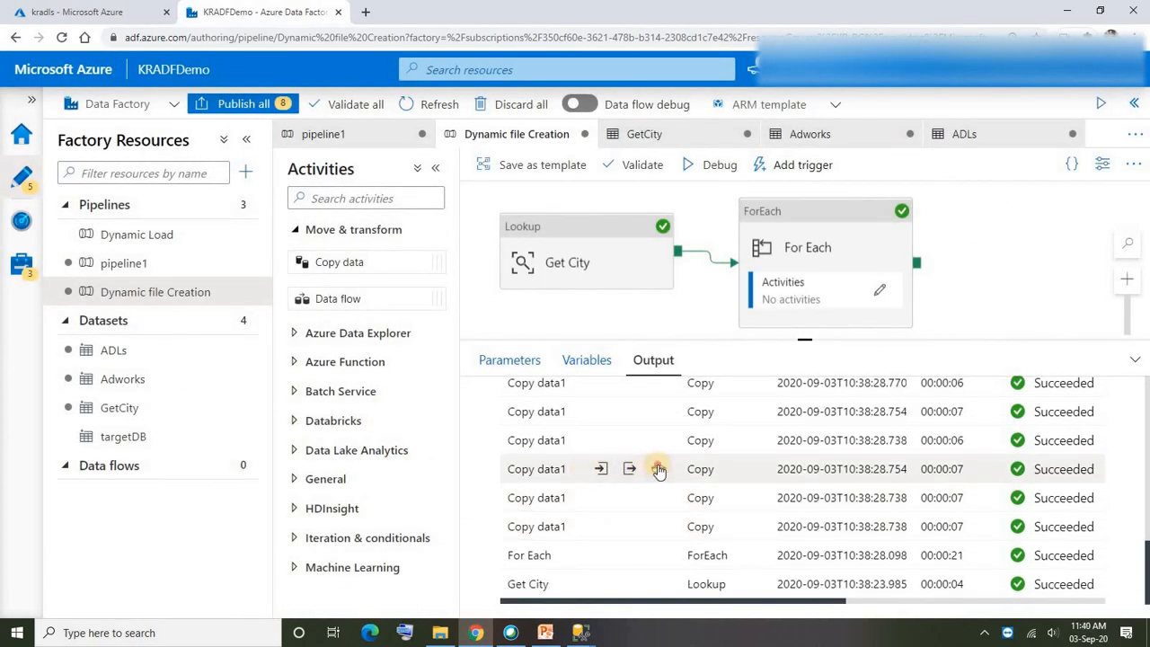
{"action": "left_click", "coordinate": [659, 469]}
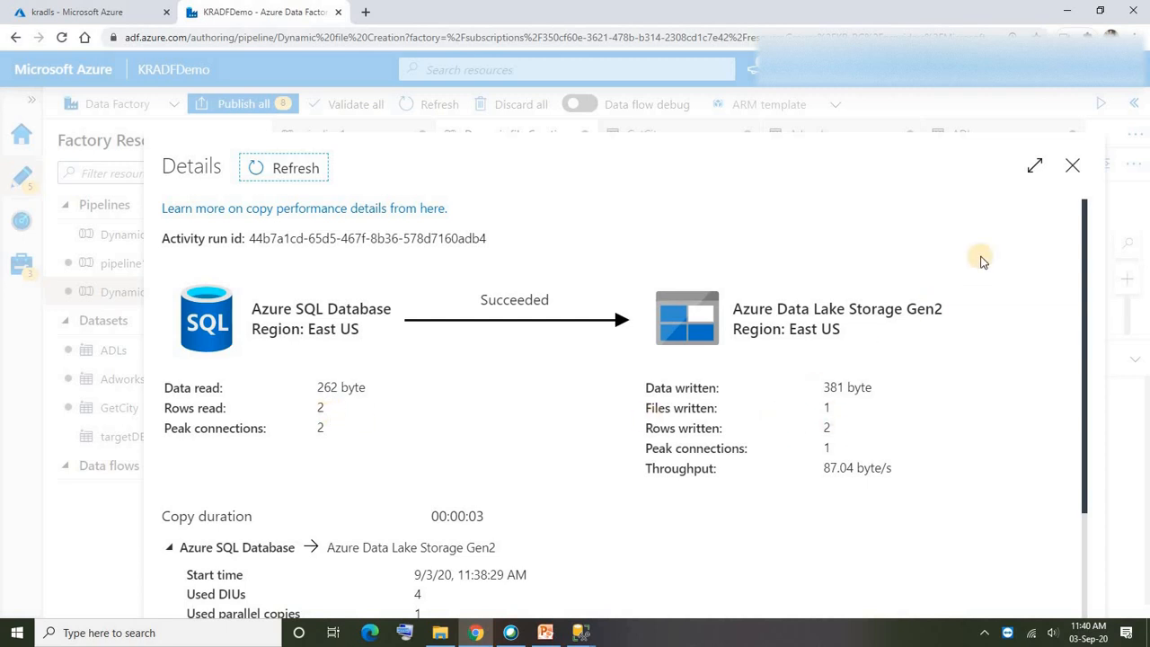
- Close the copy details, switch to the kradls Storage Explorer, reload the krdemo container and look through its city files
{"action": "left_click", "coordinate": [1073, 165]}
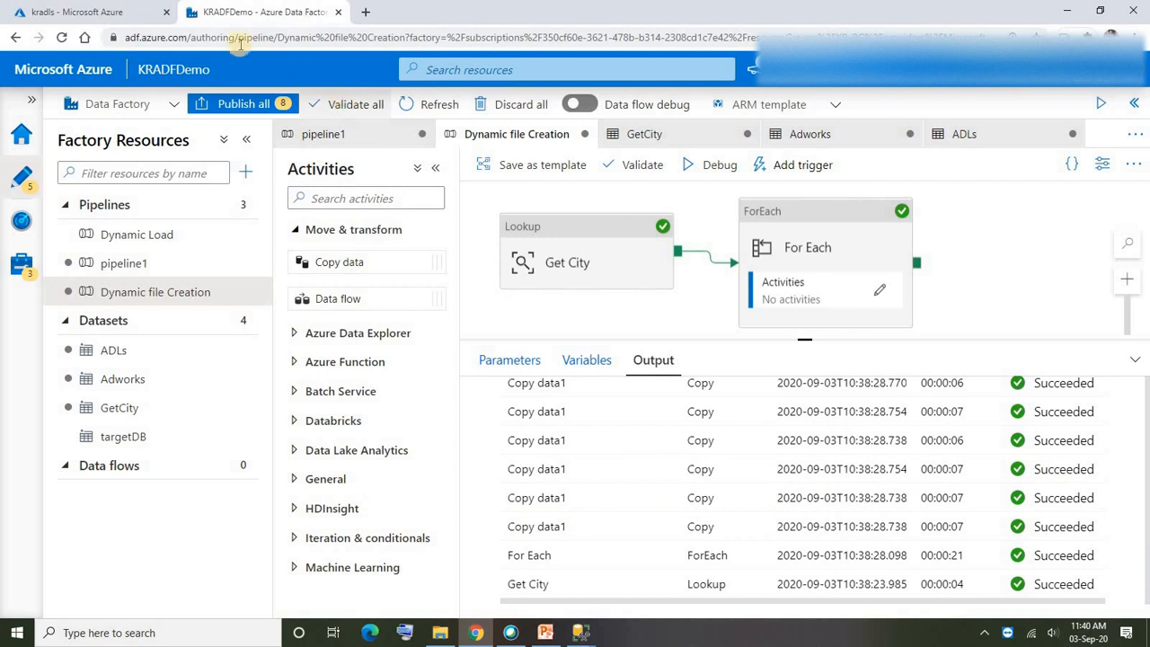
{"action": "left_click", "coordinate": [83, 17]}
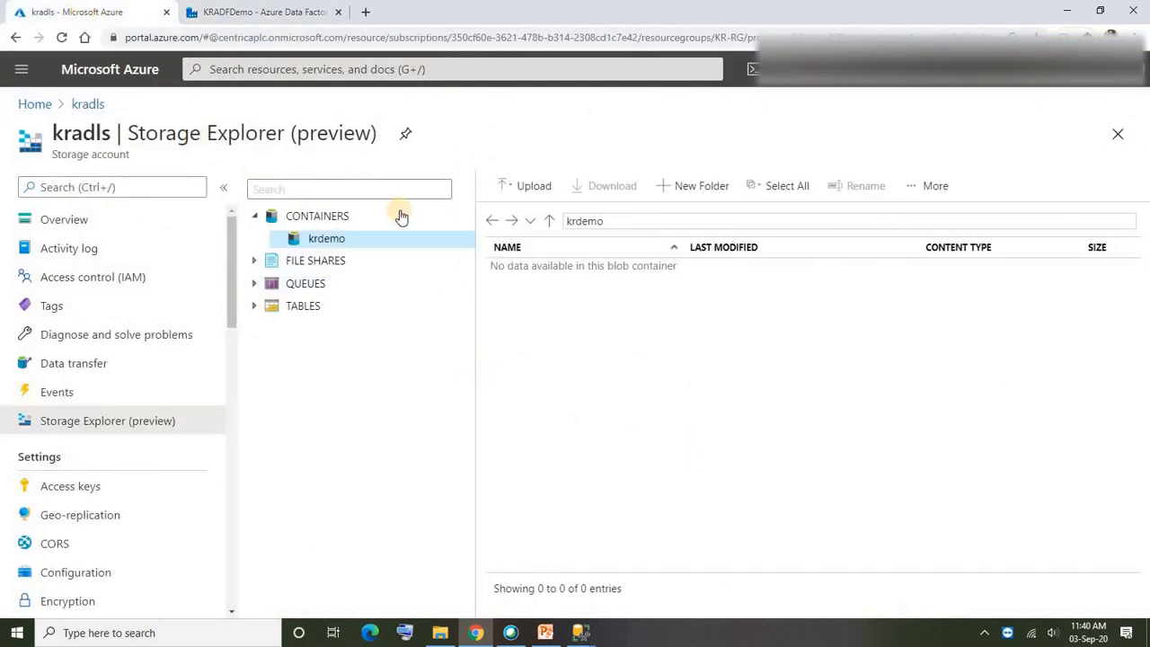
{"action": "double_click", "coordinate": [310, 217]}
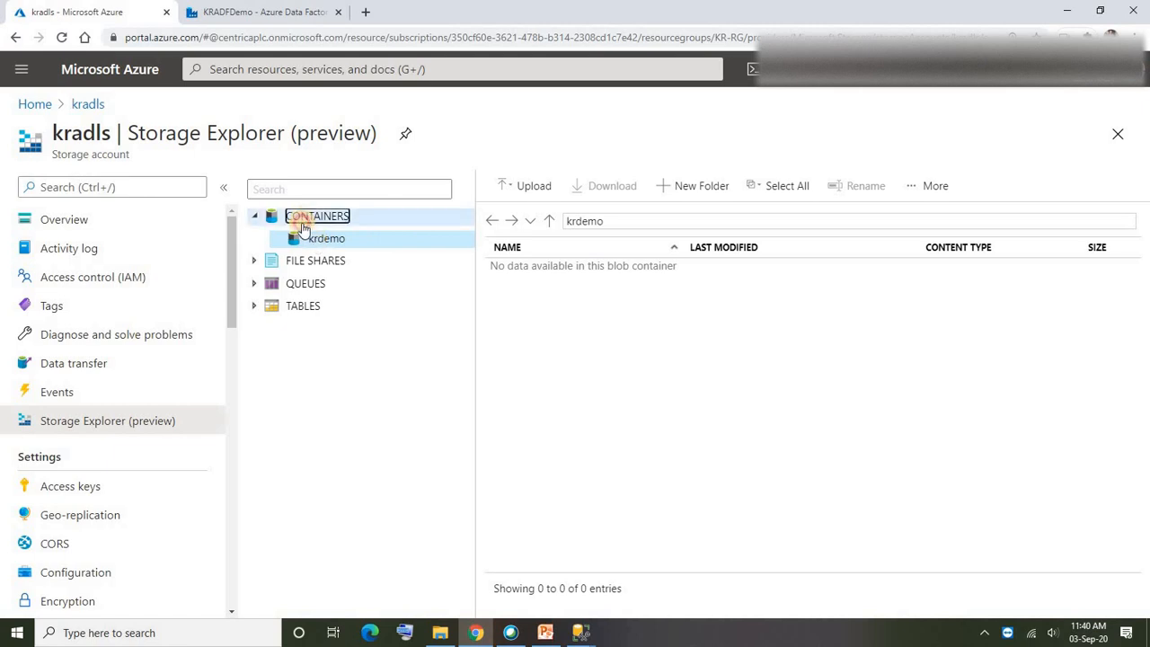
{"action": "double_click", "coordinate": [276, 241]}
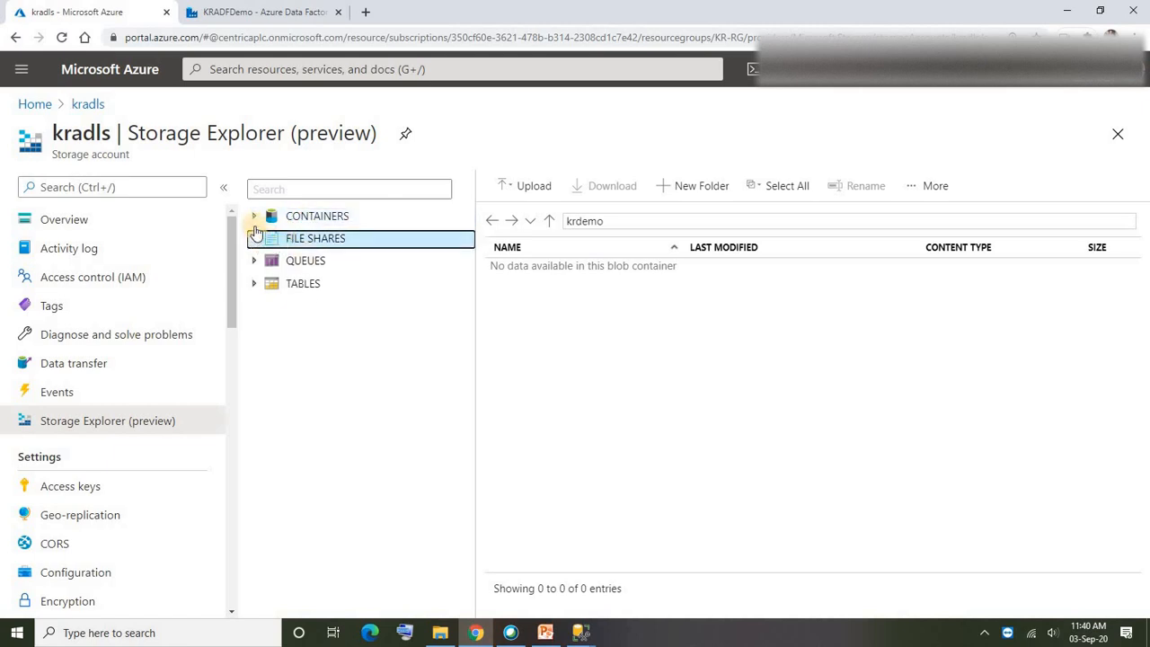
{"action": "left_click", "coordinate": [255, 217]}
{"action": "left_click", "coordinate": [327, 240]}
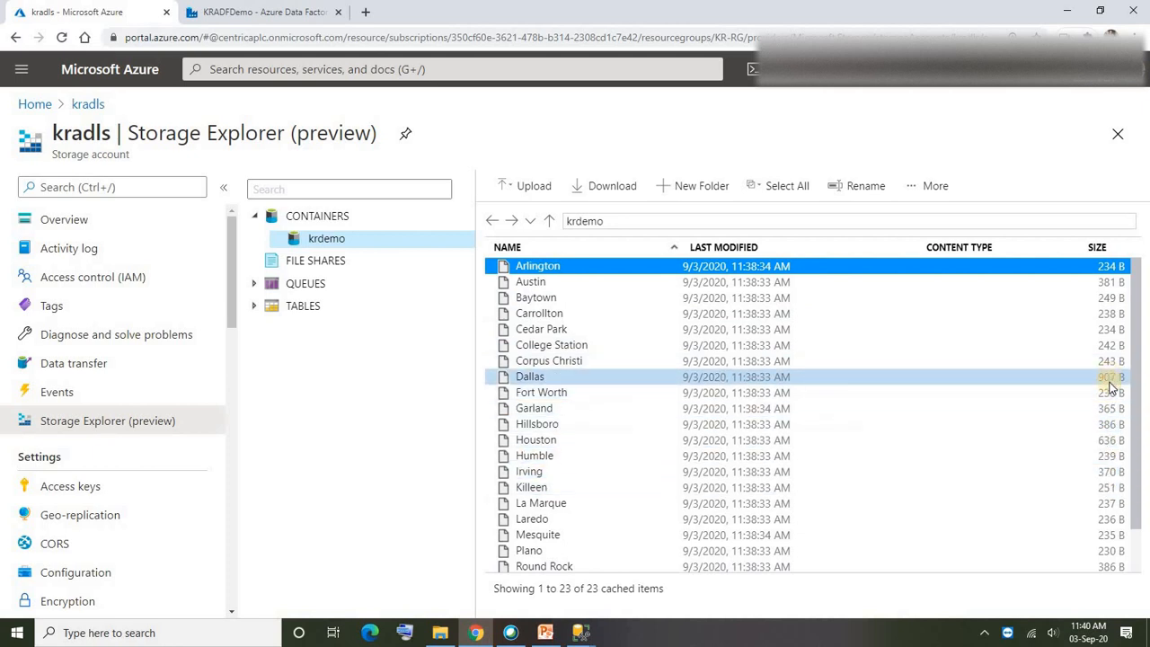
{"action": "scroll", "coordinate": [1109, 458], "scroll_direction": "down", "scroll_amount": 1}
{"action": "scroll", "coordinate": [1108, 472], "scroll_direction": "up", "scroll_amount": 1}
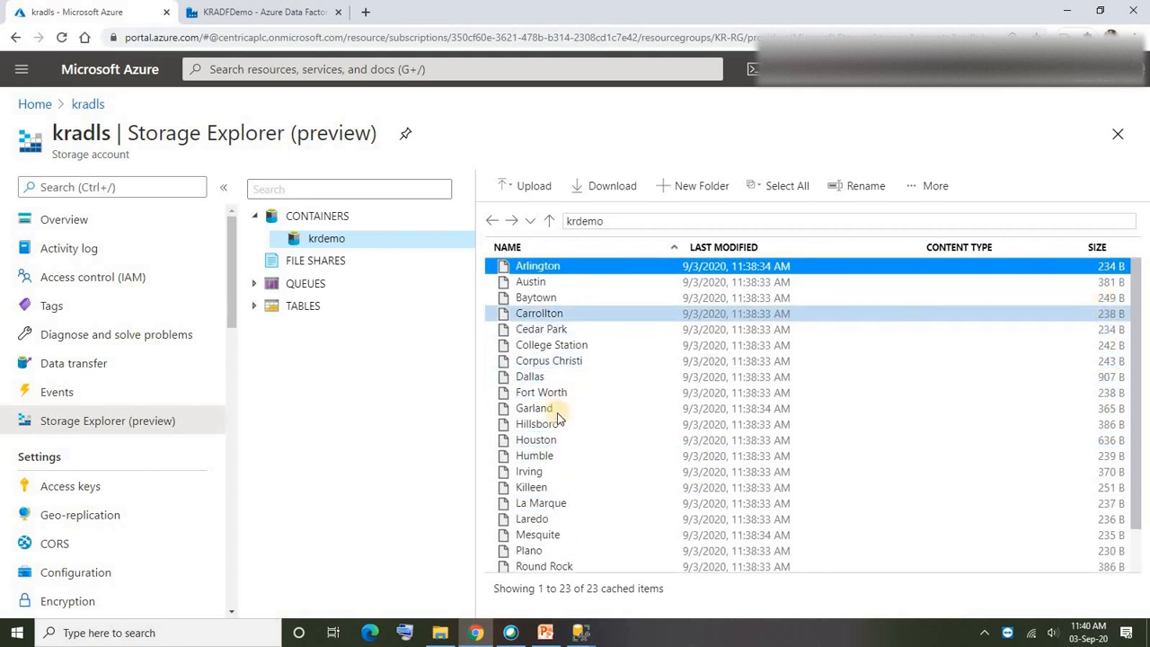
- Open a debug run of the Dynamic file Creation pipeline in Data Factory and copy Washington from the city query in SQL Server Management Studio
{"action": "left_click", "coordinate": [266, 16]}
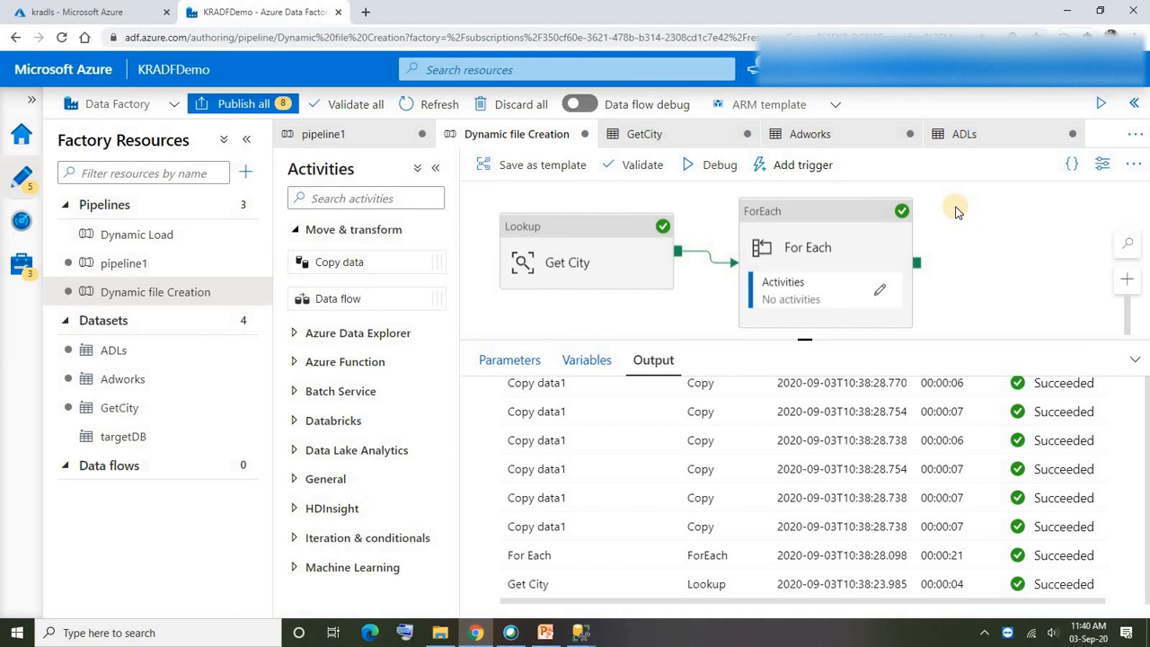
{"action": "left_click", "coordinate": [711, 171]}
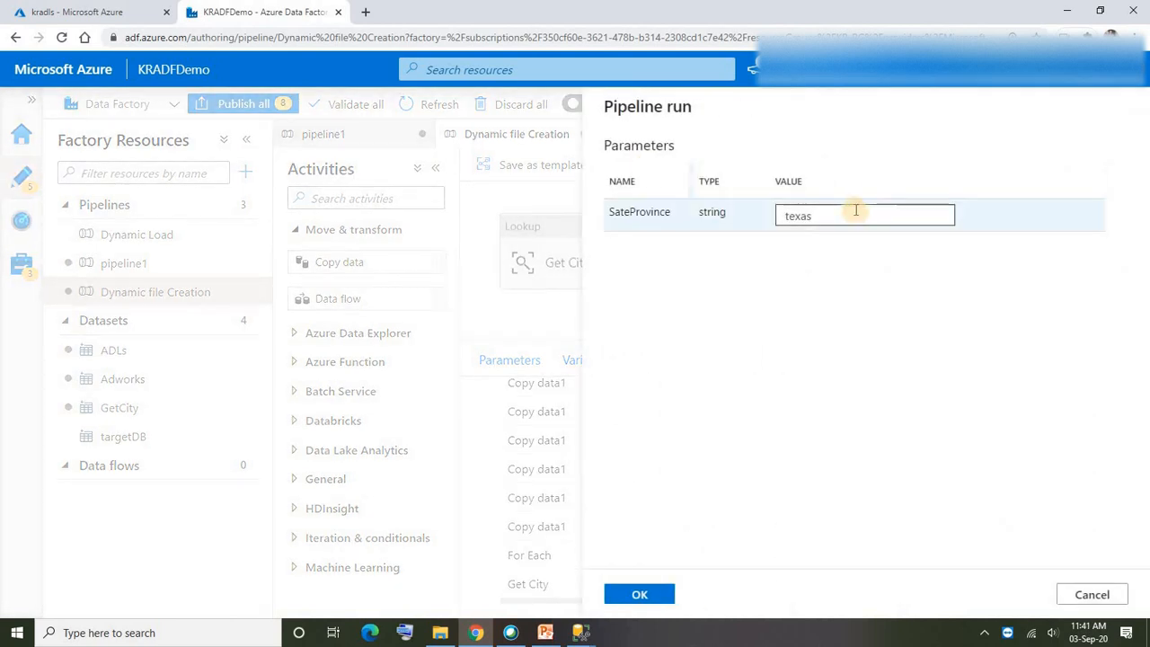
{"action": "double_click", "coordinate": [858, 217]}
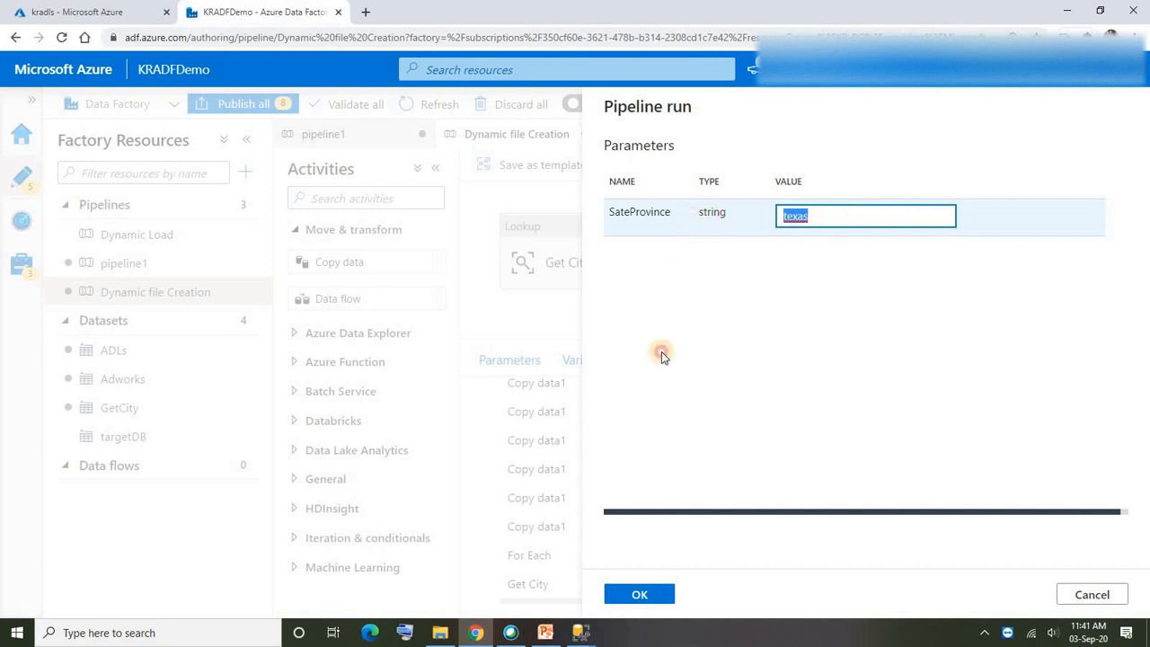
{"action": "left_click", "coordinate": [581, 632]}
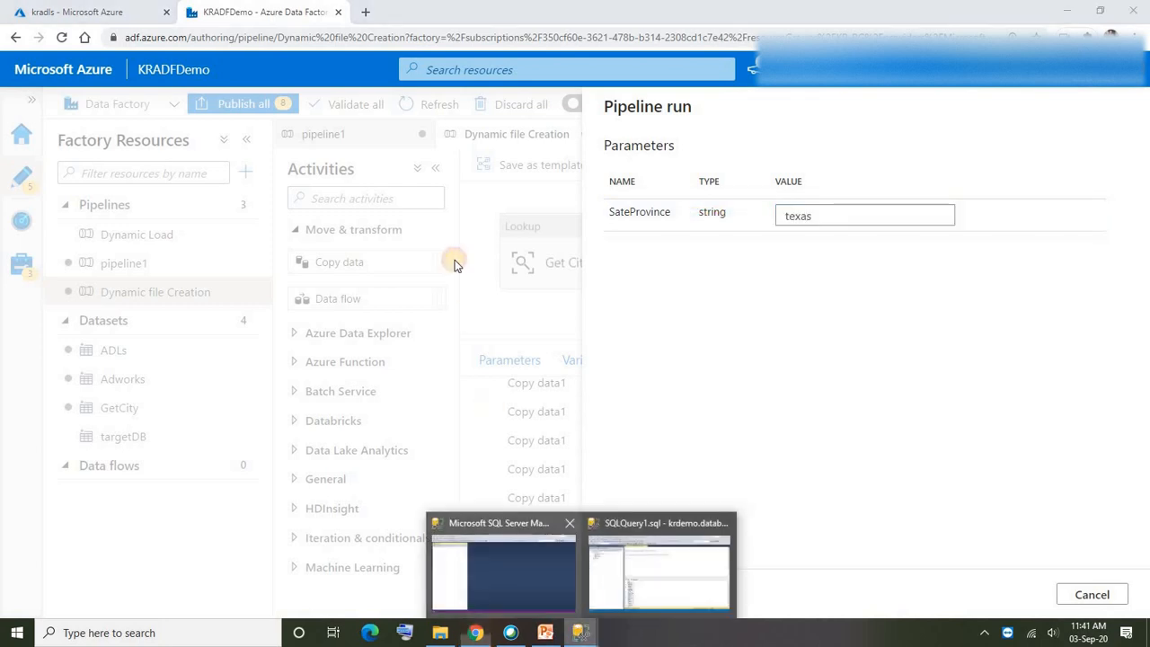
{"action": "left_click", "coordinate": [634, 596]}
{"action": "double_click", "coordinate": [638, 156]}
{"action": "key", "text": "ctrl+c"}
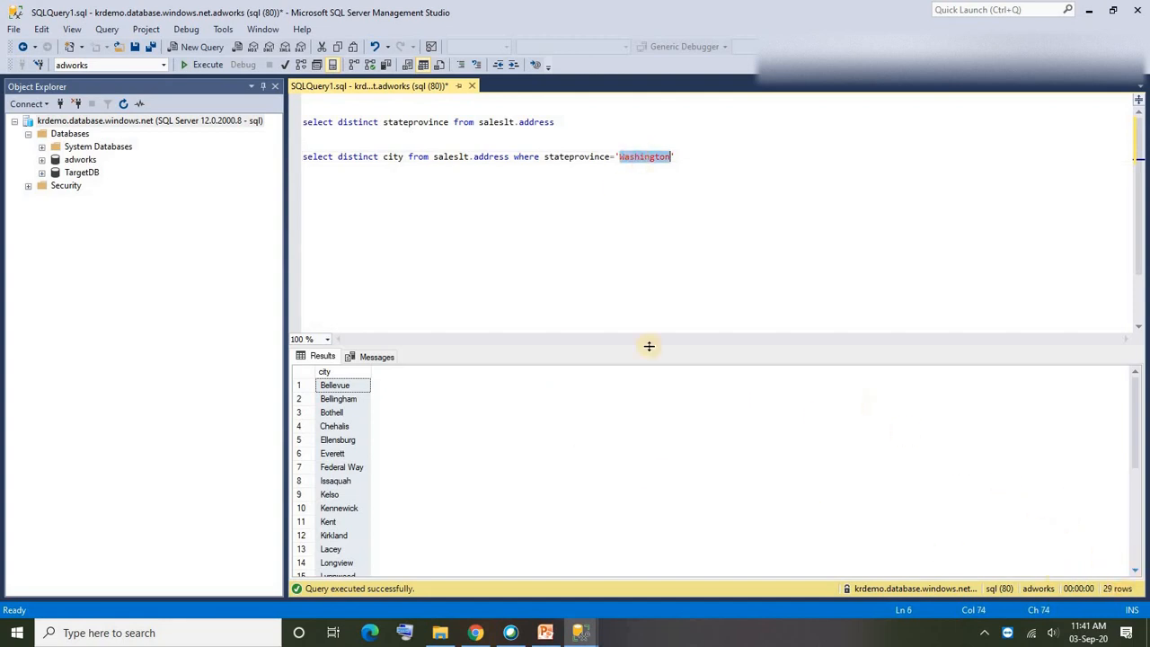
- Return to the pipeline run parameters in Data Factory, set SateProvince to Washington and start the debug run
{"action": "key", "text": "alt+Tab"}
{"action": "left_click_drag", "start_coordinate": [847, 217], "coordinate": [712, 218]}
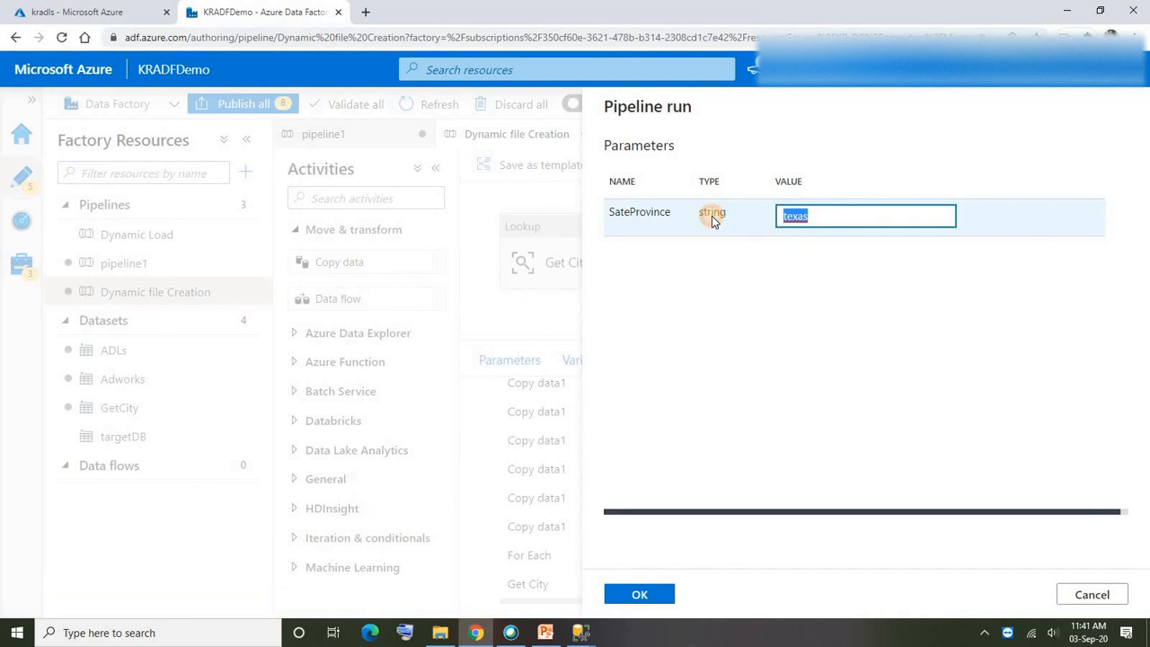
{"action": "key", "text": "ctrl+v"}
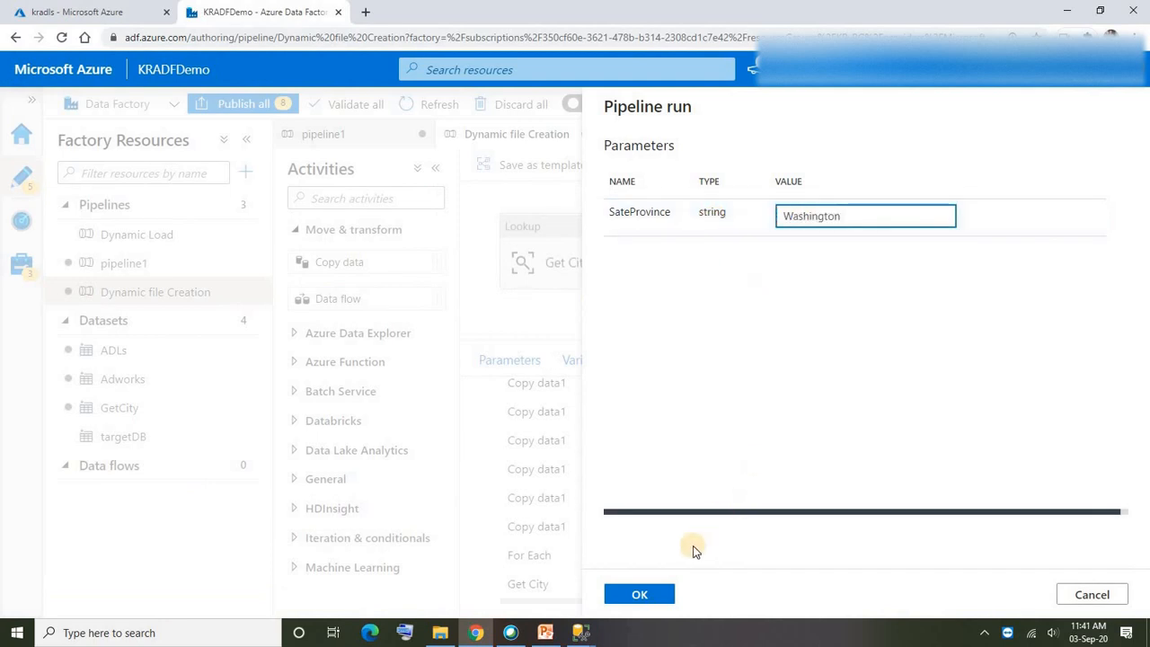
{"action": "left_click", "coordinate": [642, 593]}
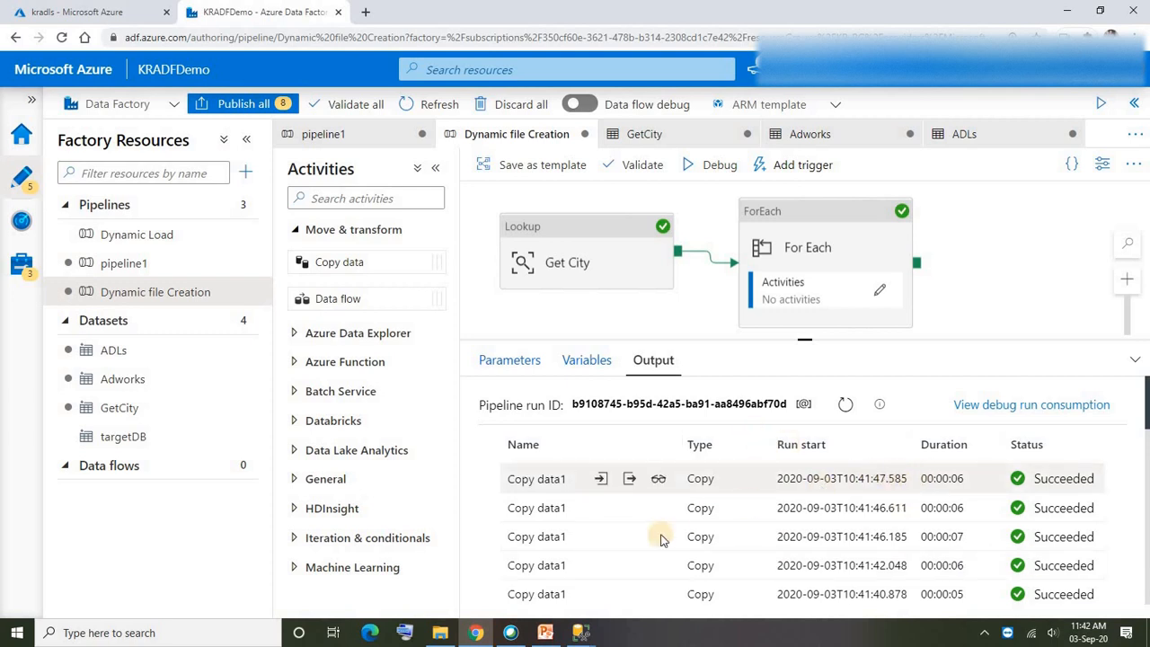
- Switch to the kradls Storage Explorer, refresh the containers and reopen krdemo to reload its file list
{"action": "left_click", "coordinate": [90, 12]}
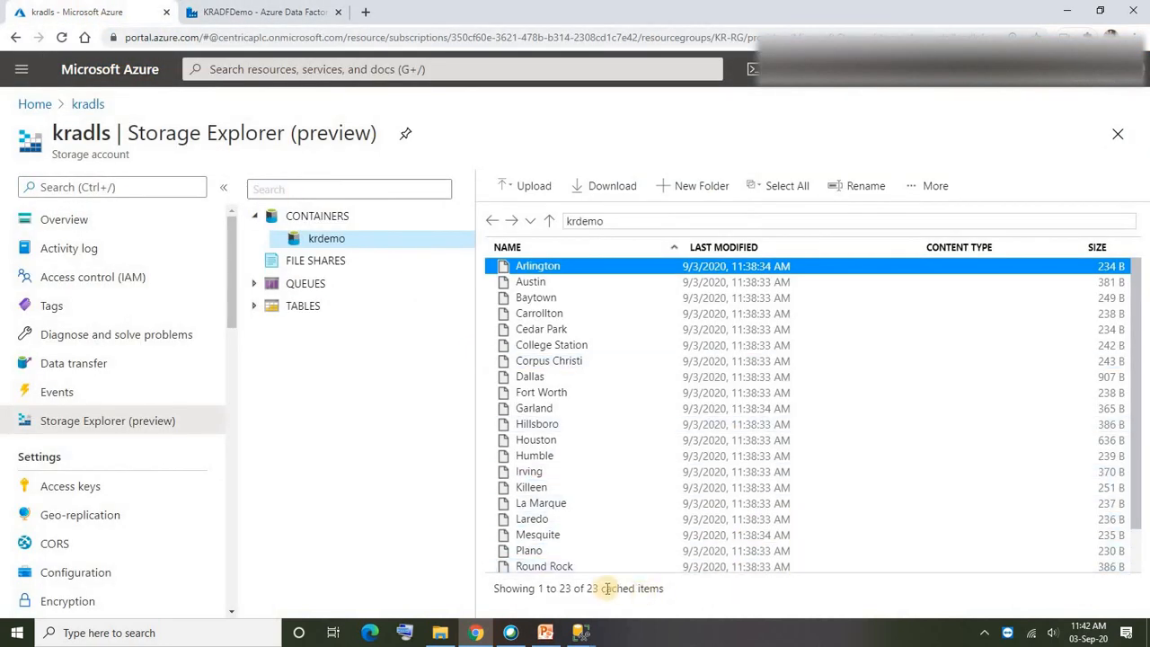
{"action": "left_click", "coordinate": [306, 220]}
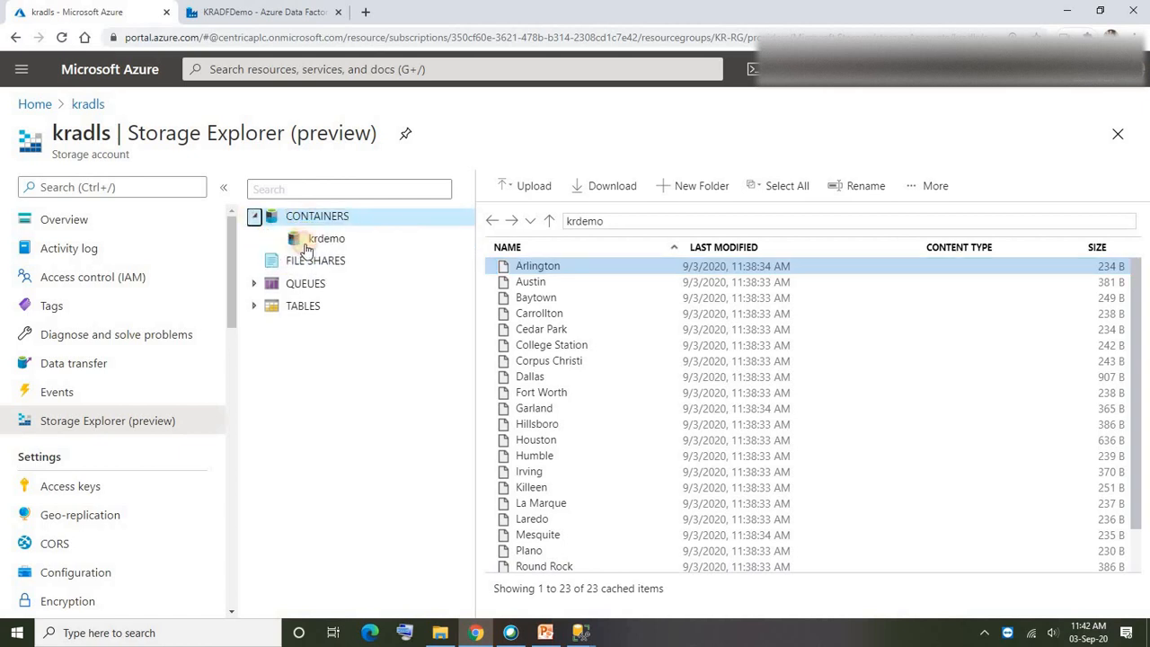
{"action": "left_click", "coordinate": [305, 241]}
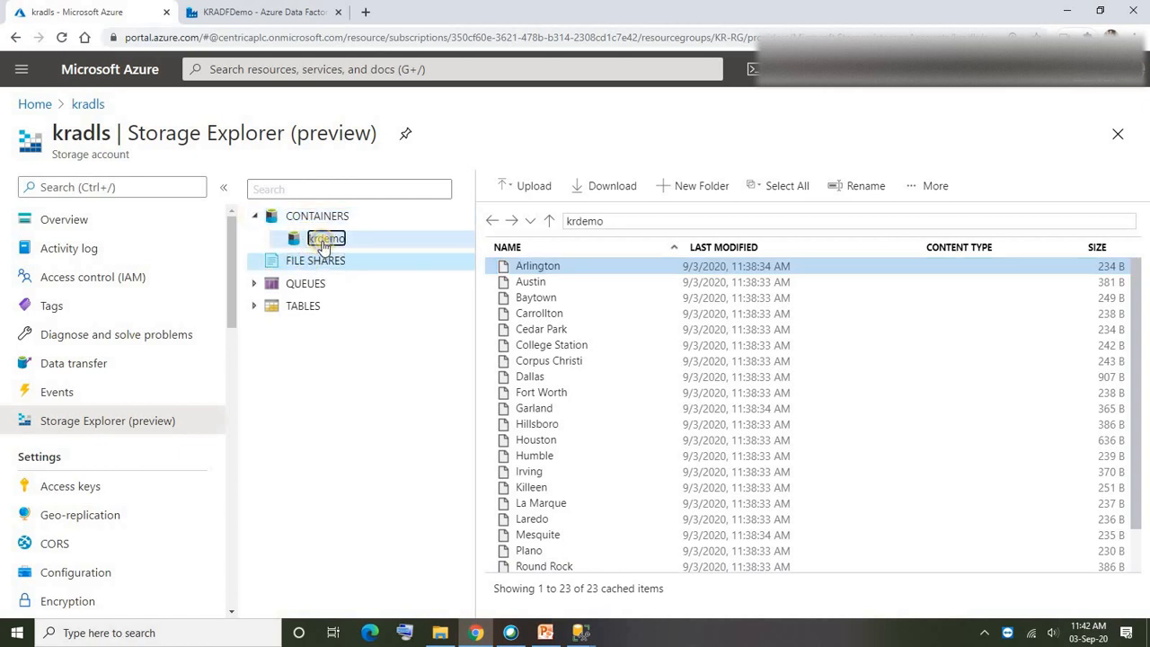
{"action": "left_click", "coordinate": [298, 220]}
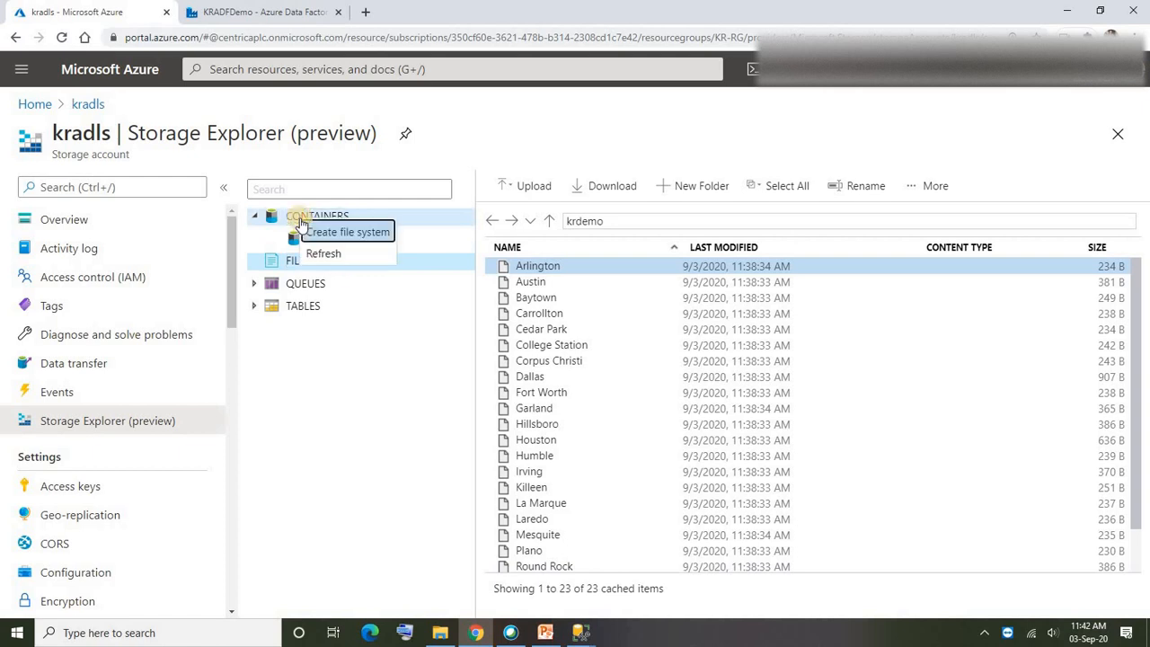
{"action": "right_click", "coordinate": [301, 222]}
{"action": "left_click", "coordinate": [323, 249]}
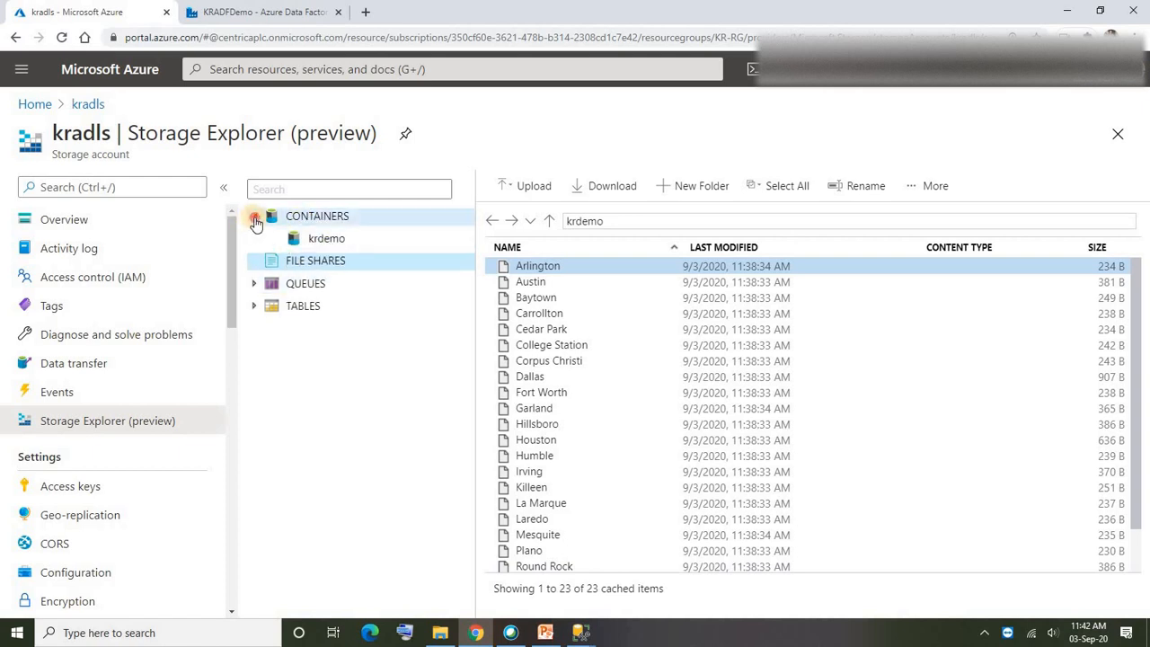
{"action": "left_click", "coordinate": [255, 220]}
{"action": "left_click", "coordinate": [285, 241]}
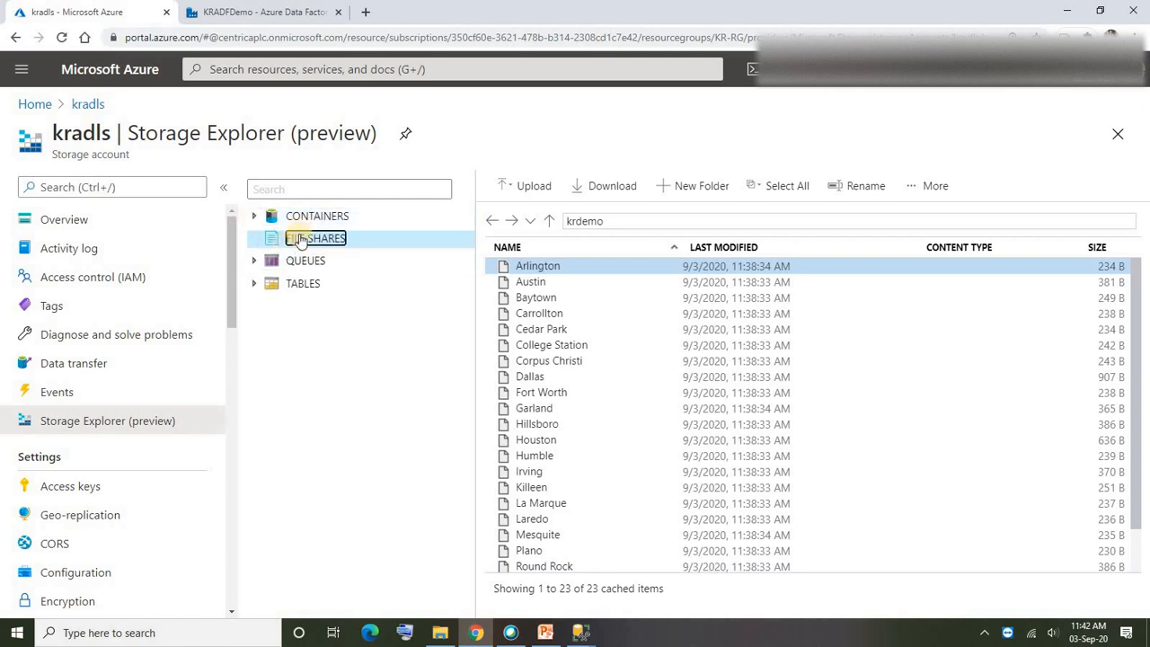
{"action": "left_click", "coordinate": [254, 215]}
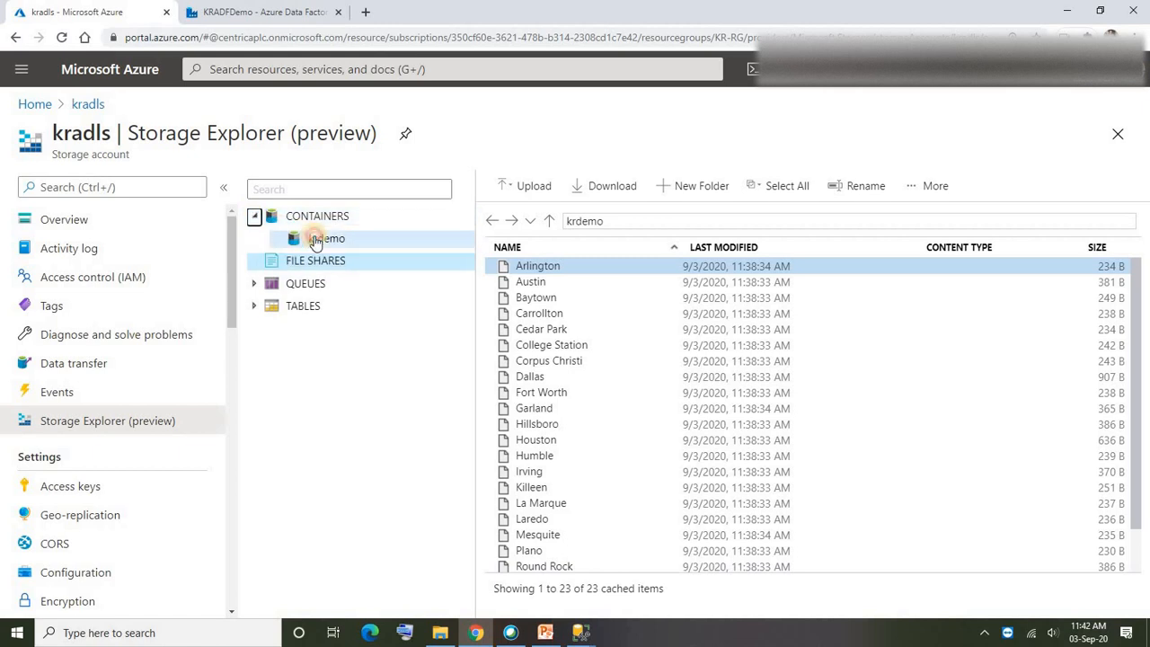
{"action": "left_click", "coordinate": [315, 241]}
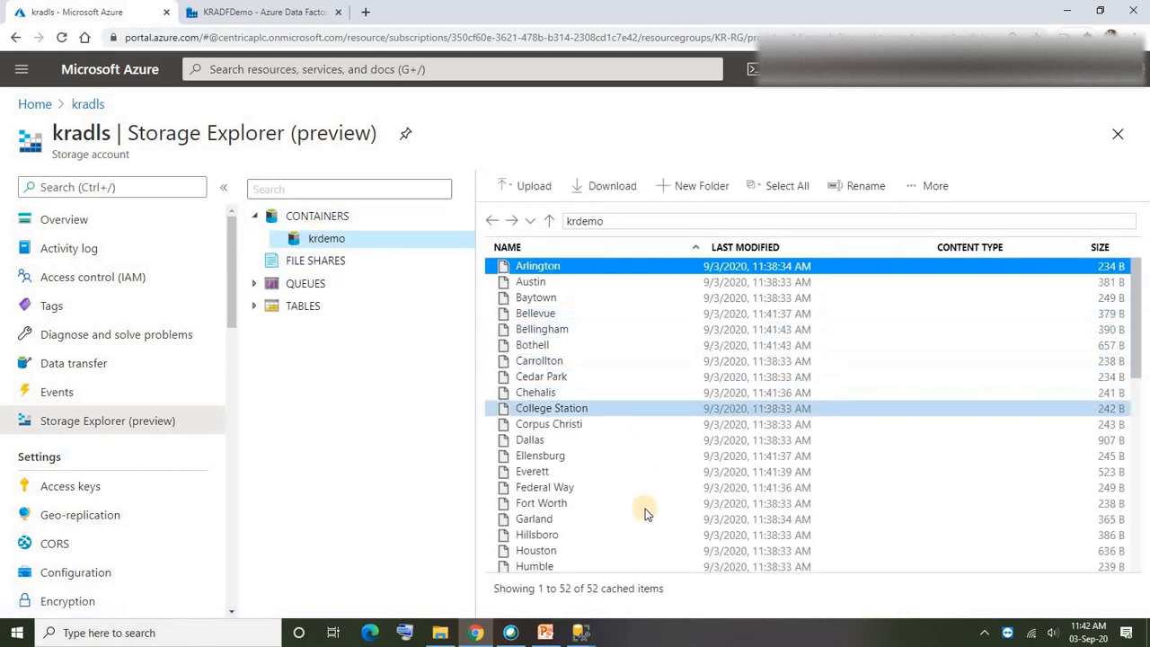
- Examine the item count of the krdemo container and look through the full list of city files
{"action": "left_click_drag", "start_coordinate": [560, 589], "coordinate": [594, 590]}
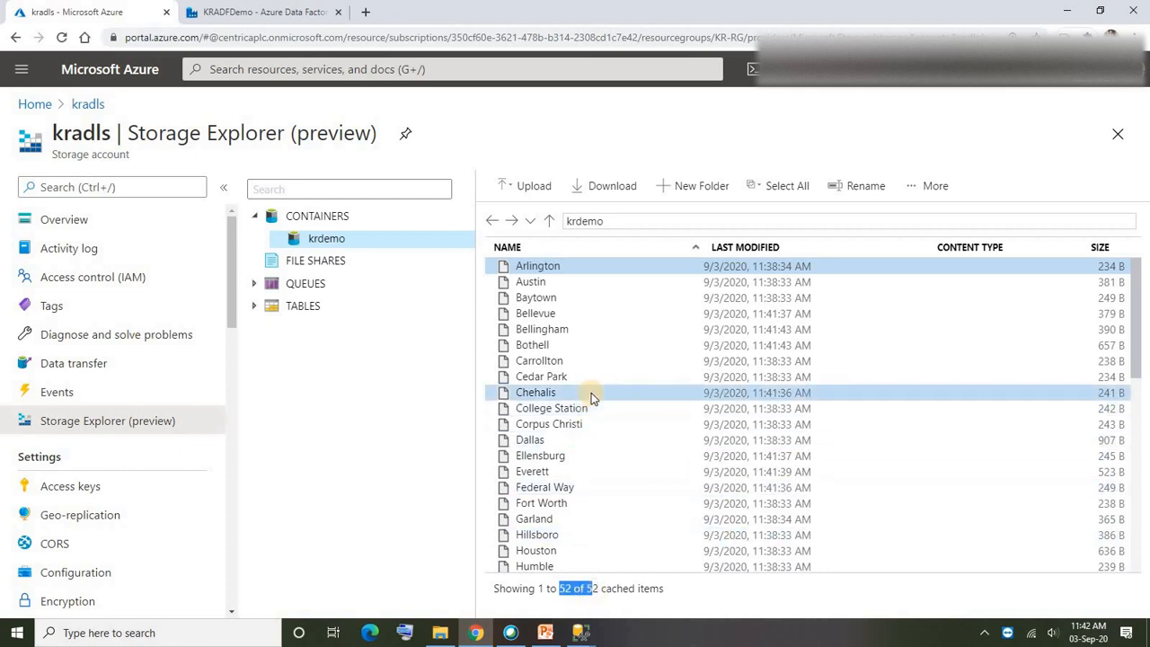
{"action": "scroll", "coordinate": [655, 419], "scroll_direction": "down", "scroll_amount": 6}
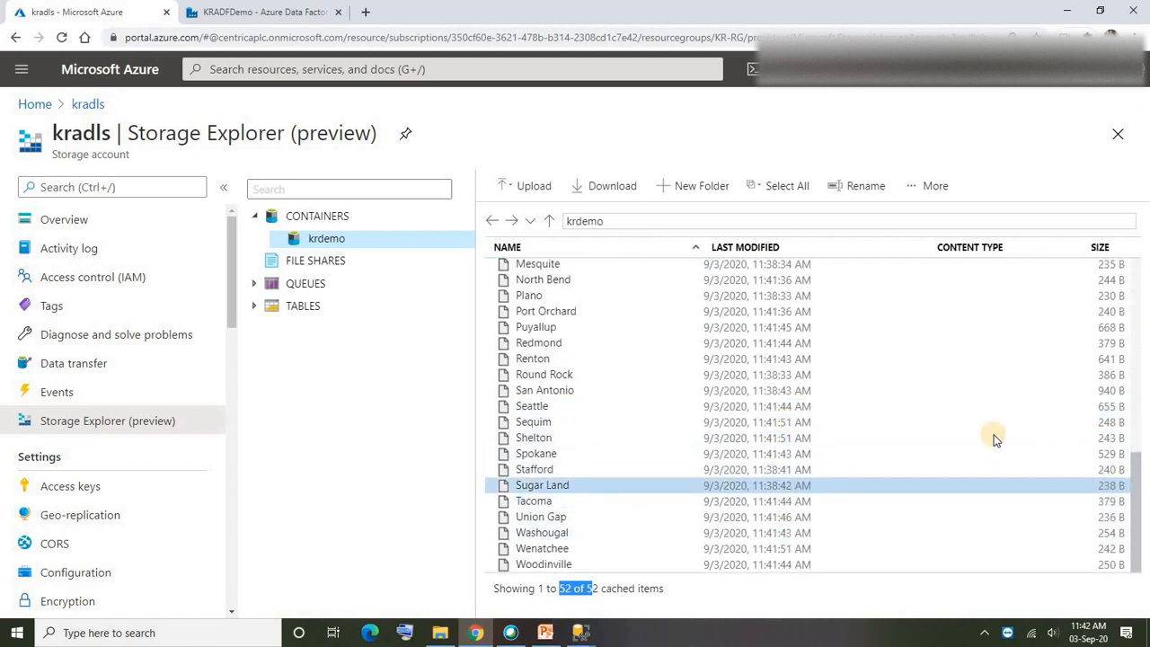
{"action": "scroll", "coordinate": [653, 470], "scroll_direction": "up", "scroll_amount": 6}
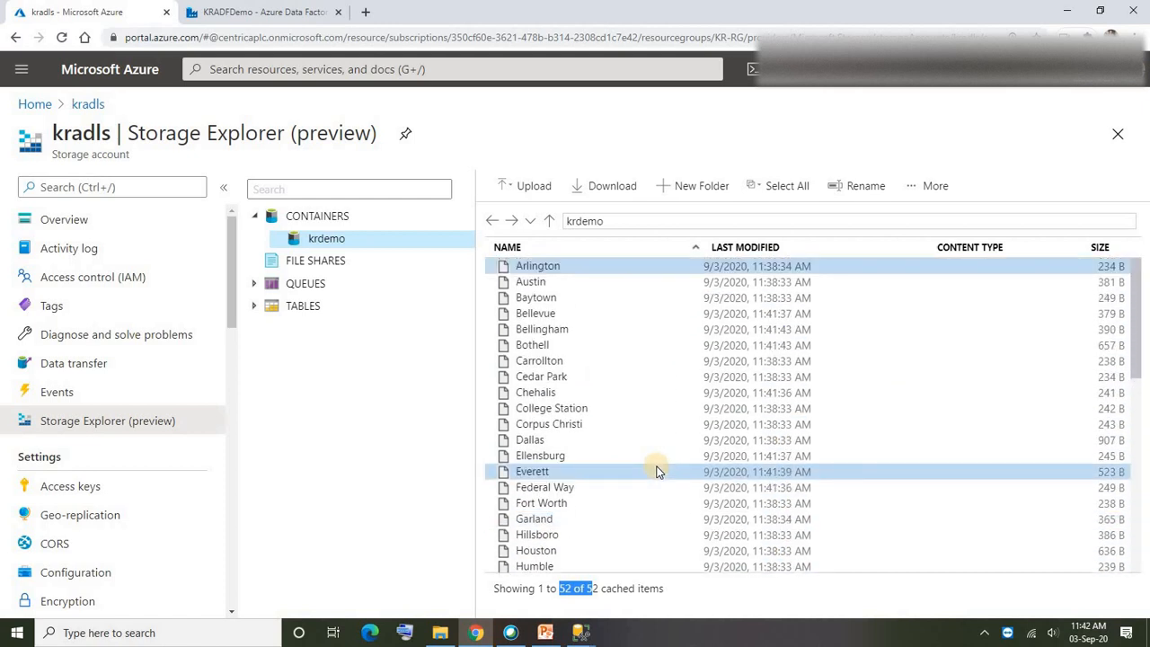